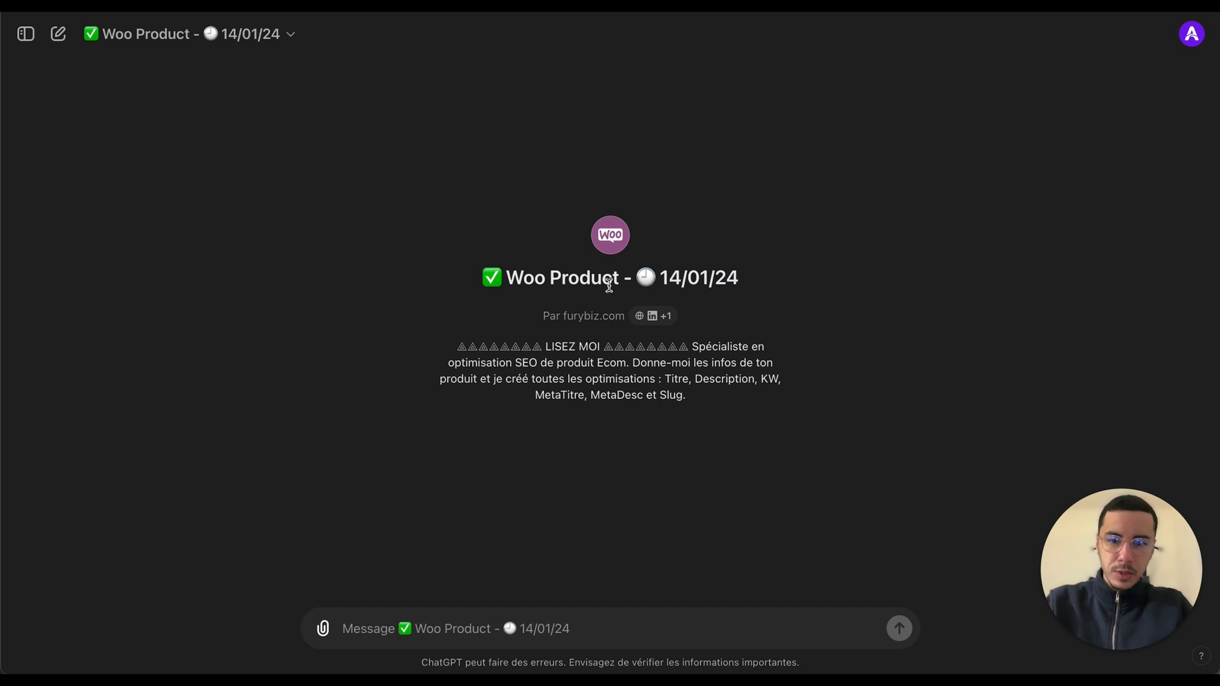
Step: Examine the Woo Product GPT's name and description of what it optimizes
scroll(602, 285, "up", 3)
left_click(435, 270)
left_click_drag(434, 270, 780, 291)
left_click(635, 284)
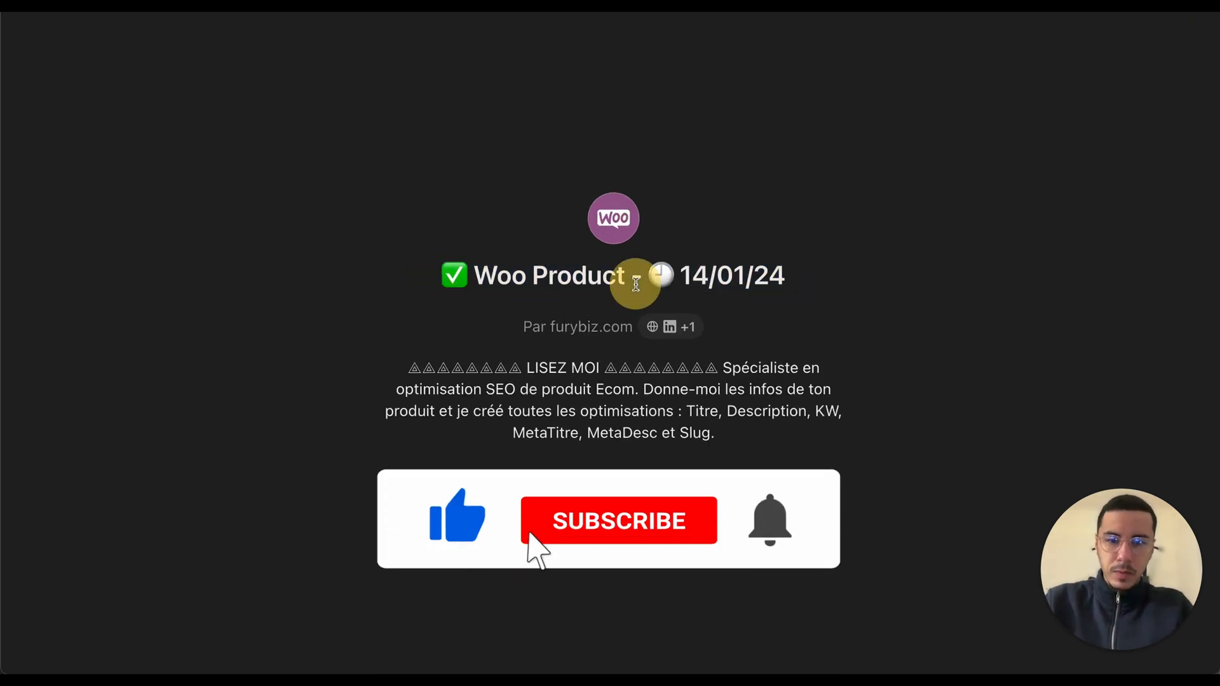
triple_click(627, 283)
left_click(514, 280)
triple_click(513, 280)
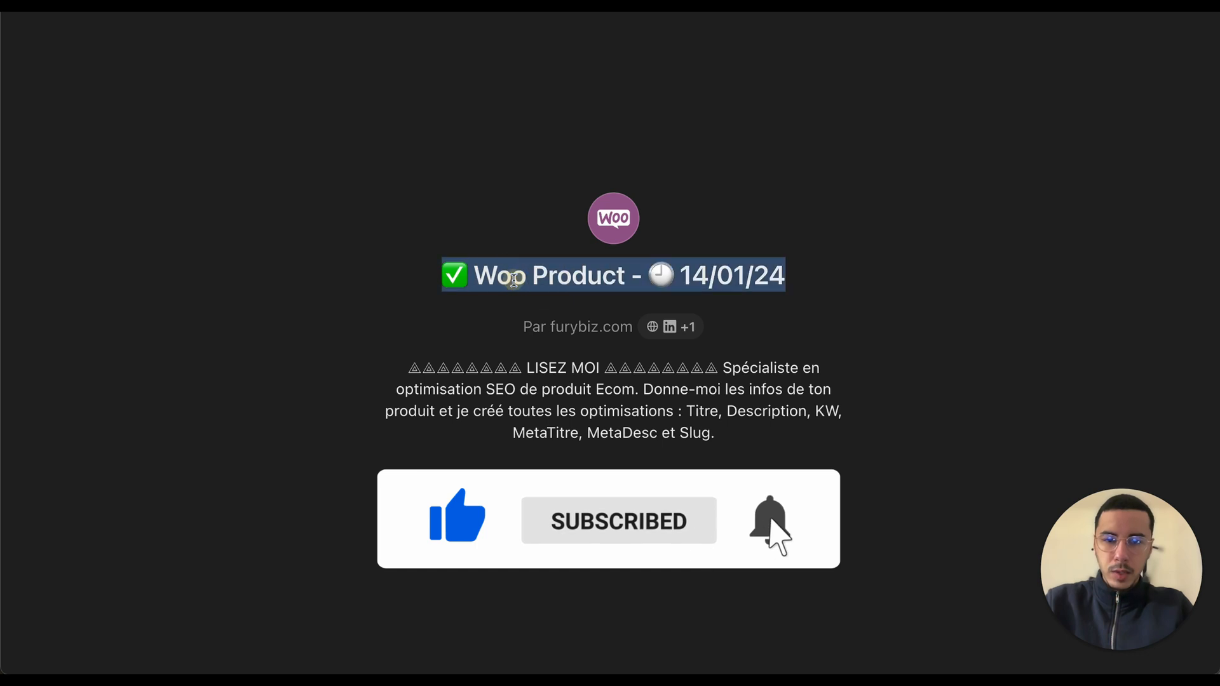
left_click(567, 277)
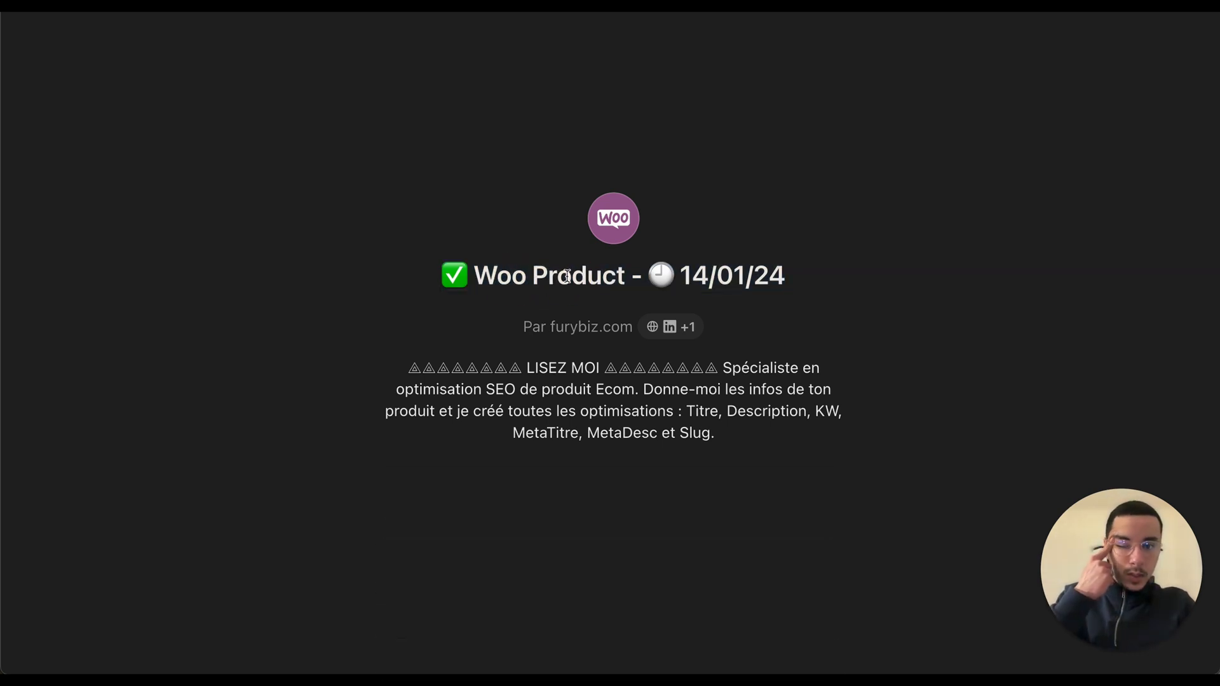
left_click_drag(427, 275, 864, 277)
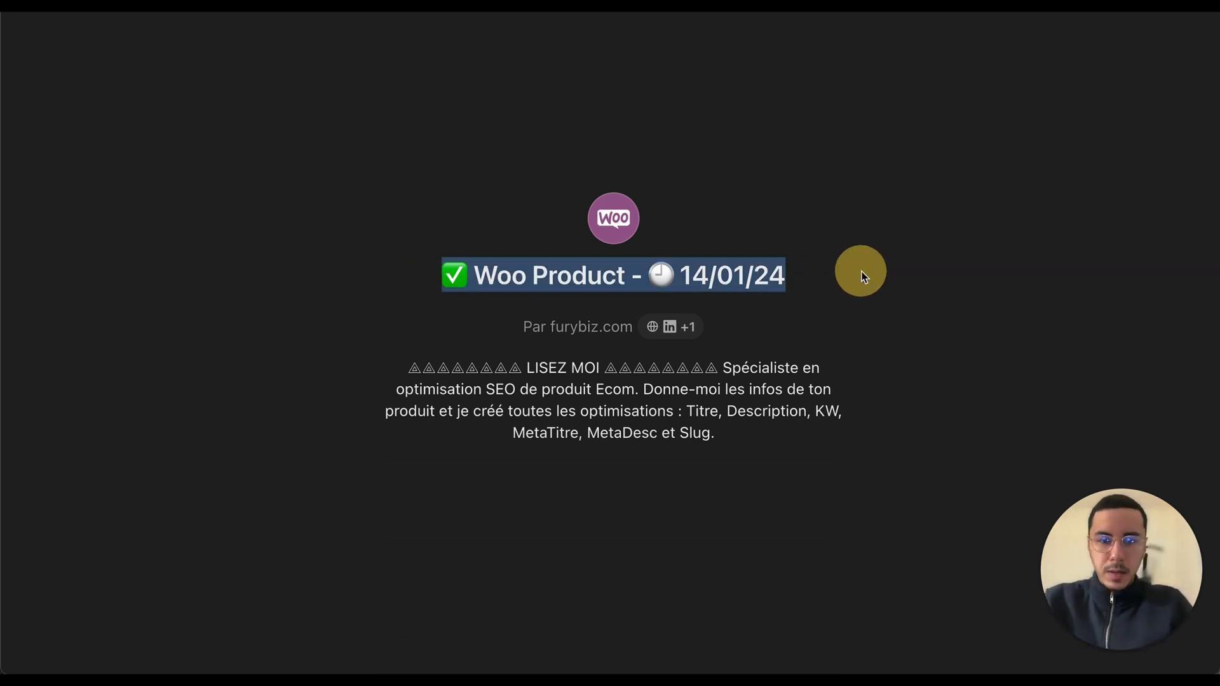
left_click(455, 272)
left_click(350, 294)
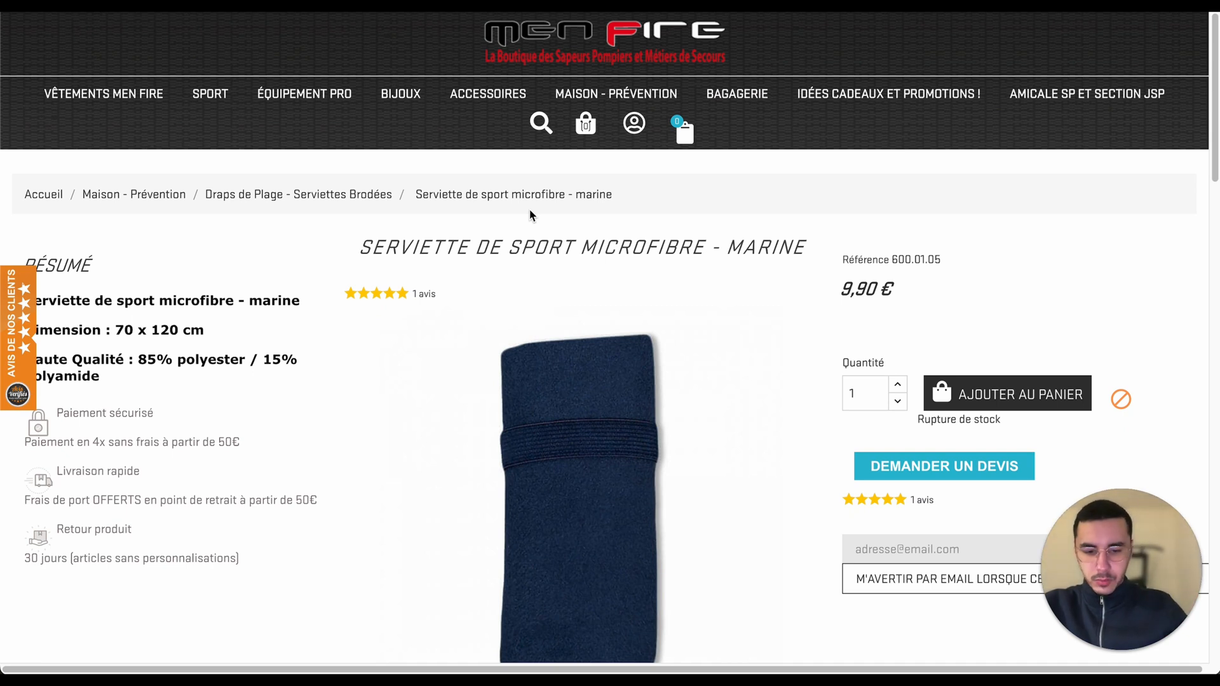
Step: Scroll through the microfibre sport towel product page to review its content
mouse_move(610, 674)
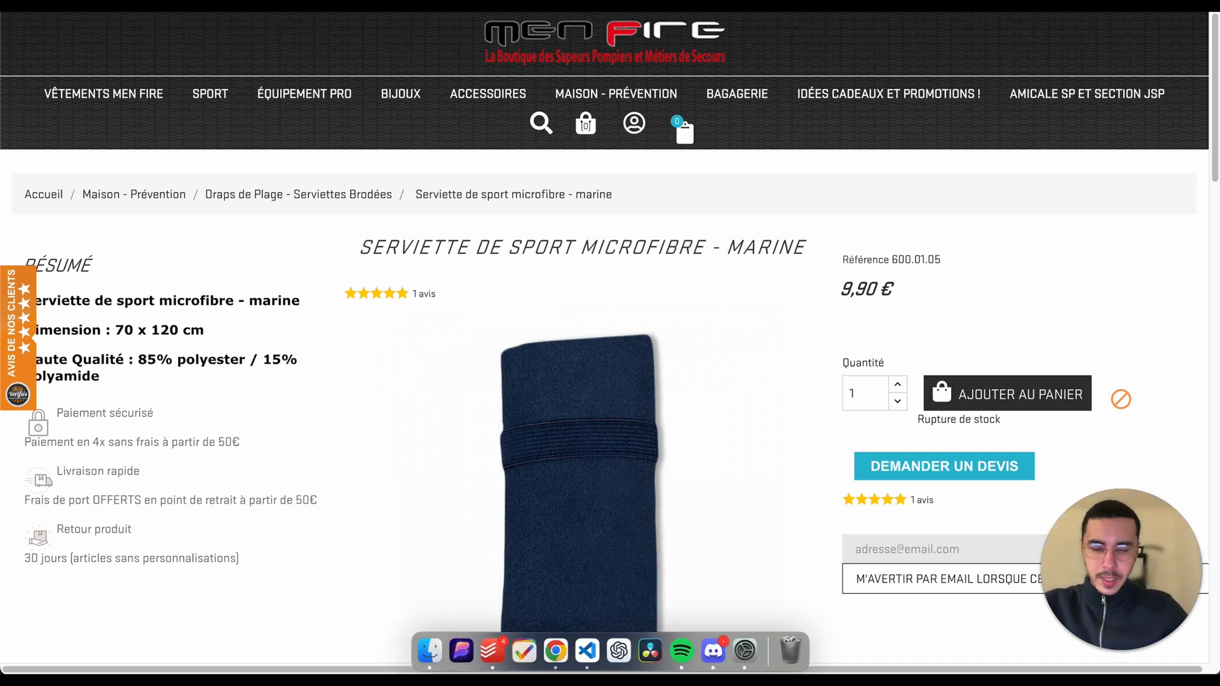
scroll(447, 436, "down", 8)
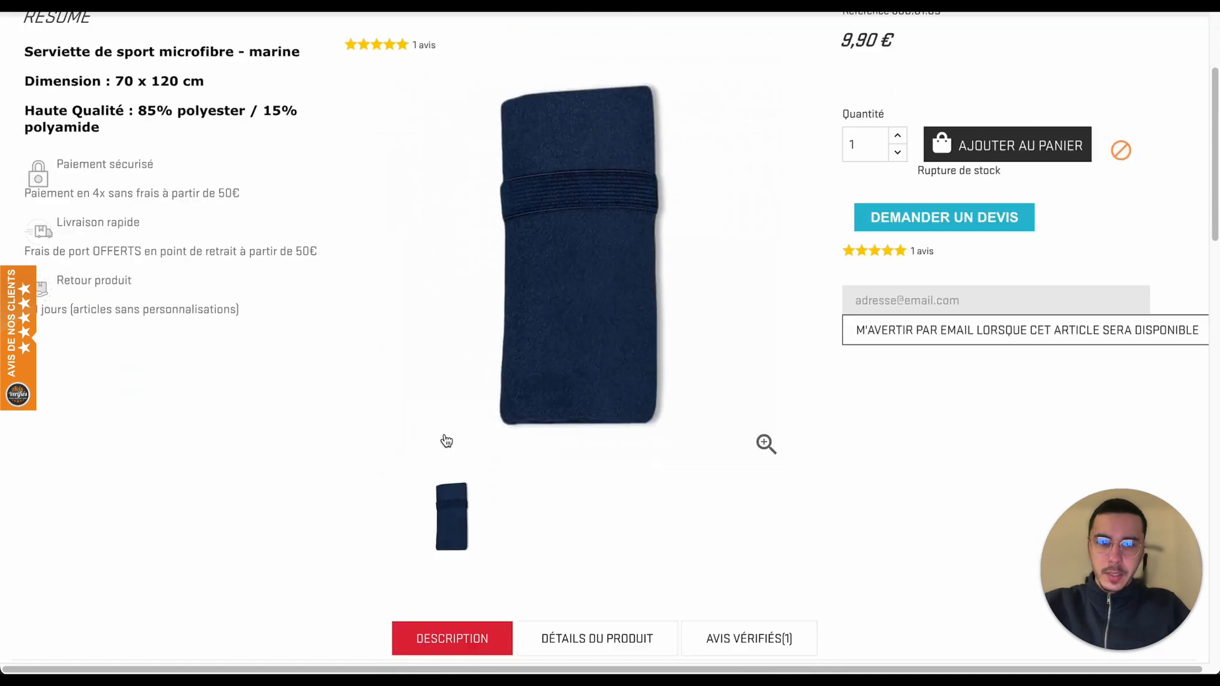
scroll(444, 435, "down", 3)
scroll(444, 434, "up", 12)
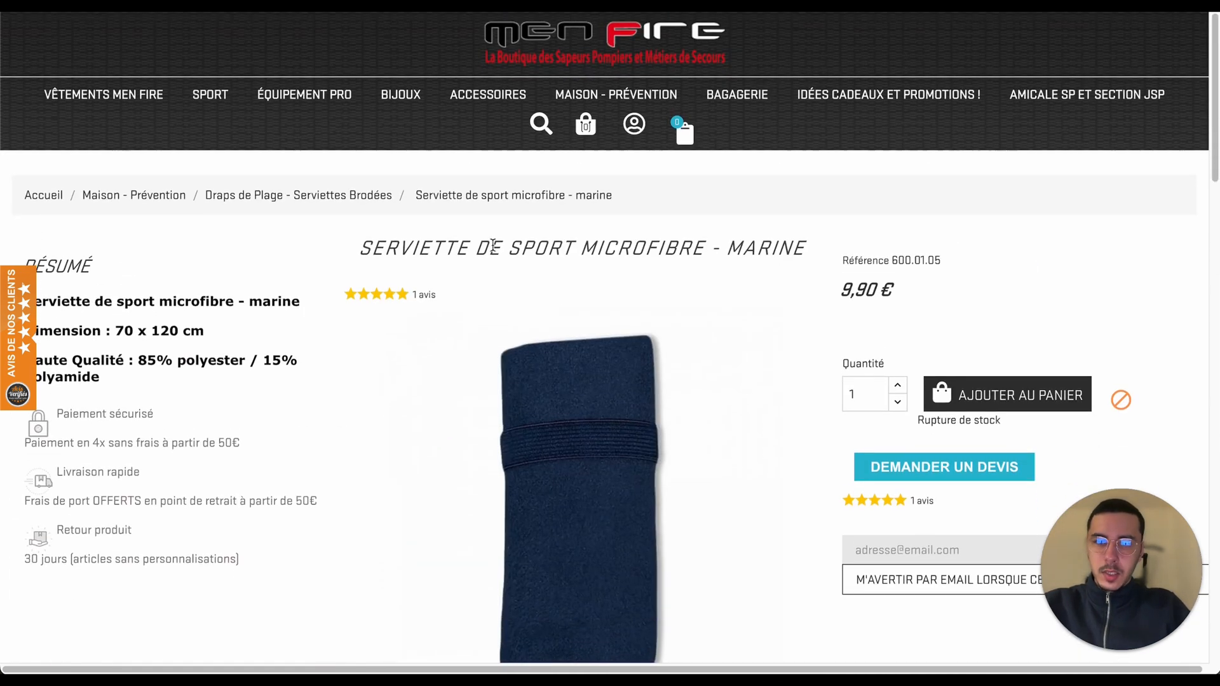
scroll(358, 432, "down", 2)
scroll(357, 430, "up", 3)
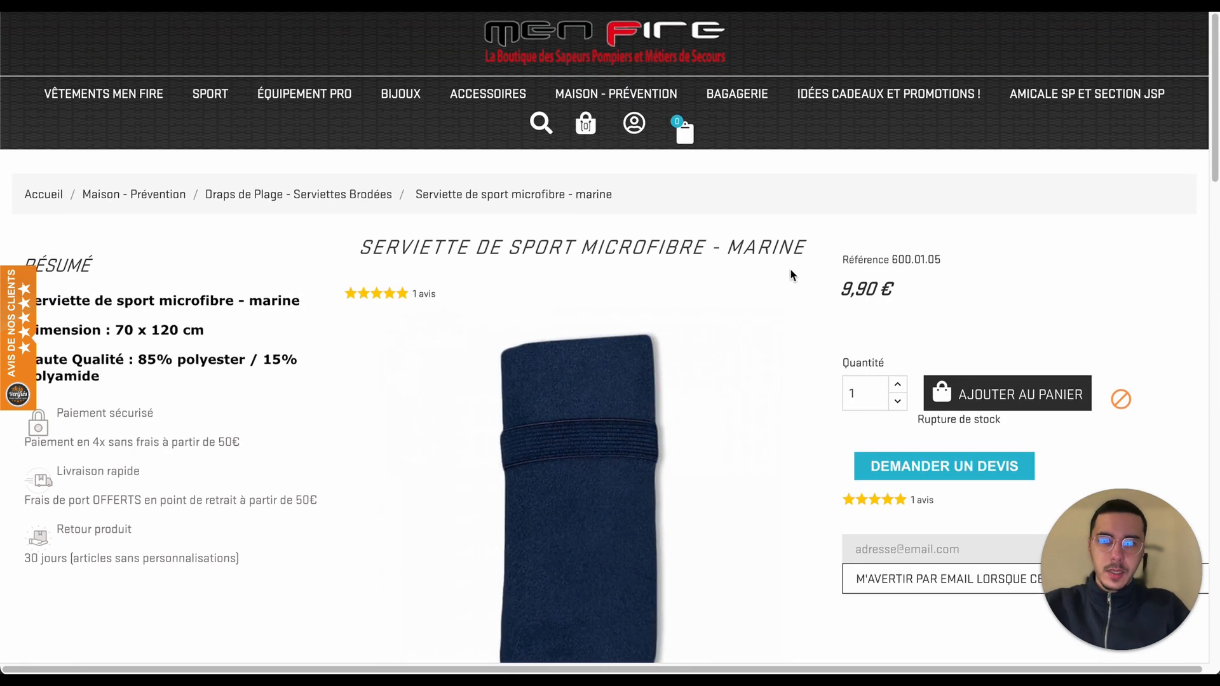
scroll(294, 311, "down", 3)
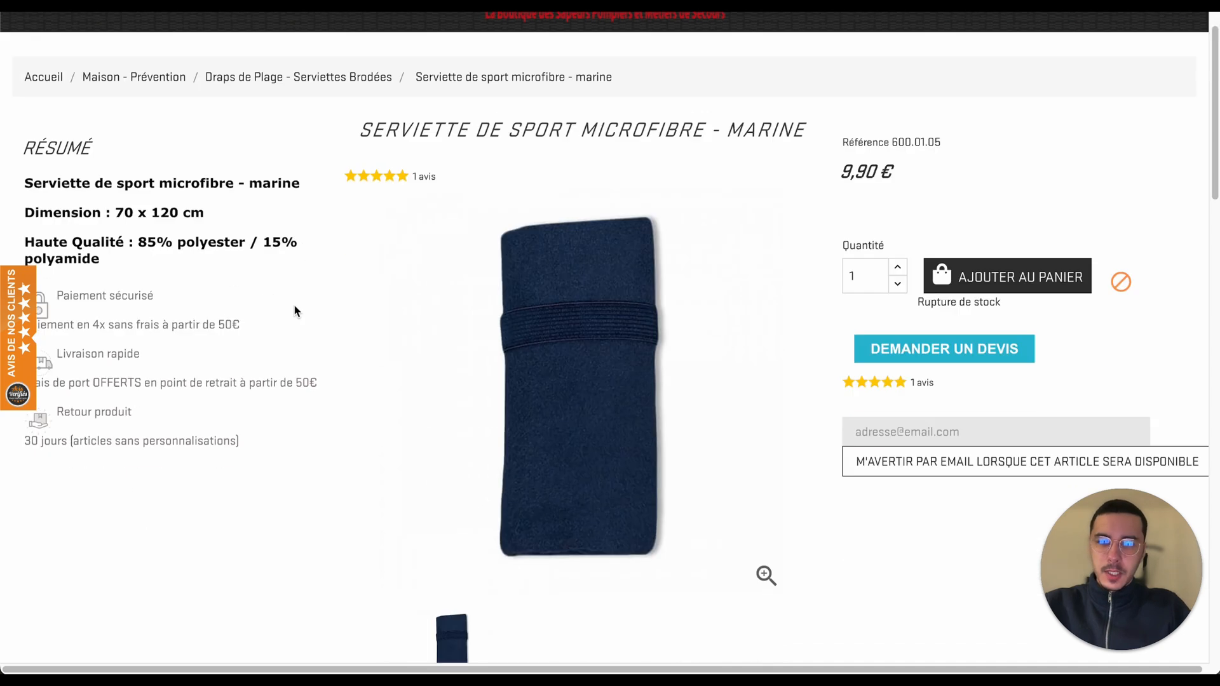
scroll(295, 311, "up", 3)
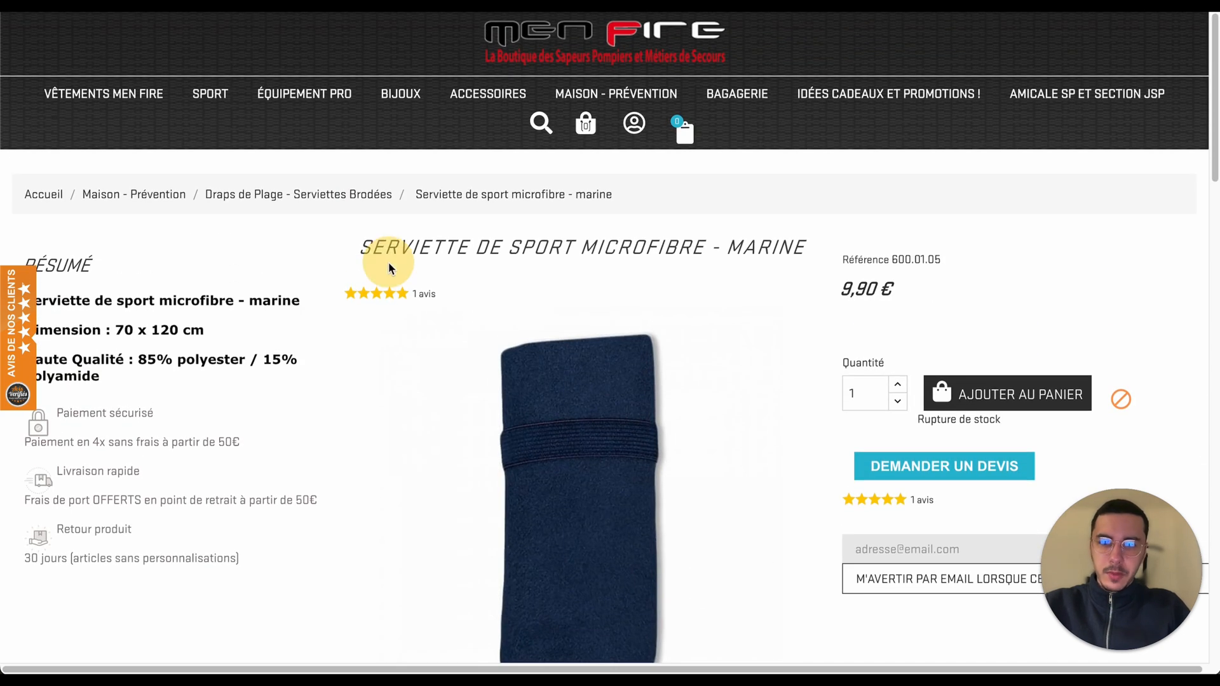
Step: Highlight the product title, price and summary lines on the product page
left_click(408, 246)
triple_click(407, 247)
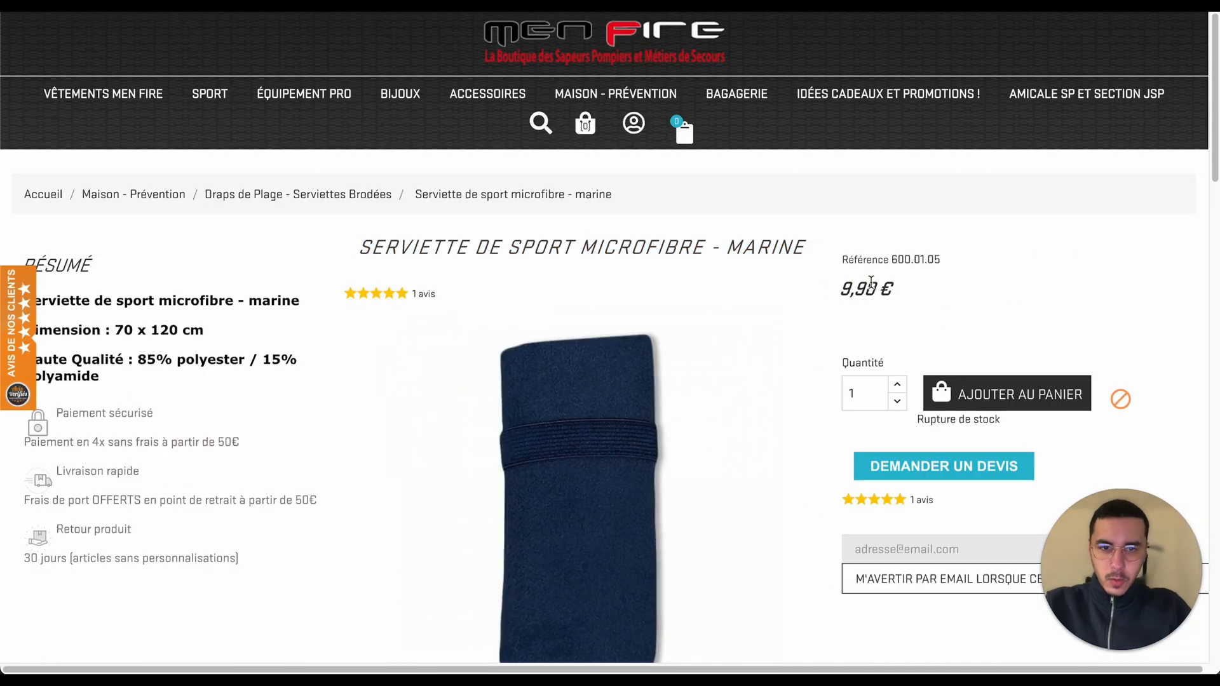
triple_click(869, 288)
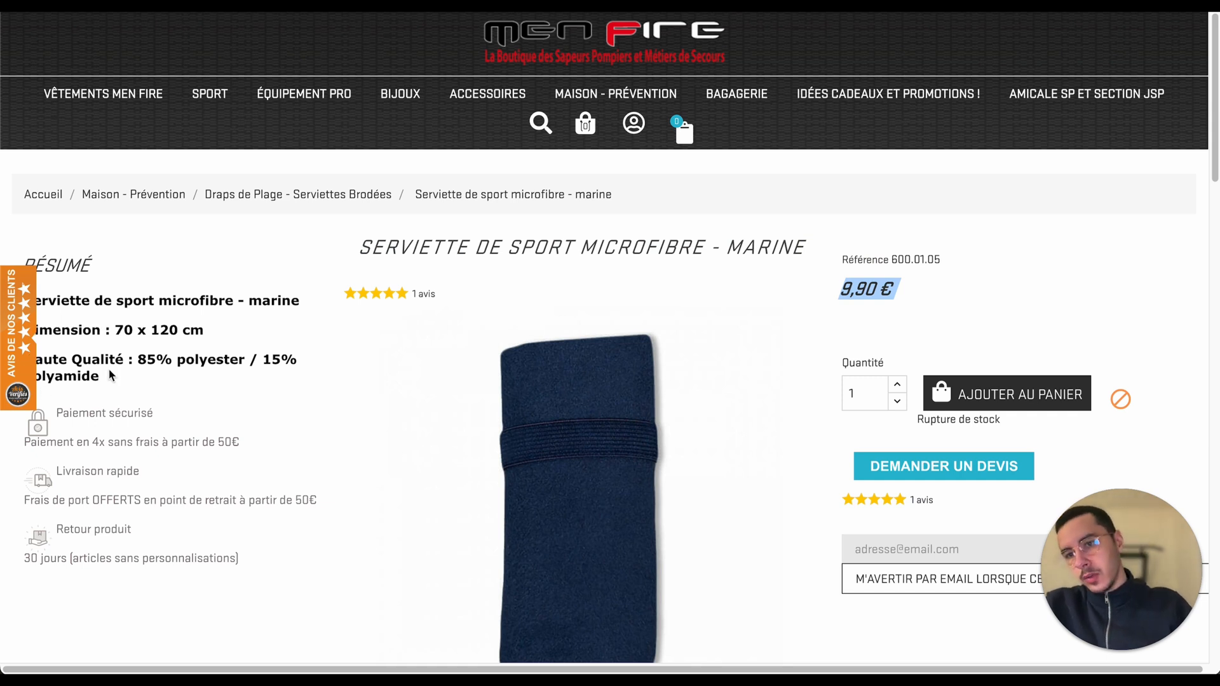
scroll(112, 374, "down", 3)
scroll(110, 368, "up", 3)
left_click_drag(185, 375, 50, 308)
left_click(145, 381)
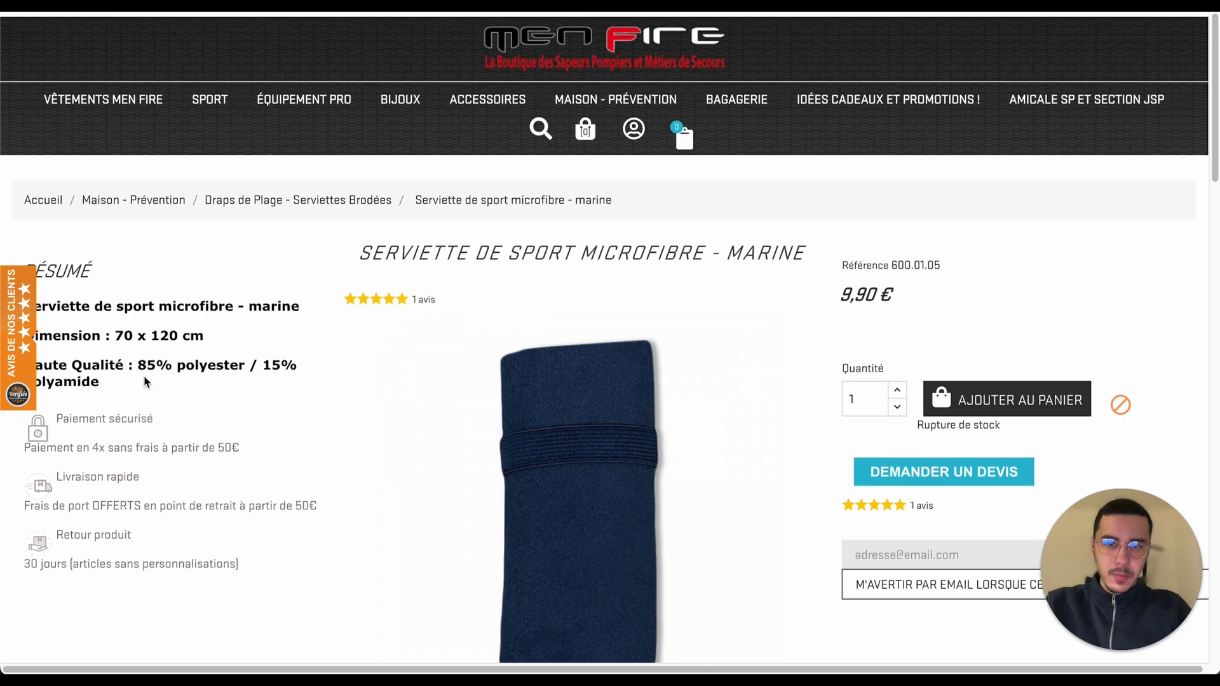
Step: Select the summary lines giving the towel's name, dimension and material
scroll(144, 380, "down", 3)
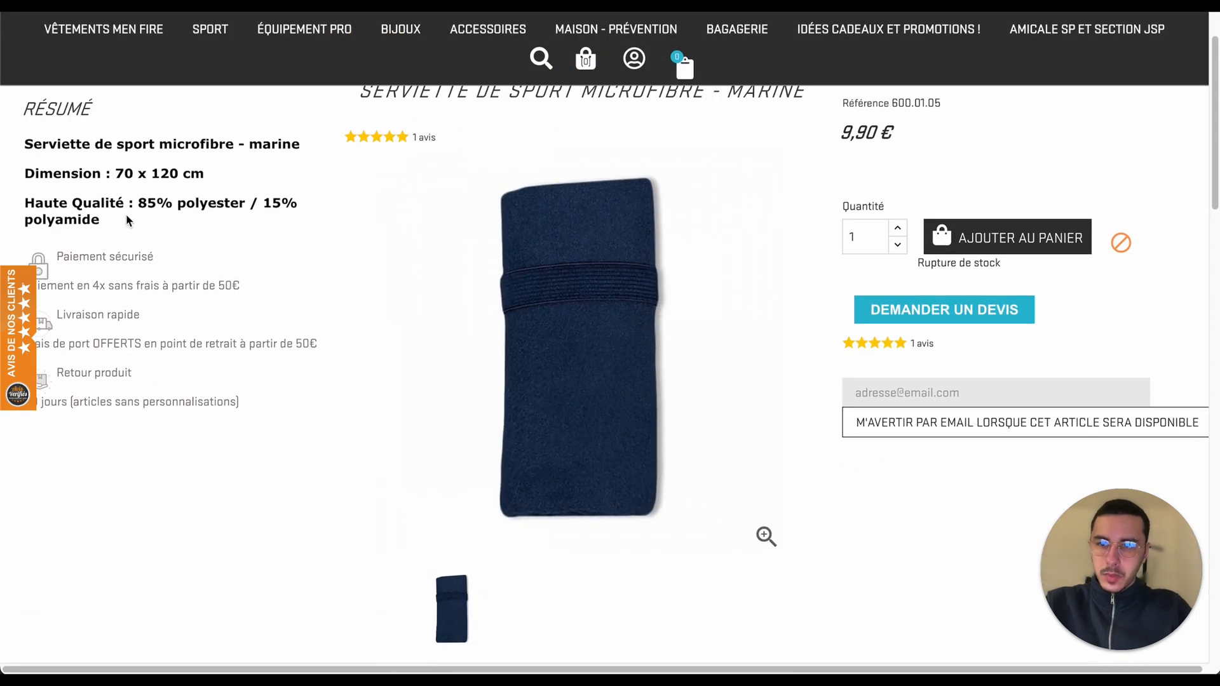
left_click_drag(118, 221, 62, 142)
scroll(62, 142, "up", 1)
scroll(62, 143, "up", 3)
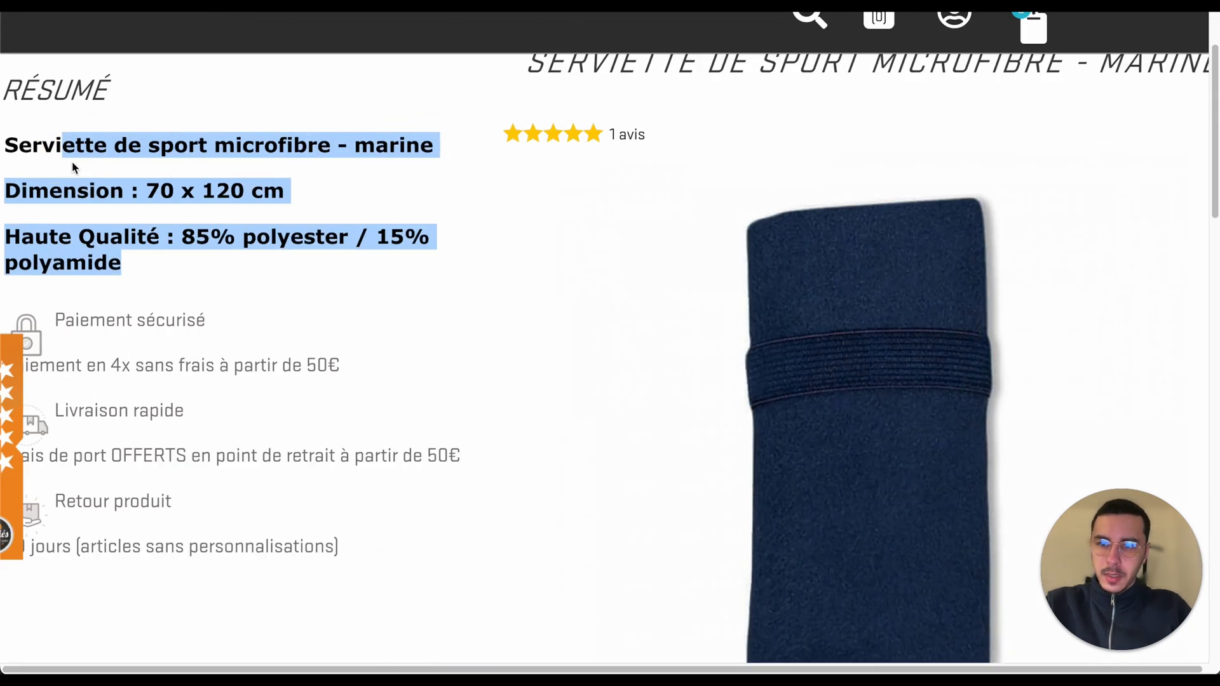
scroll(102, 187, "left", 1)
scroll(263, 254, "down", 4)
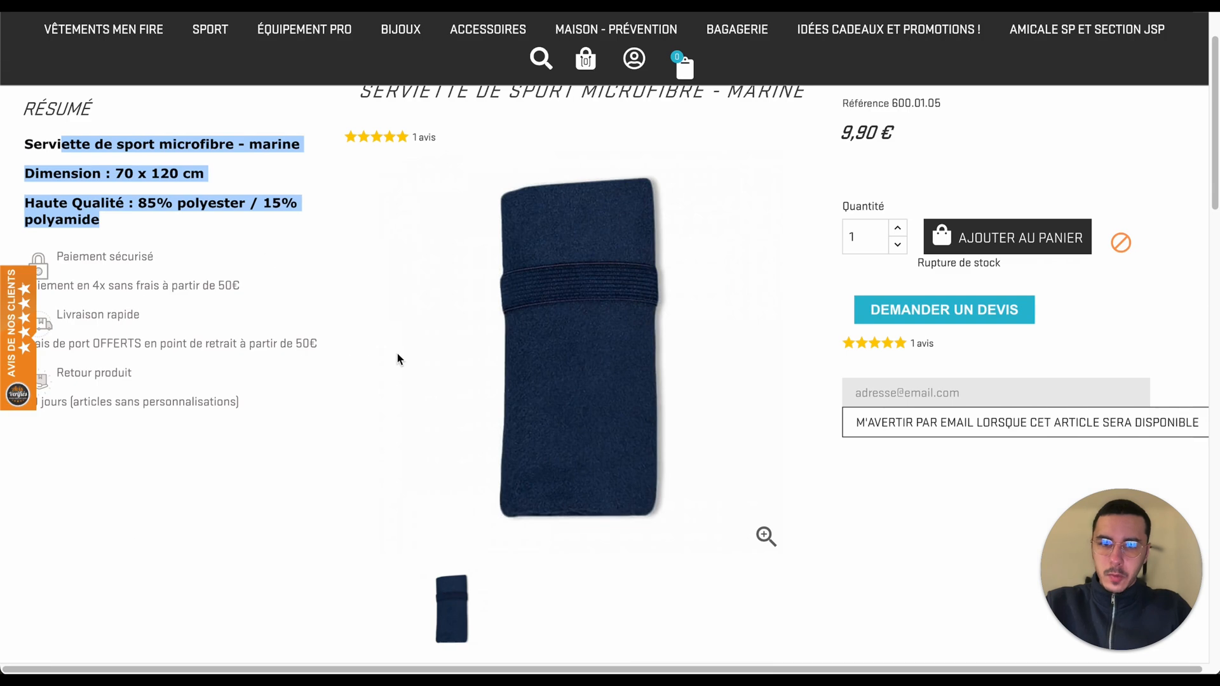
Step: Scroll to the product description and select its full text
scroll(397, 354, "down", 7)
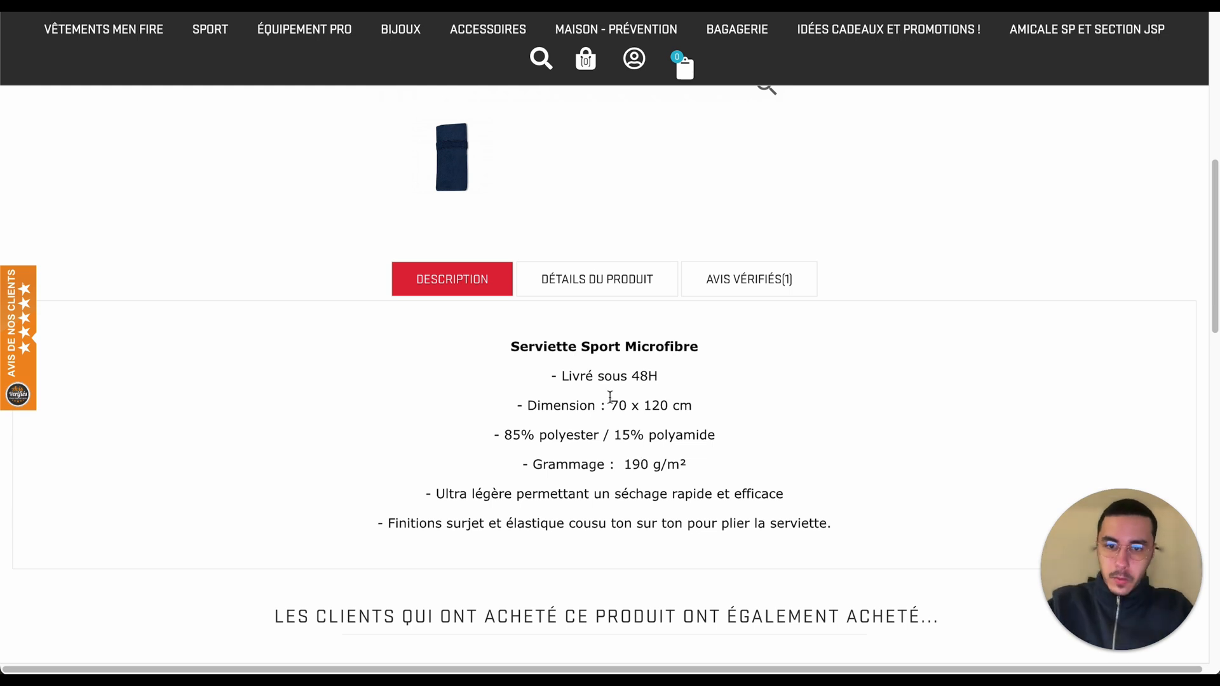
scroll(608, 397, "down", 2)
scroll(597, 330, "up", 3)
scroll(597, 331, "down", 2)
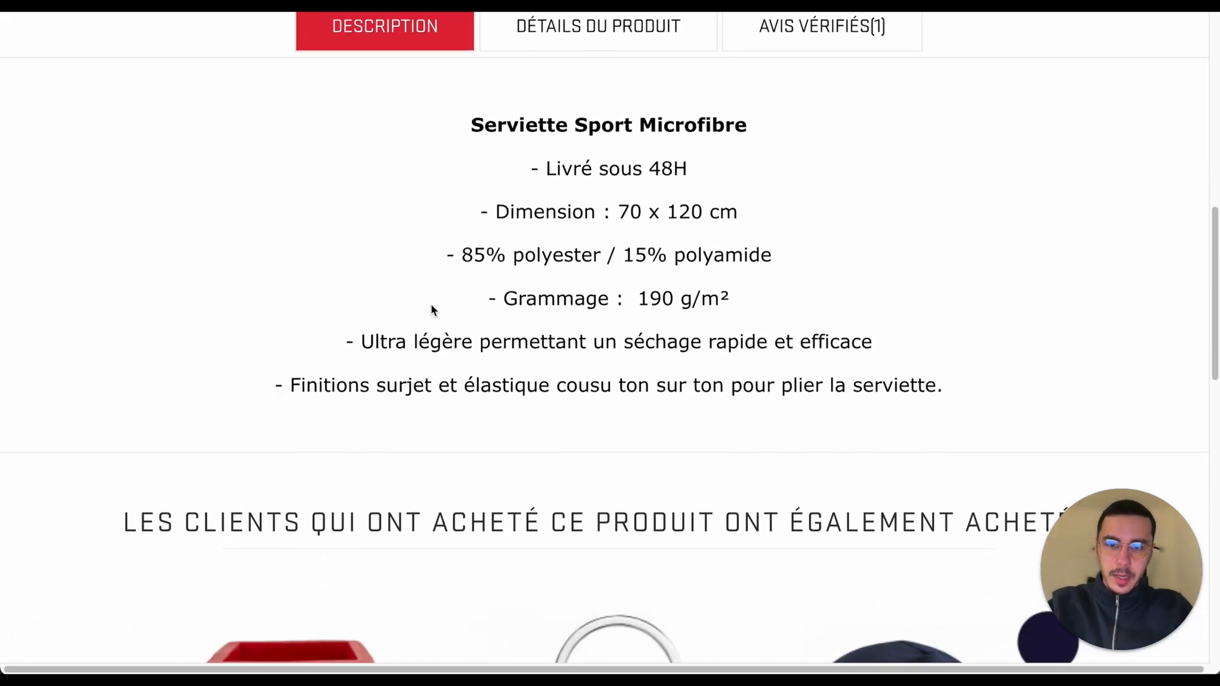
scroll(611, 330, "down", 3)
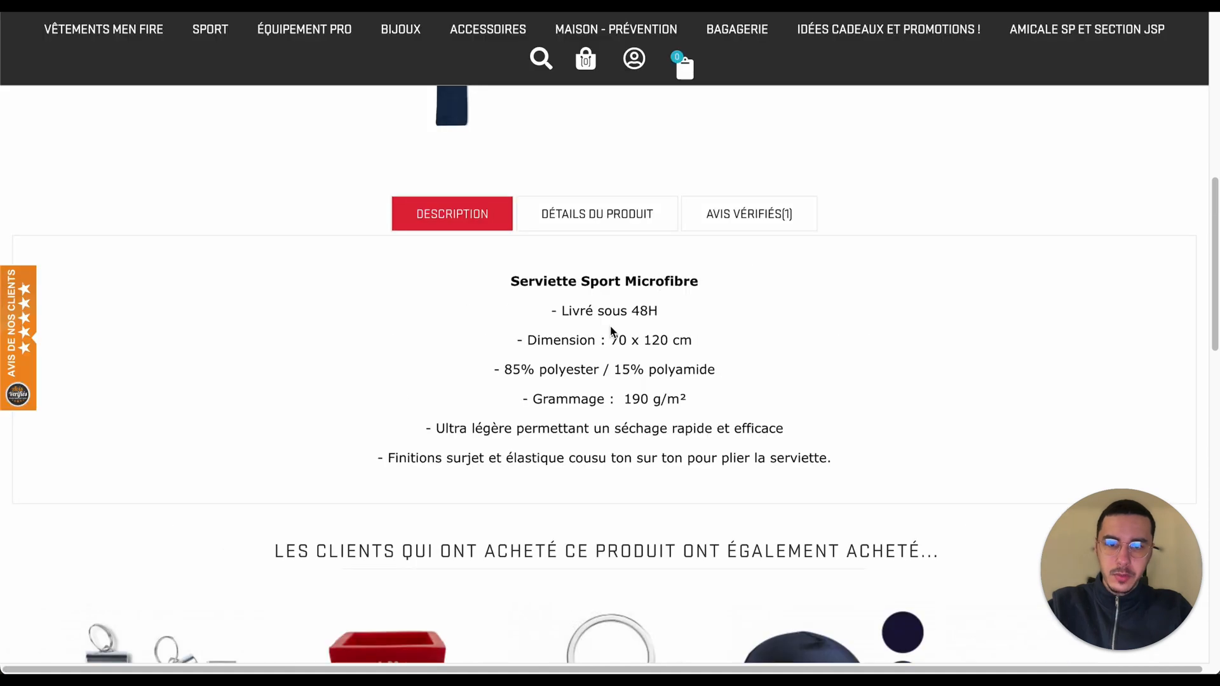
left_click_drag(874, 458, 908, 473)
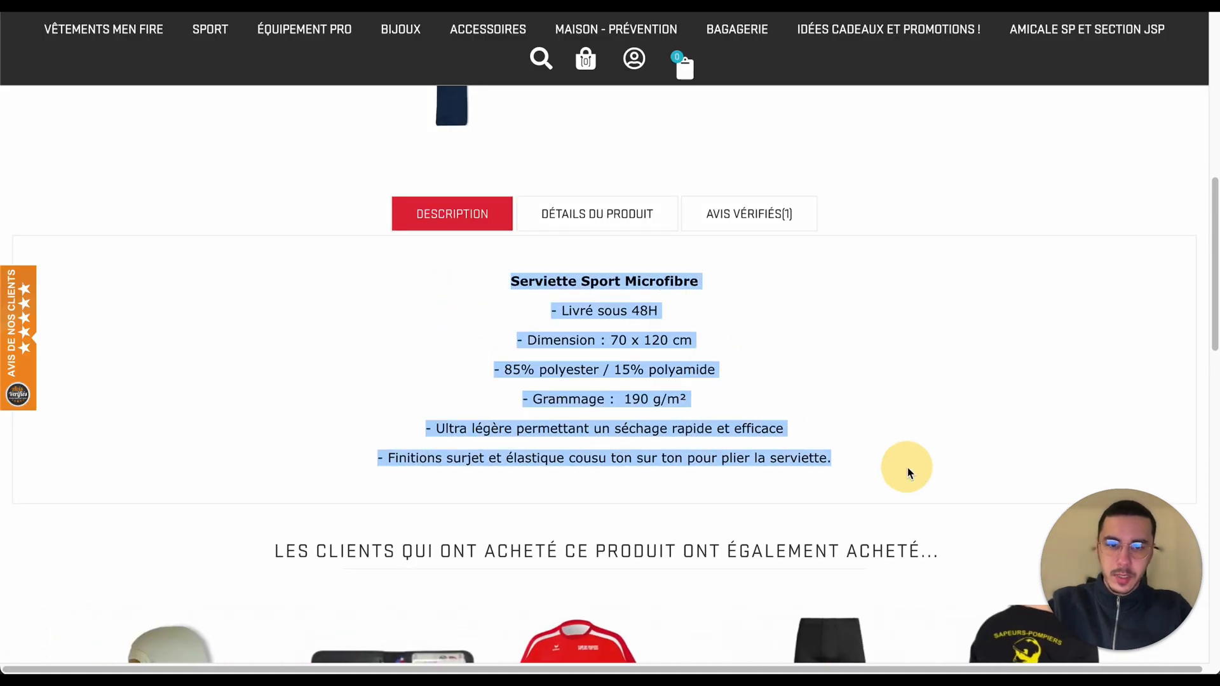
left_click(907, 472)
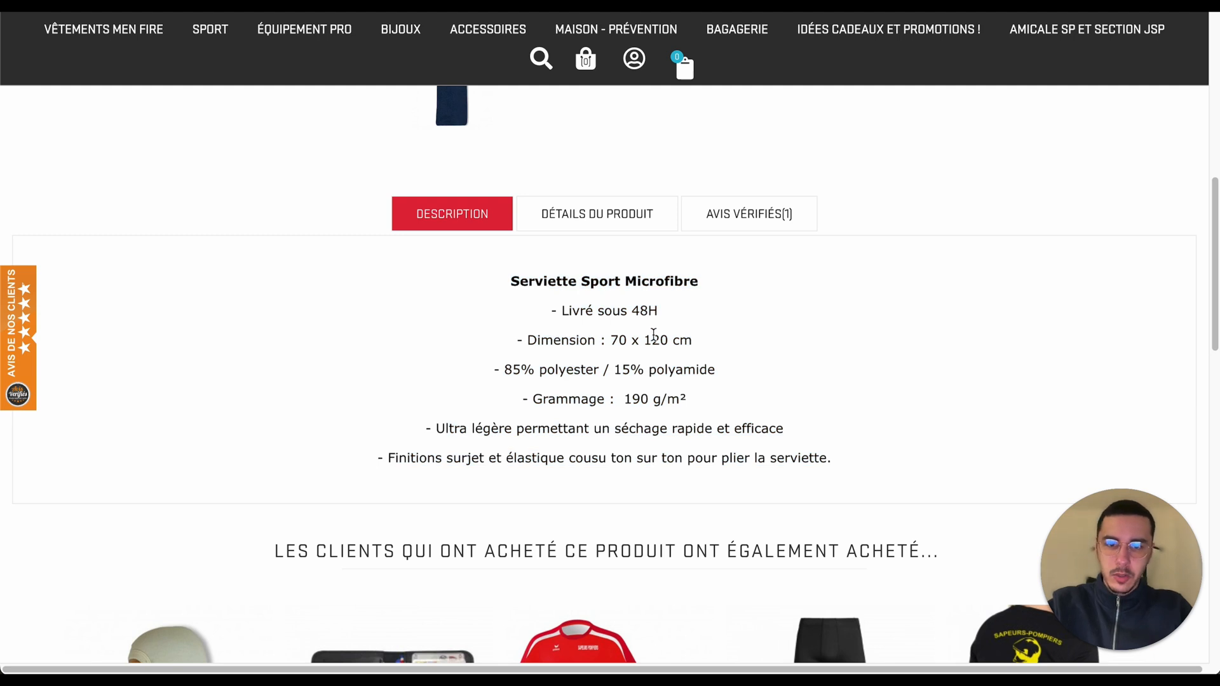
scroll(654, 343, "up", 10)
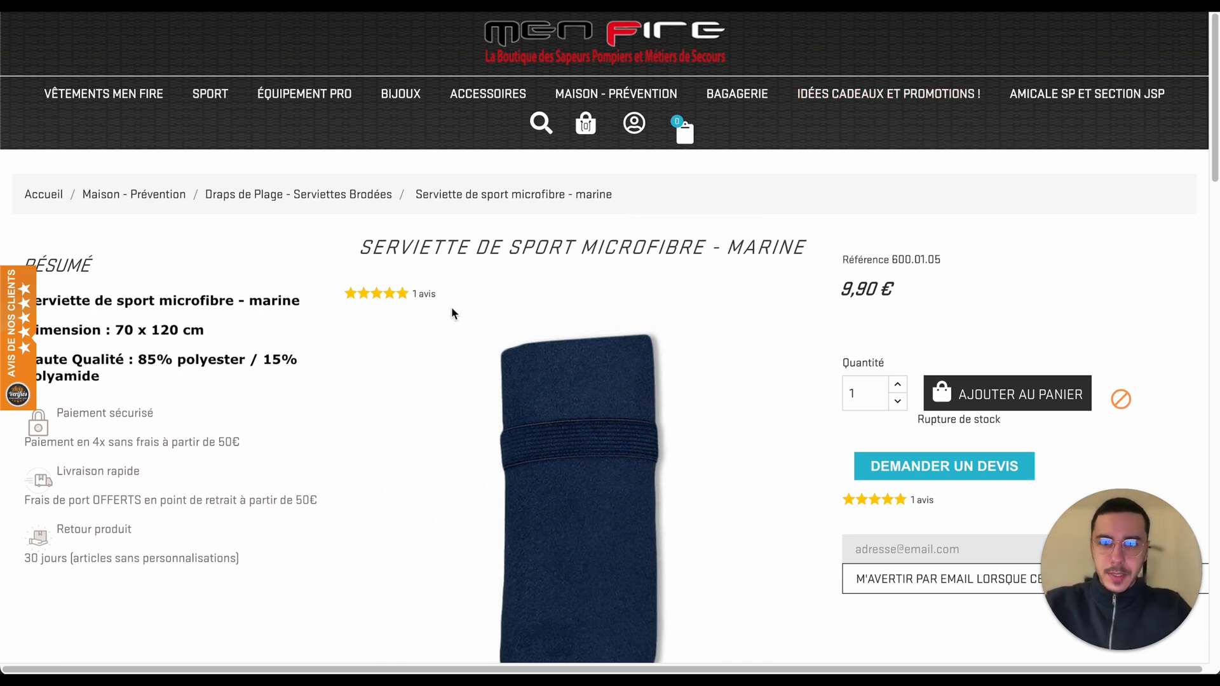
Step: Select and copy the product title SERVIETTE DE SPORT MICROFIBRE - MARINE
scroll(454, 312, "down", 2)
scroll(465, 304, "up", 2)
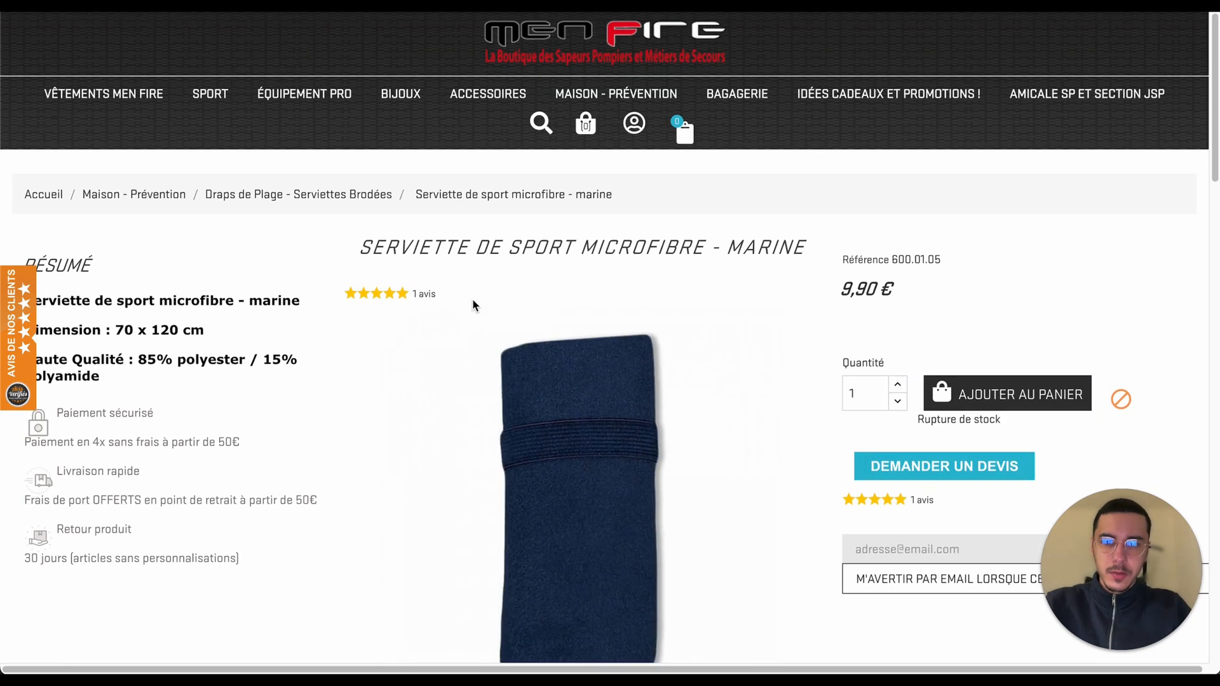
left_click_drag(357, 247, 808, 255)
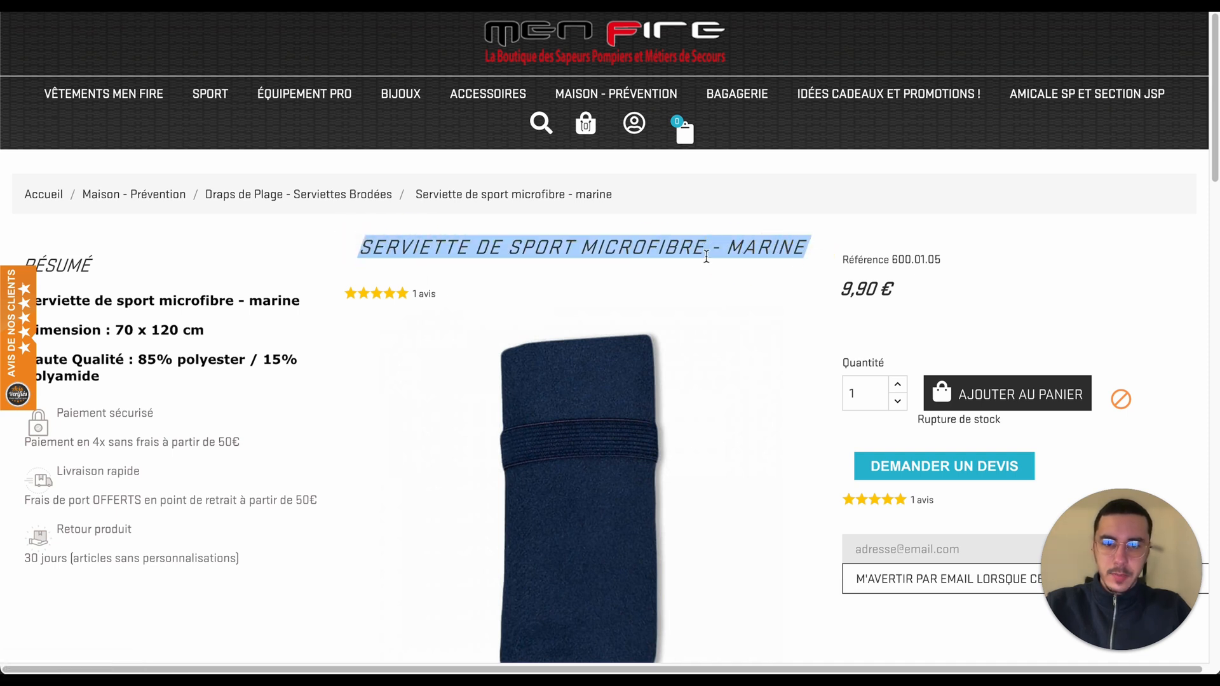
triple_click(607, 256)
key("super+c")
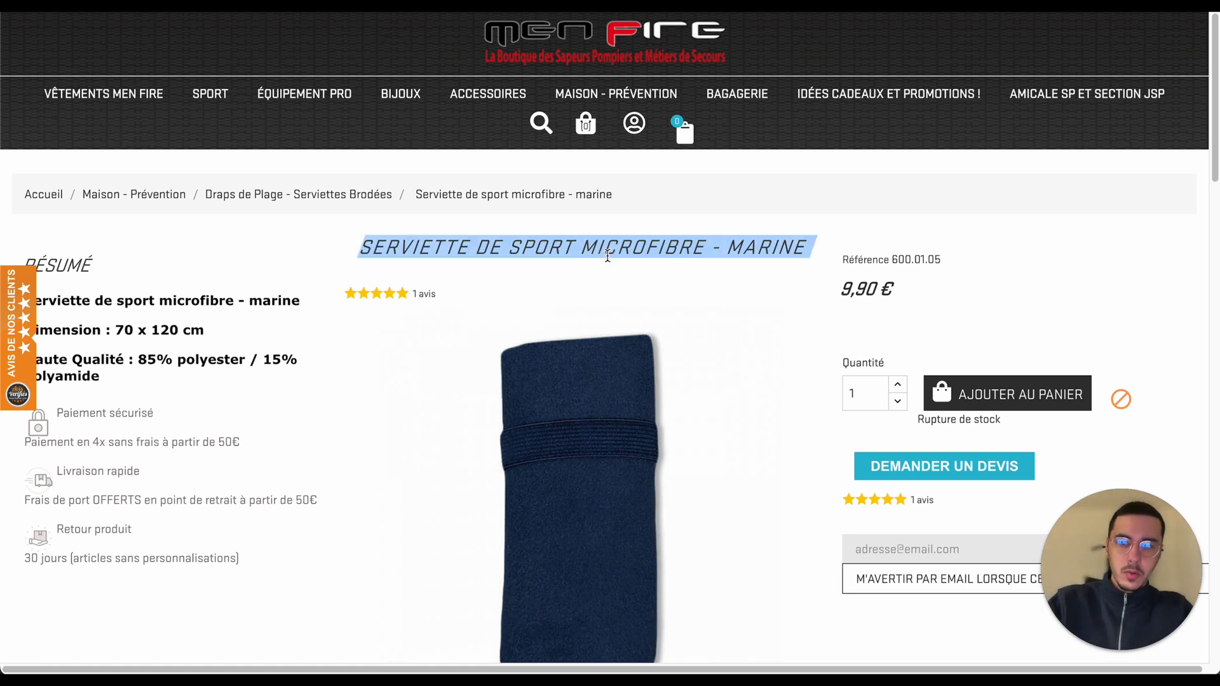
scroll(531, 264, "down", 3)
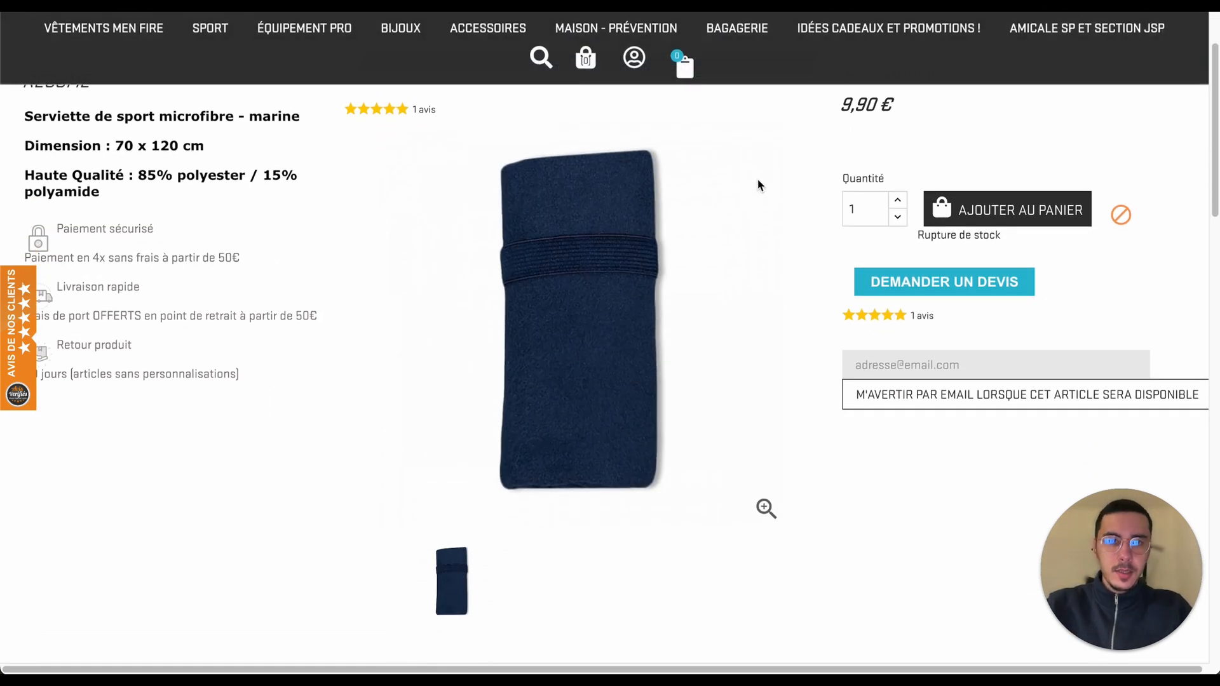
scroll(550, 277, "up", 3)
scroll(550, 278, "down", 2)
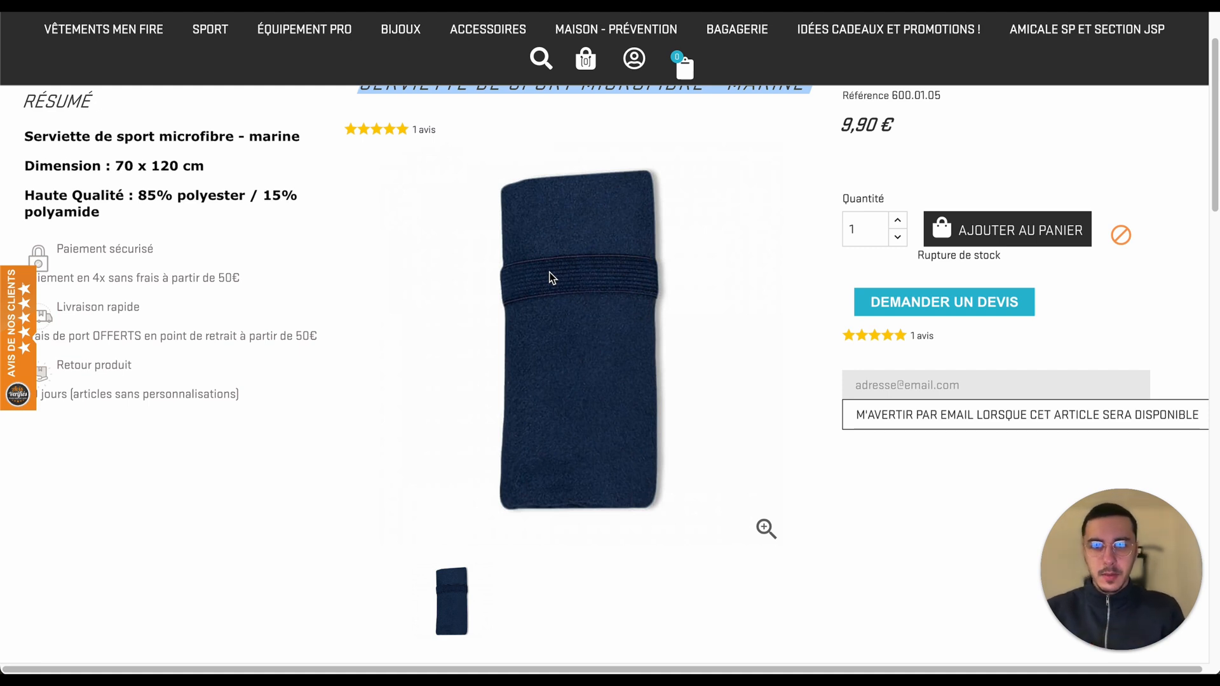
scroll(550, 274, "up", 3)
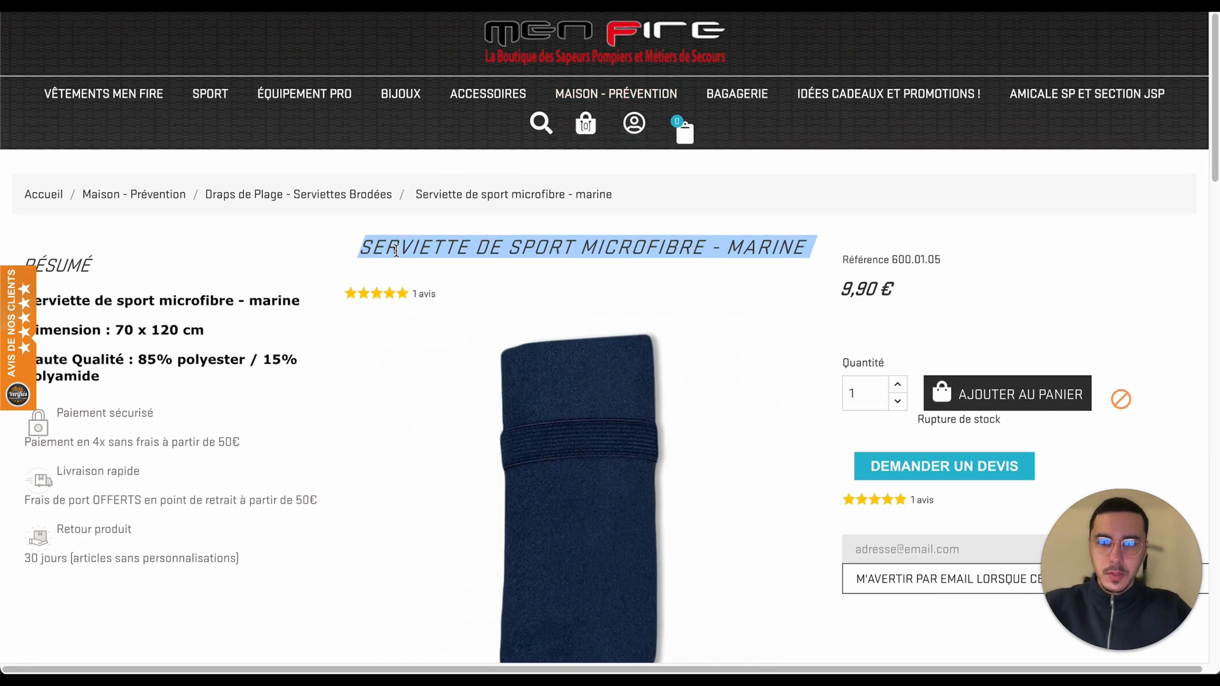
scroll(396, 250, "down", 2)
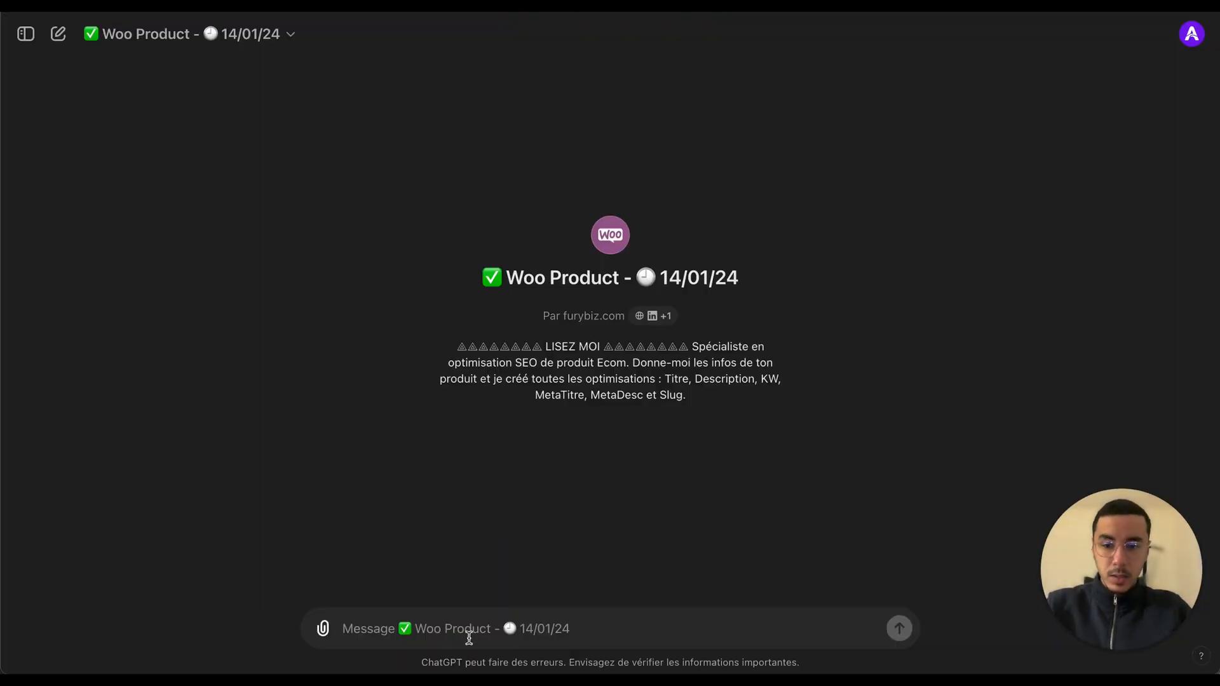
Step: Paste the product title into the GPT message box and add a new line
left_click(570, 610)
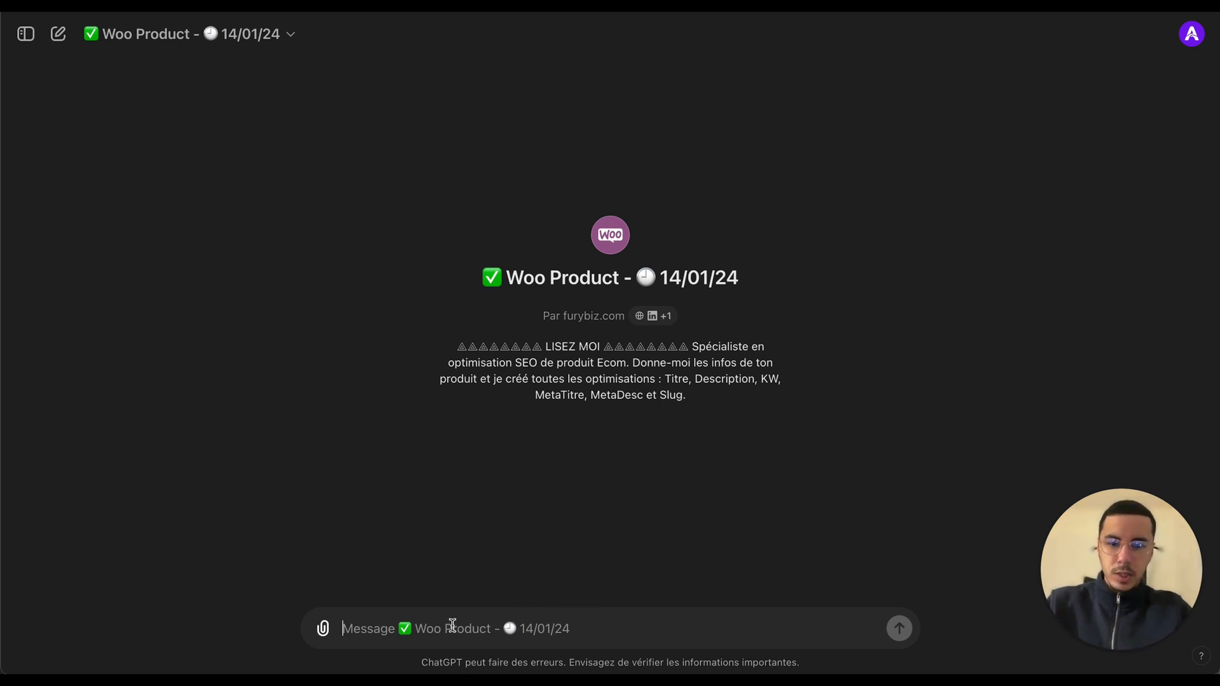
left_click(452, 626)
key("super+v")
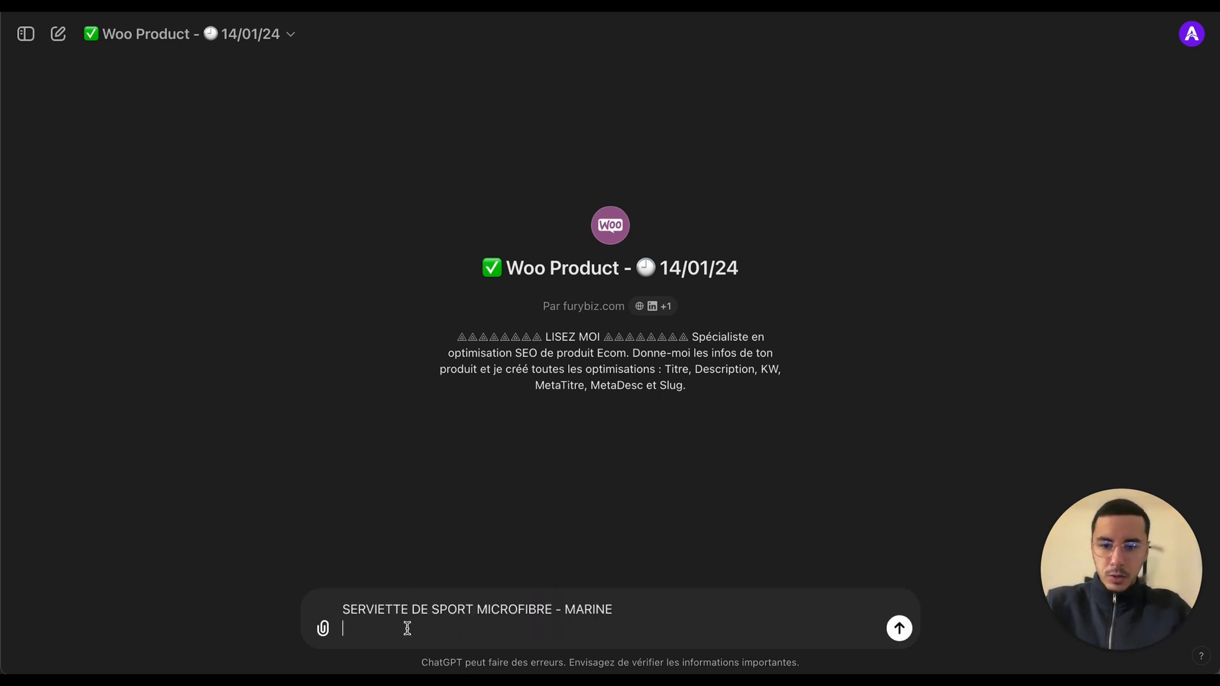
key("shift+Return")
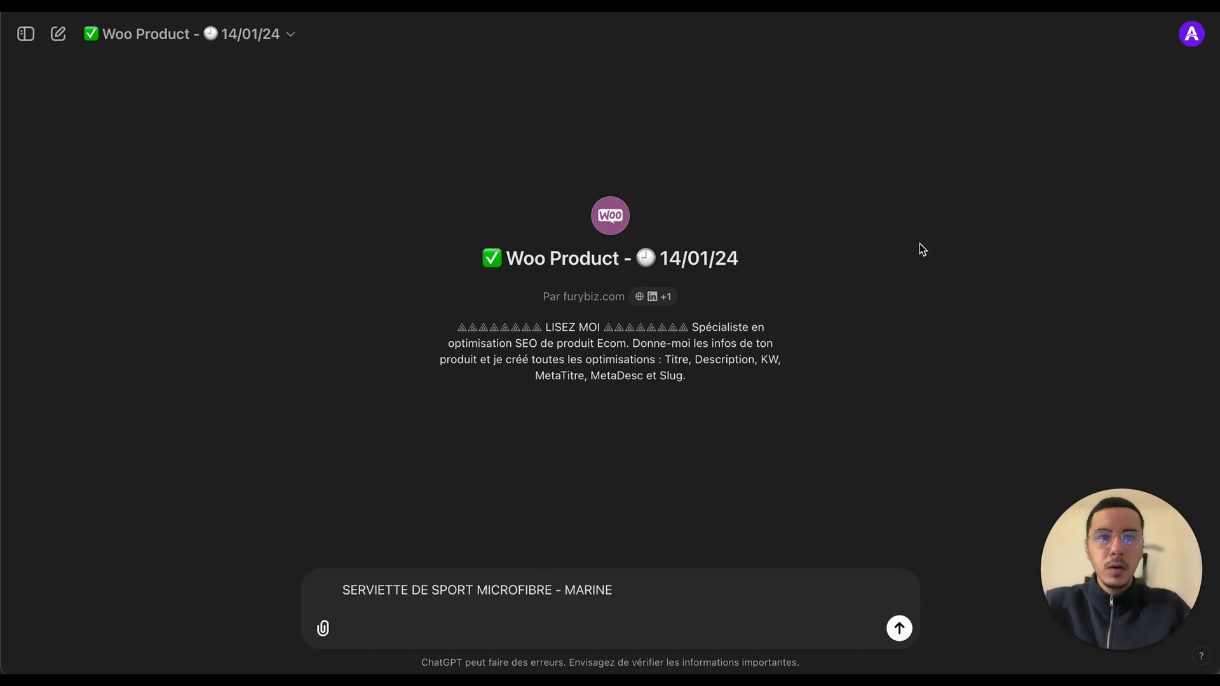
Step: Switch back to the product page and select the summary lines
key("super+Tab")
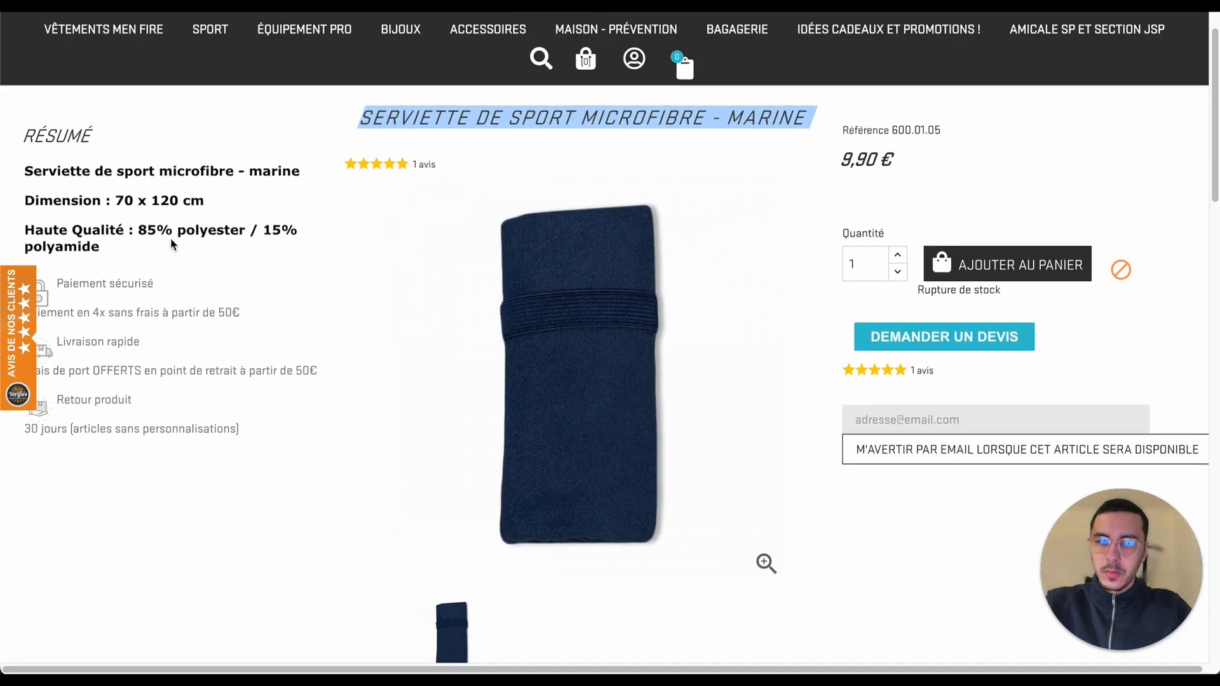
left_click_drag(130, 248, 218, 245)
left_click(28, 175)
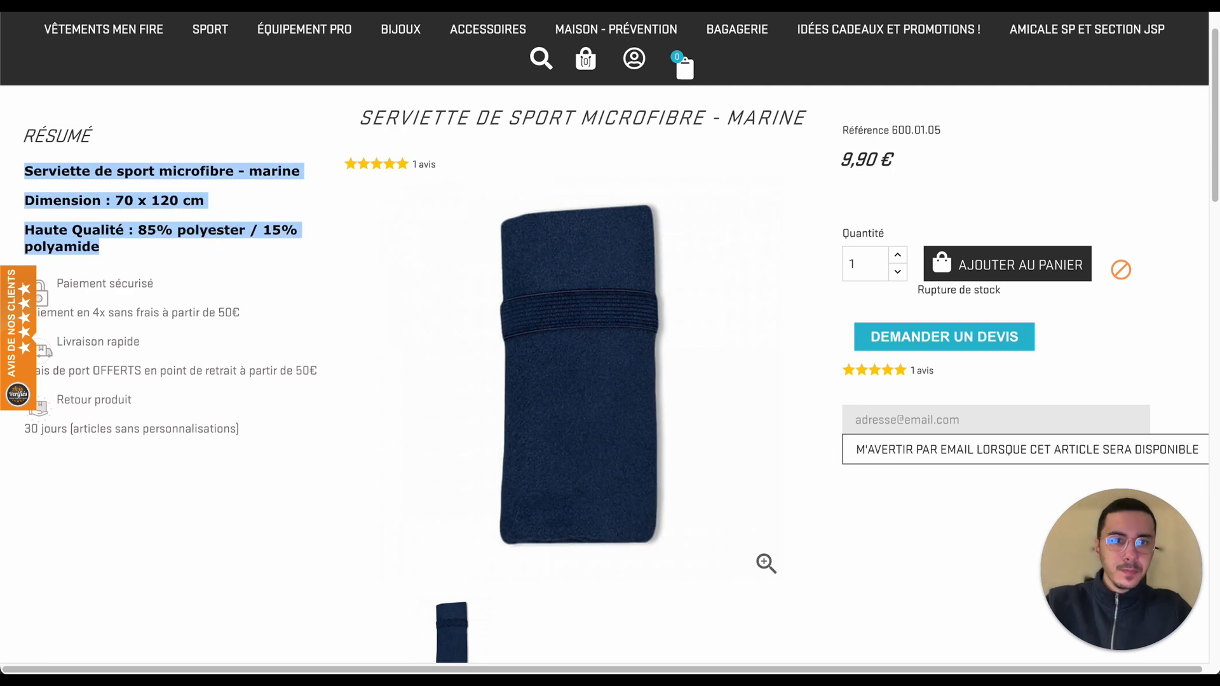
Step: Copy the selected summary lines and paste them into the GPT message box on a new line
key("super+c")
key("super+Tab")
key("super+v")
key("shift+Return")
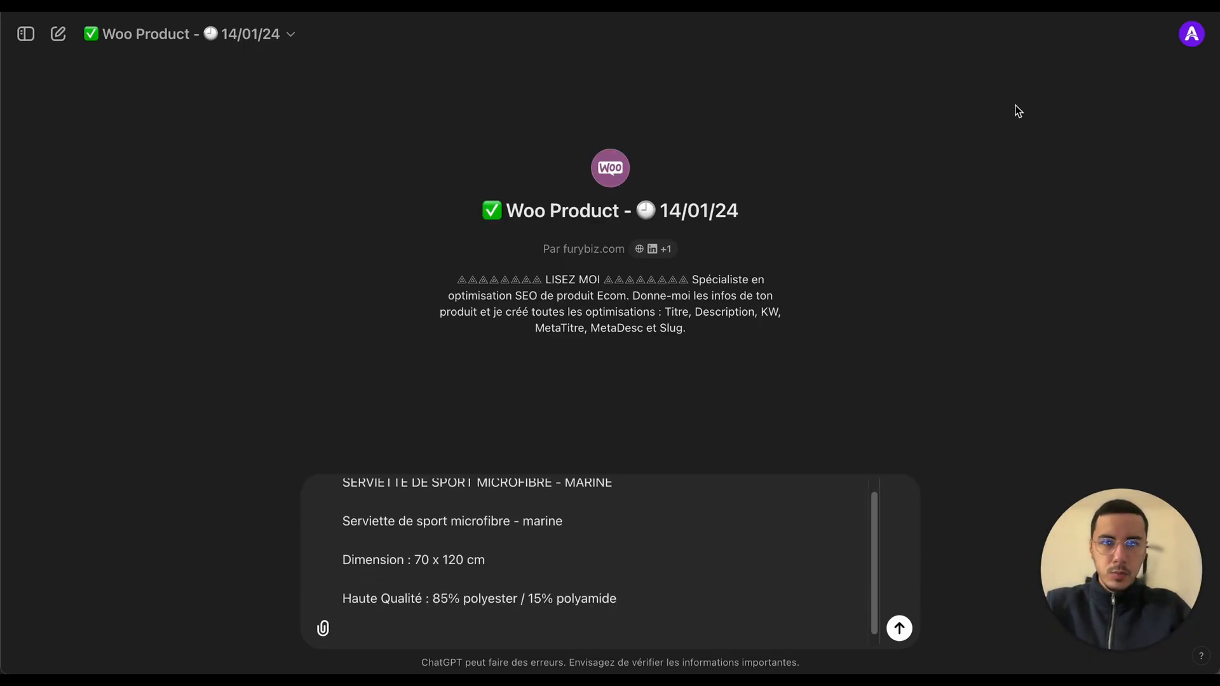
Step: Copy the full product description from the product page, paste it into the message box and send the message
key("super+Tab")
scroll(665, 373, "down", 5)
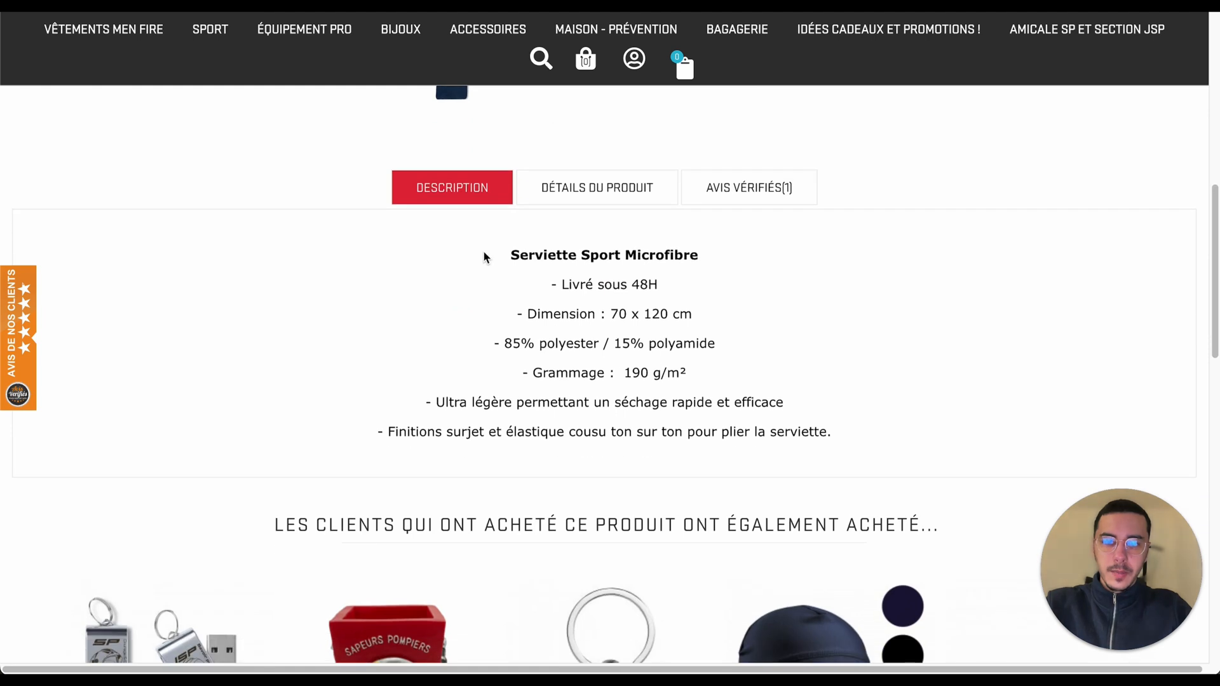
left_click_drag(497, 260, 885, 428)
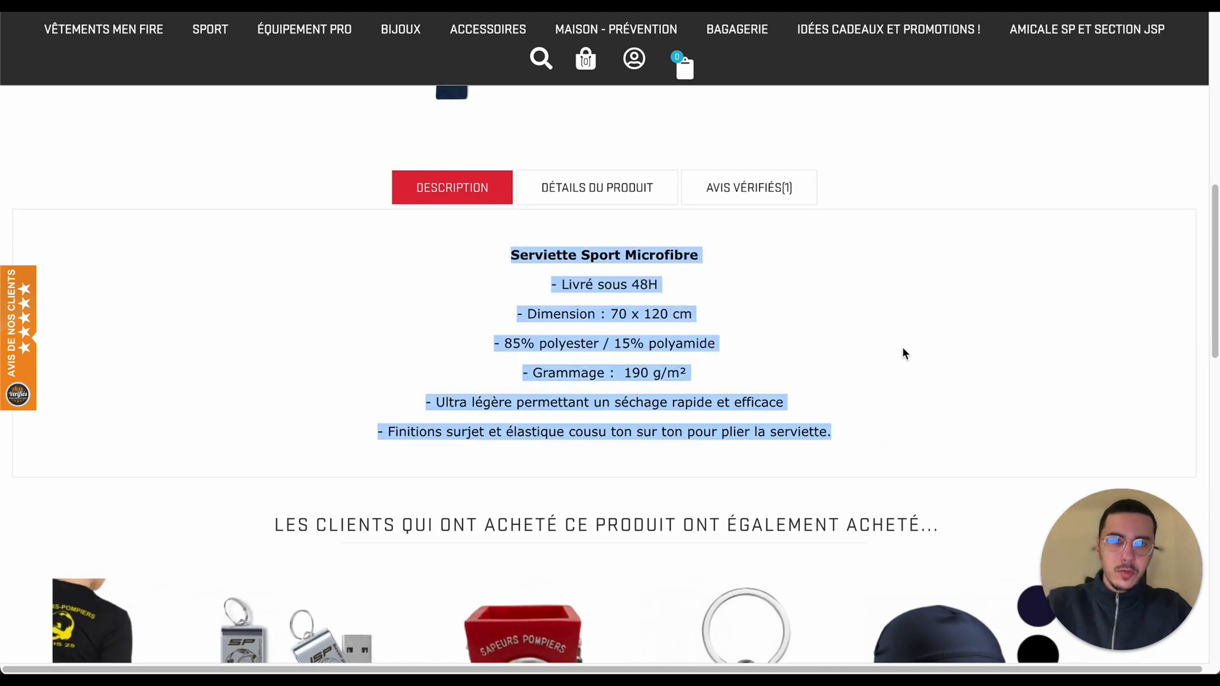
key("super+c")
key("super+Tab")
key("super+v")
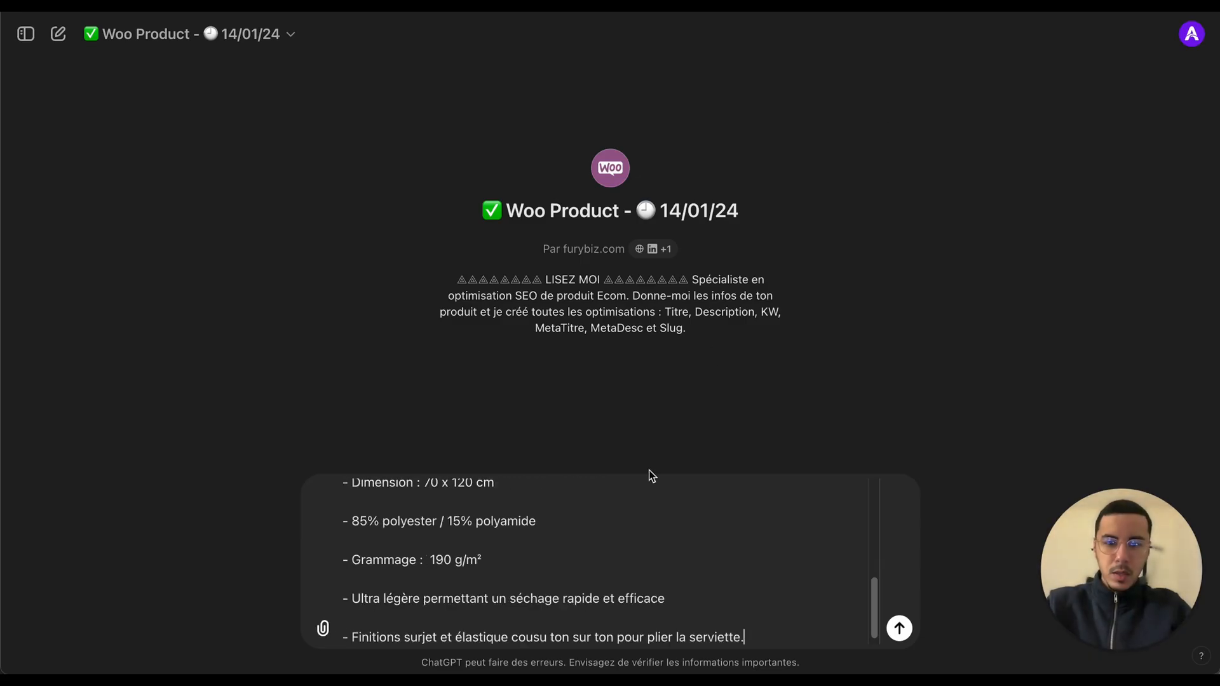
key("Return")
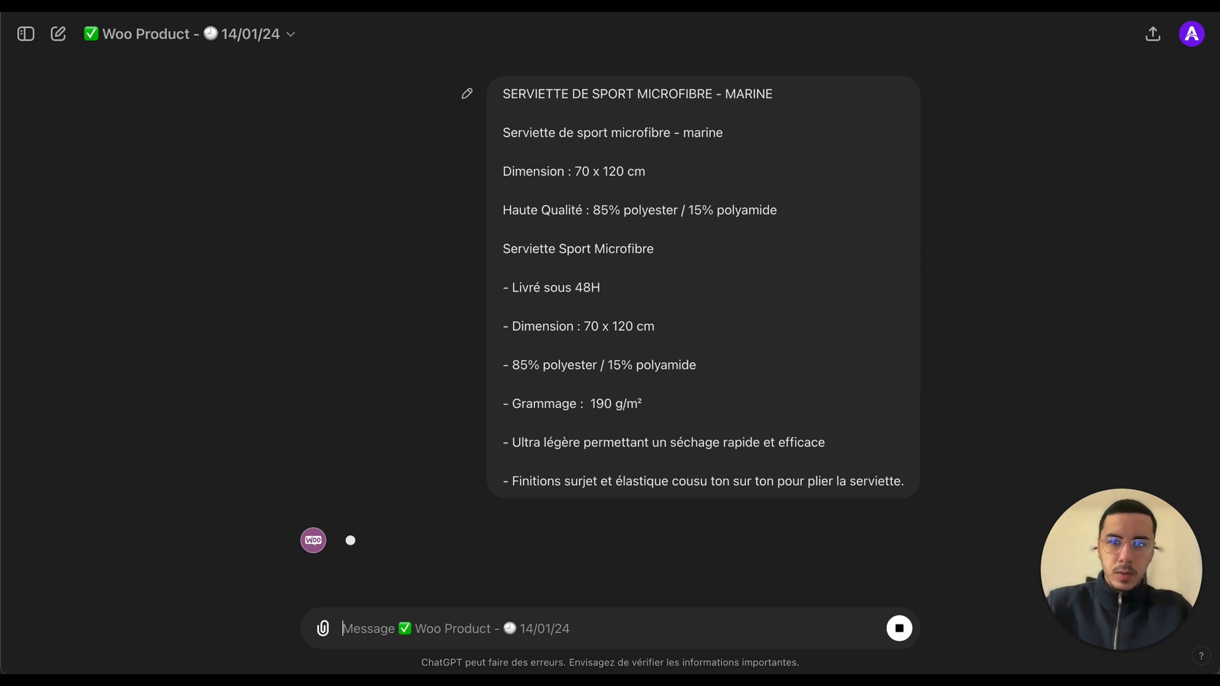
Step: Review the sent product details and the generated product title
scroll(795, 311, "up", 3)
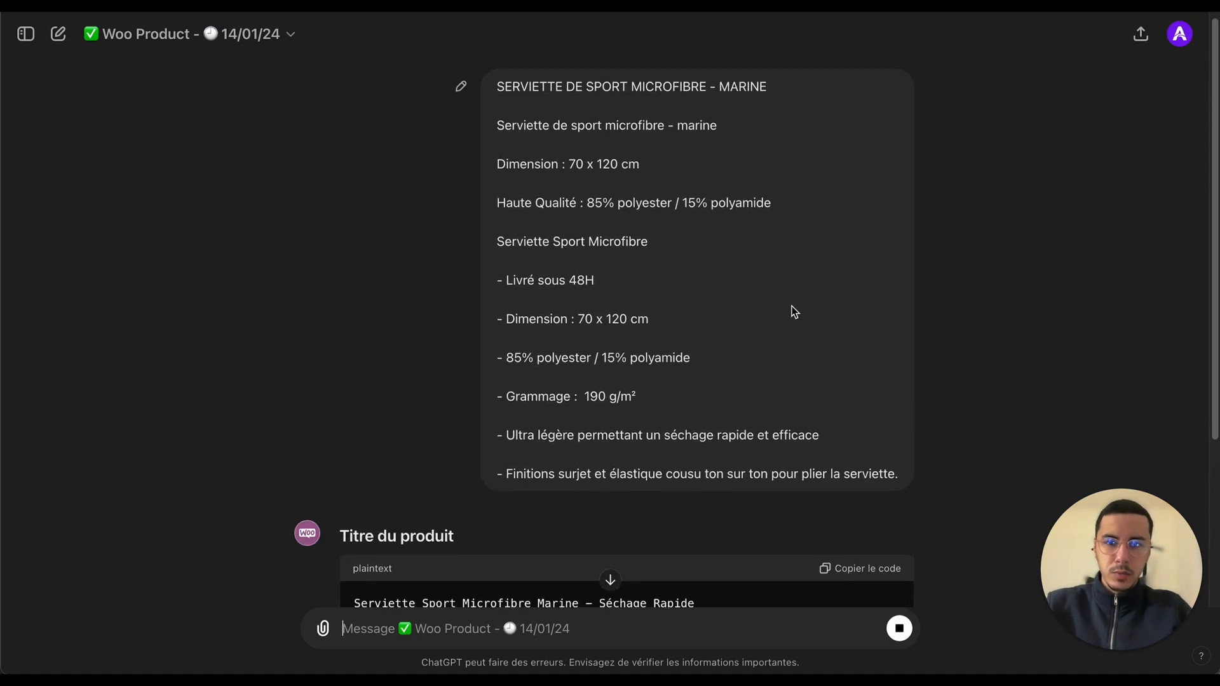
left_click_drag(496, 98, 892, 488)
left_click(880, 477)
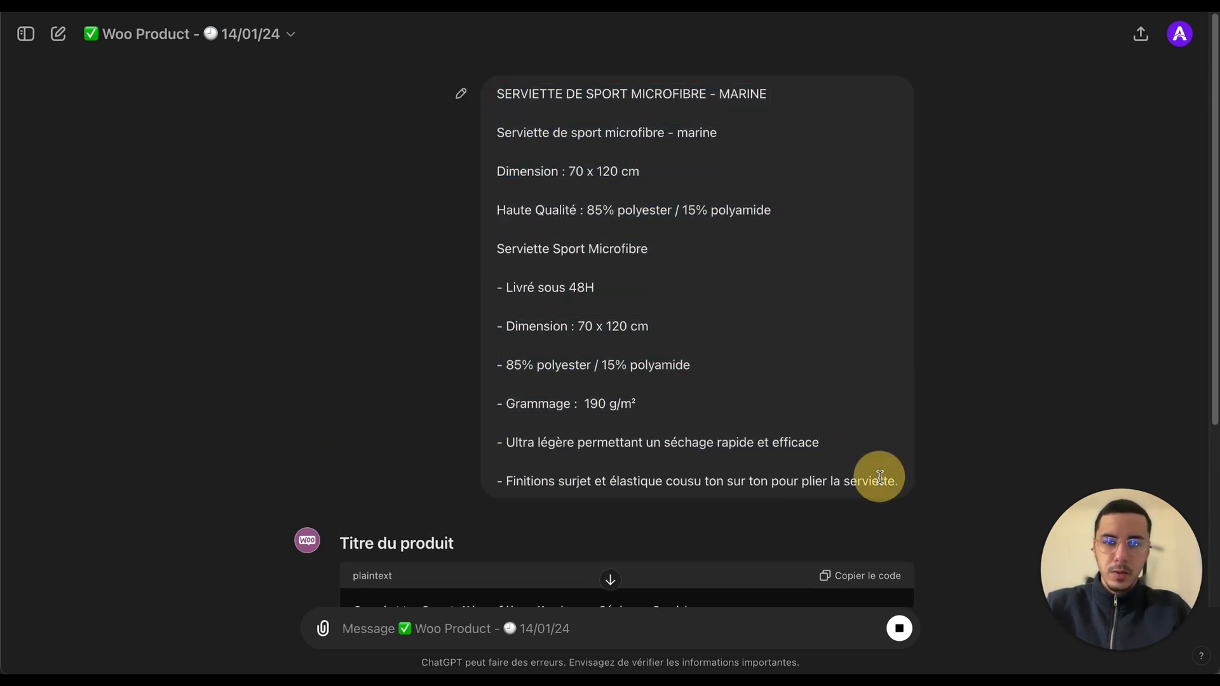
scroll(879, 478, "down", 5)
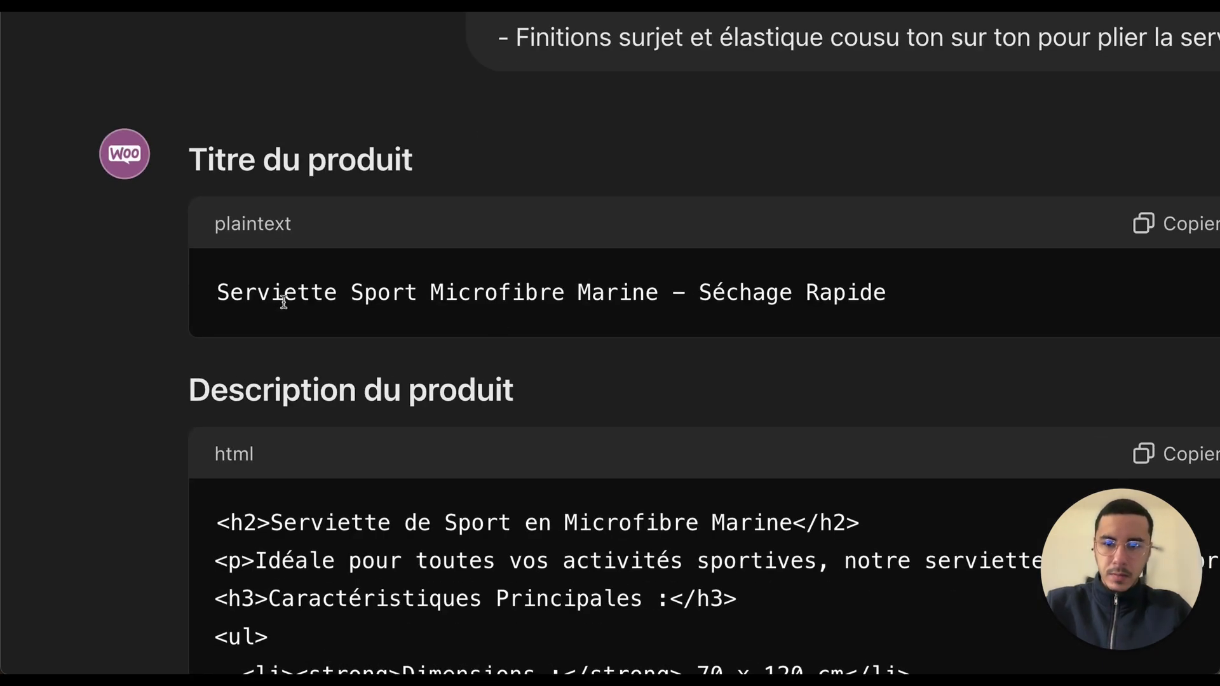
triple_click(368, 304)
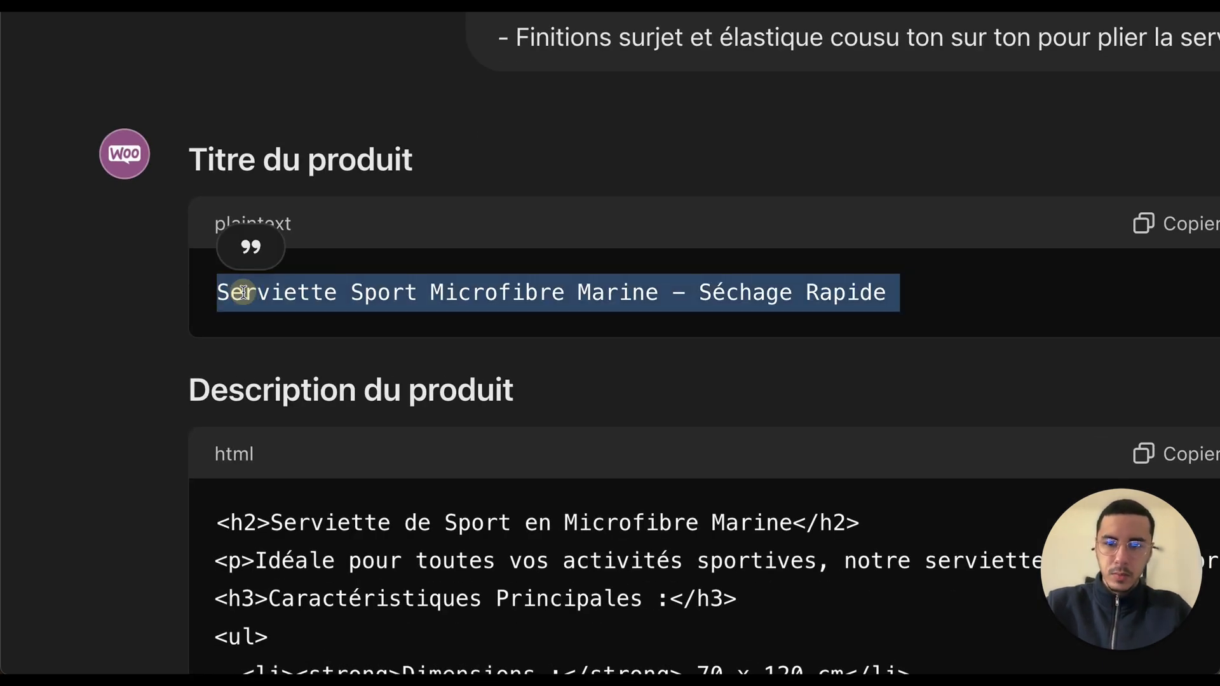
left_click_drag(243, 292, 701, 286)
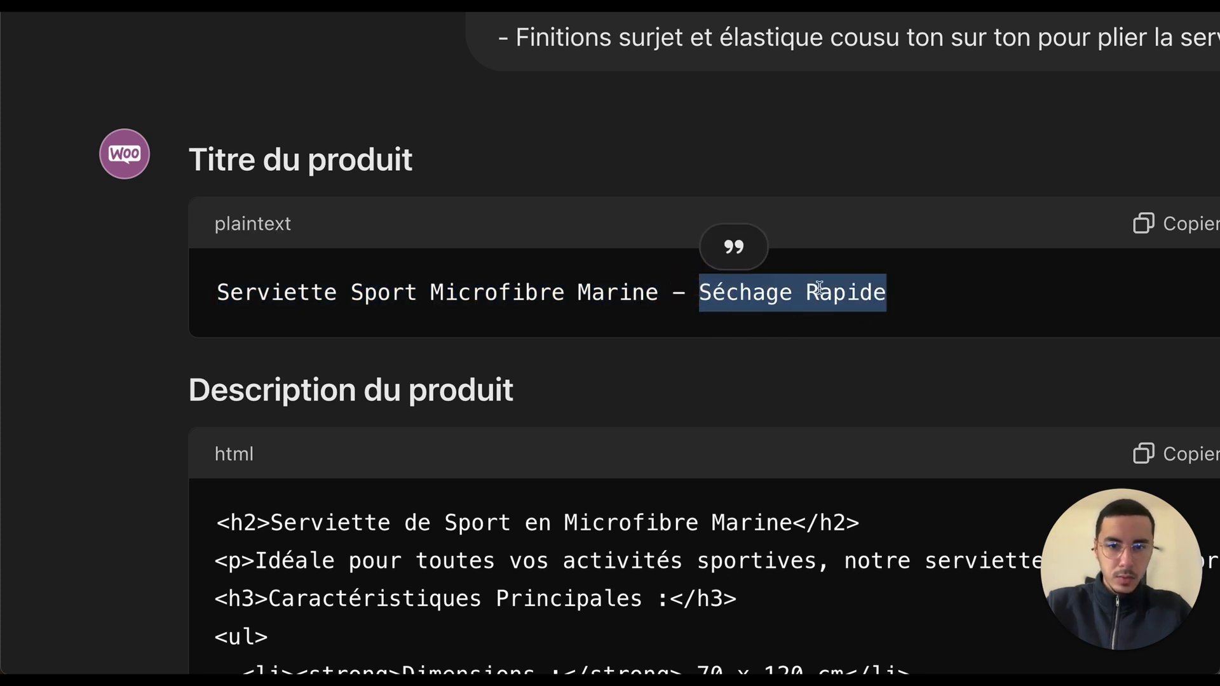
left_click_drag(228, 289, 890, 294)
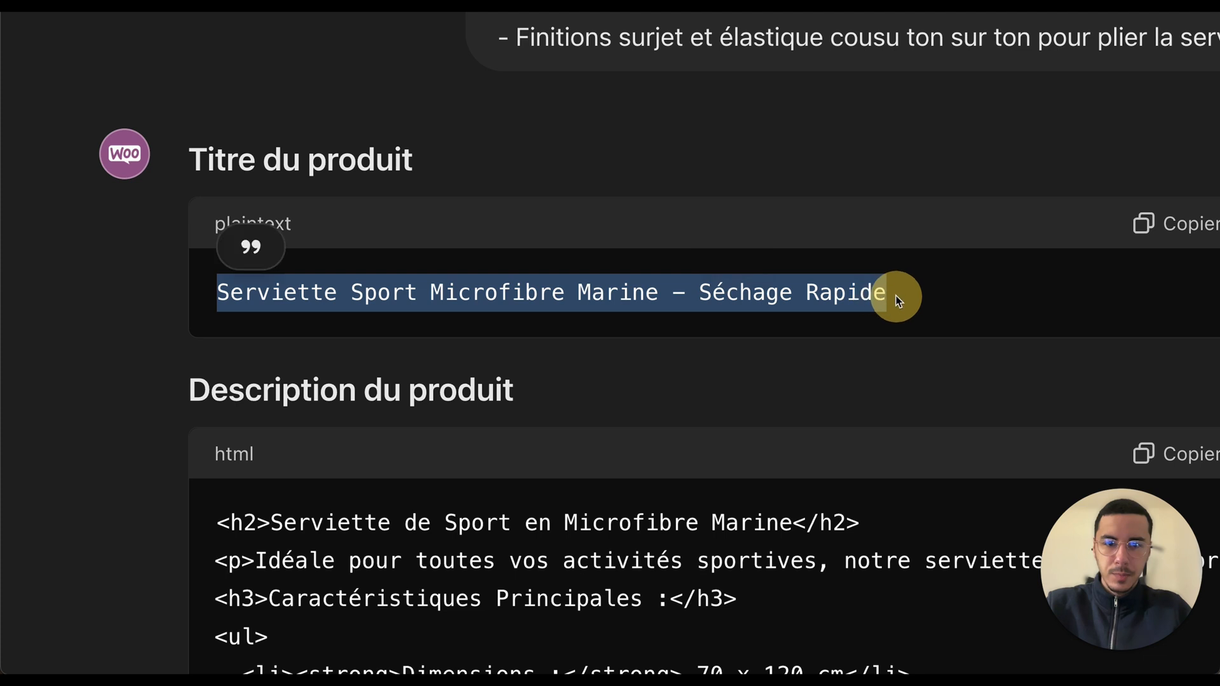
left_click(896, 298)
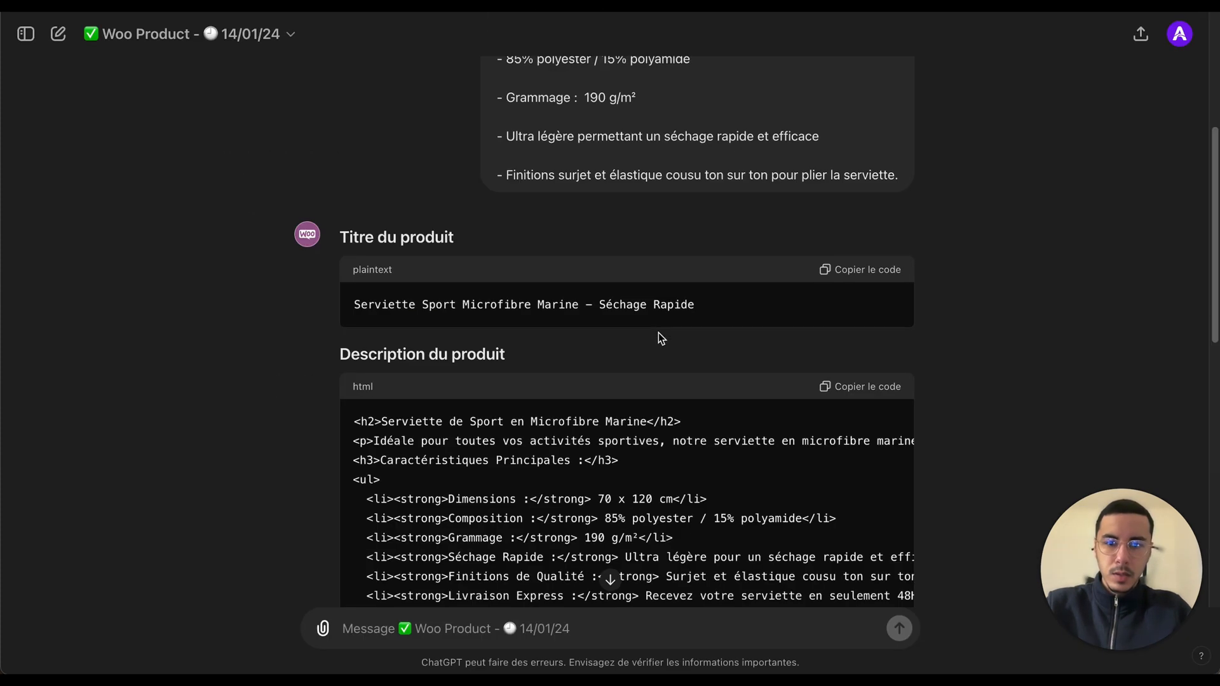
Step: Examine the generated description section and the product title again
scroll(664, 338, "down", 5)
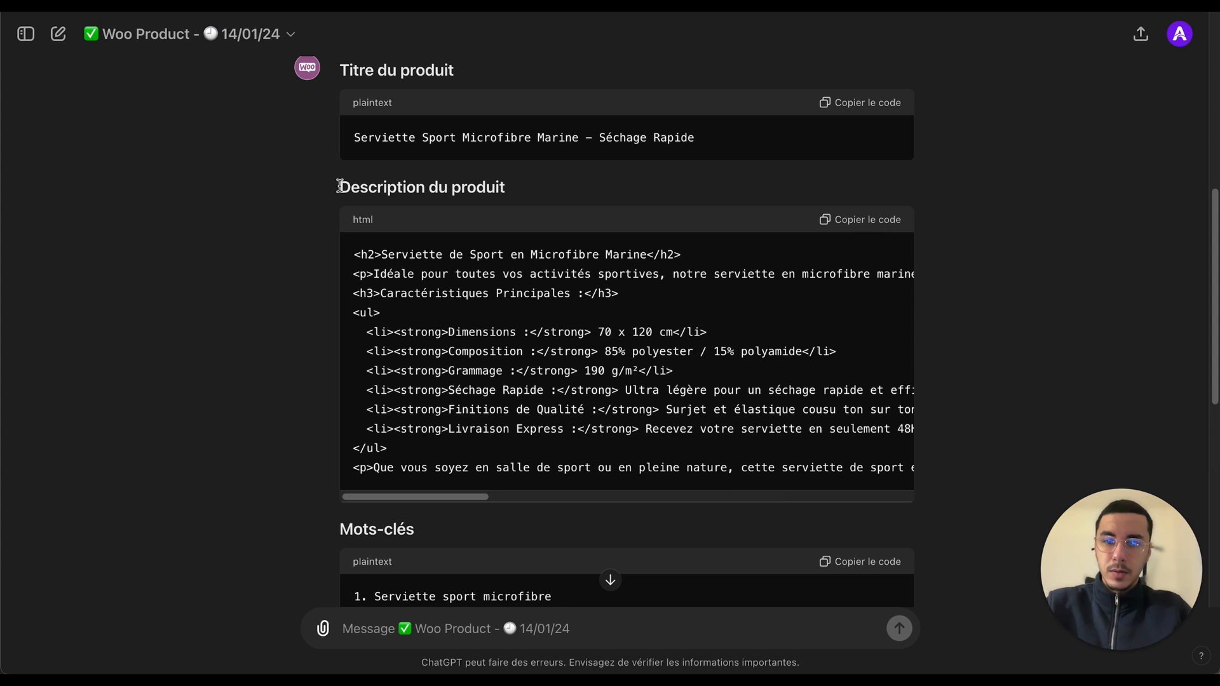
left_click_drag(340, 186, 536, 230)
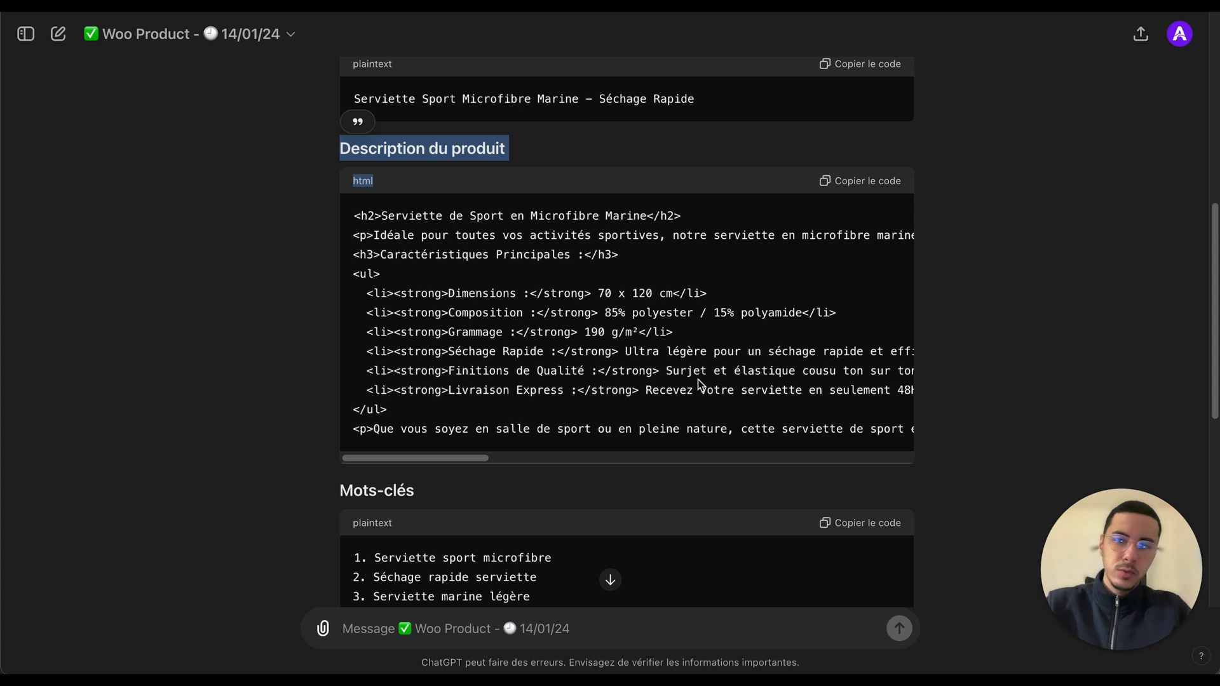
left_click(1098, 287)
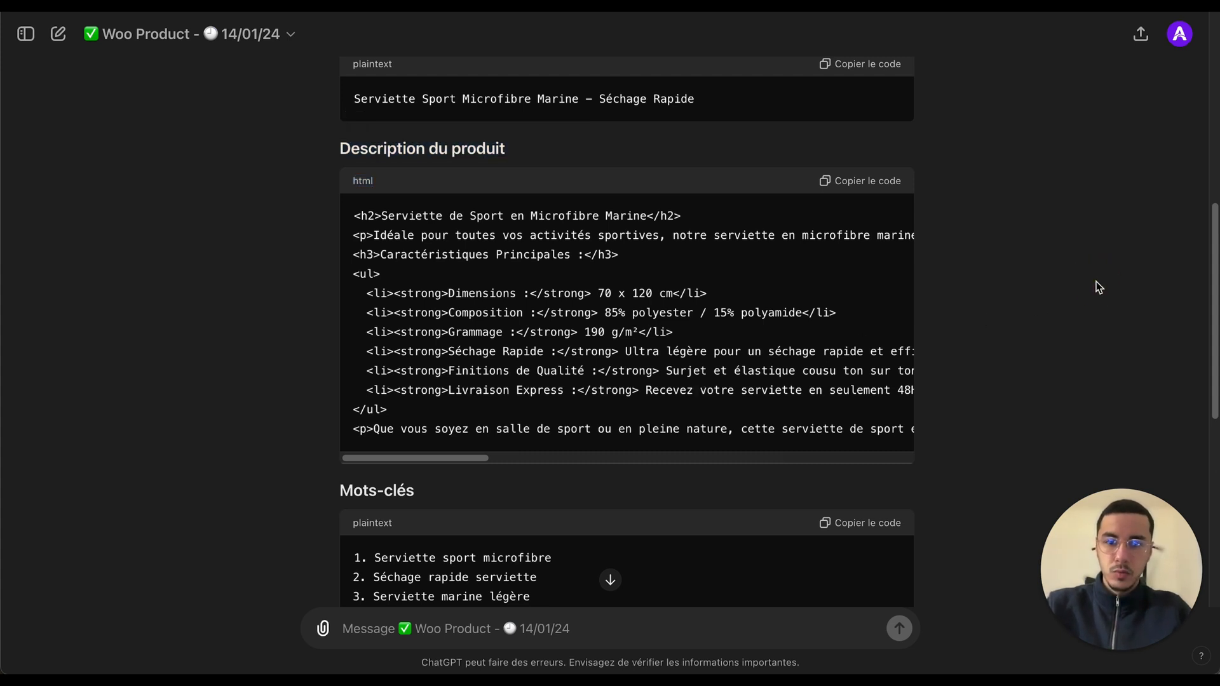
scroll(1097, 288, "down", 2)
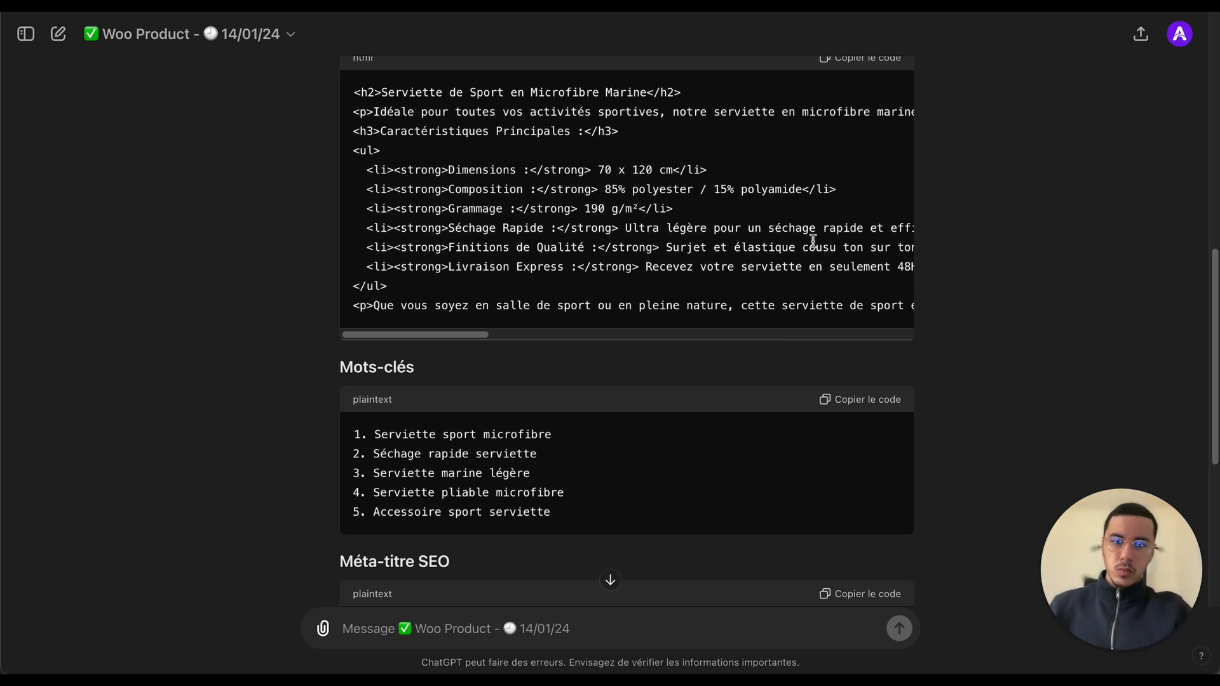
scroll(814, 240, "up", 5)
left_click(851, 263)
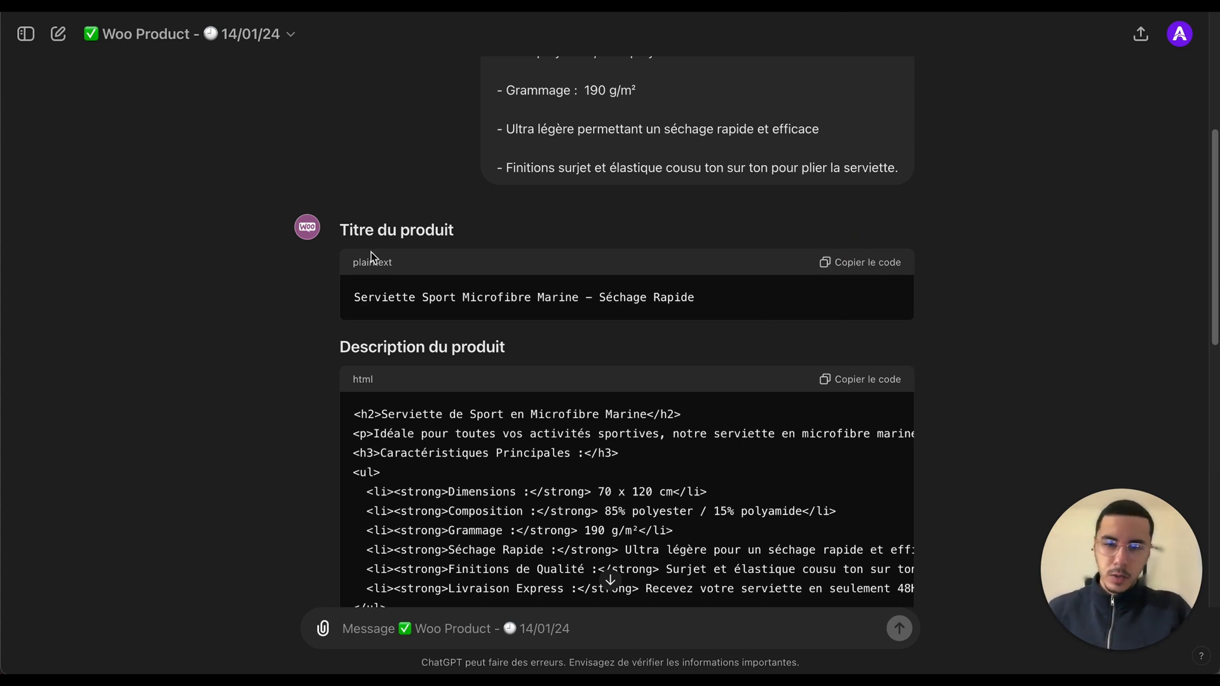
left_click_drag(349, 297, 653, 299)
triple_click(672, 297)
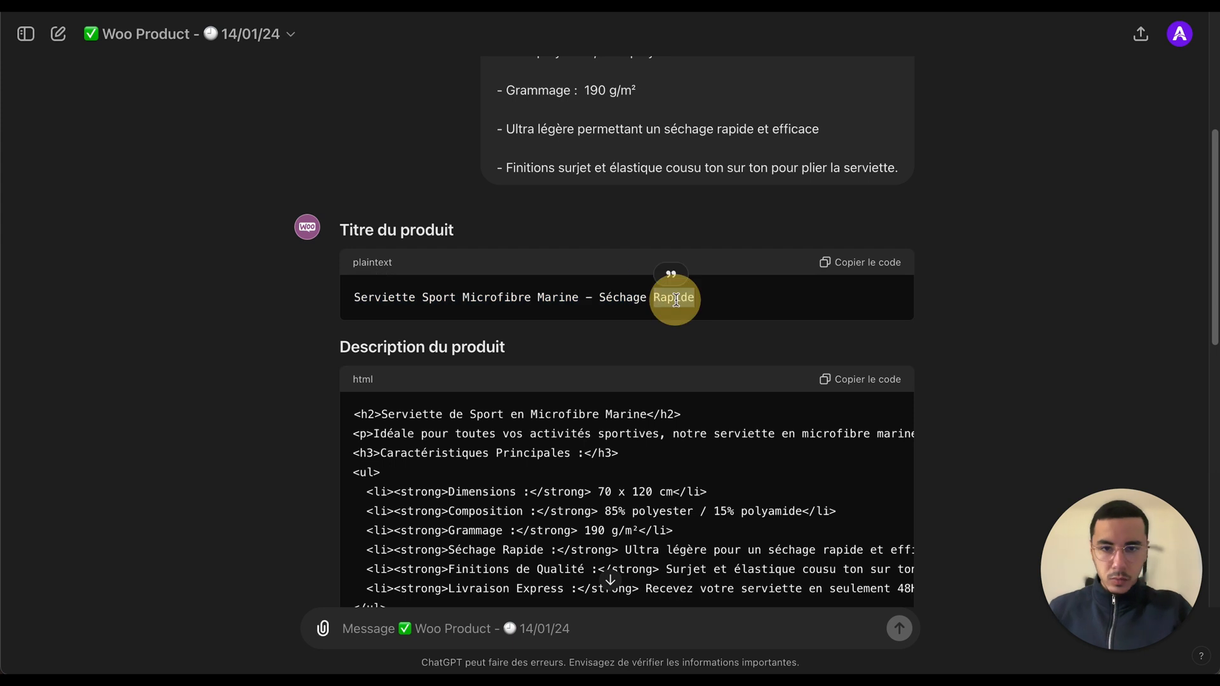
triple_click(634, 298)
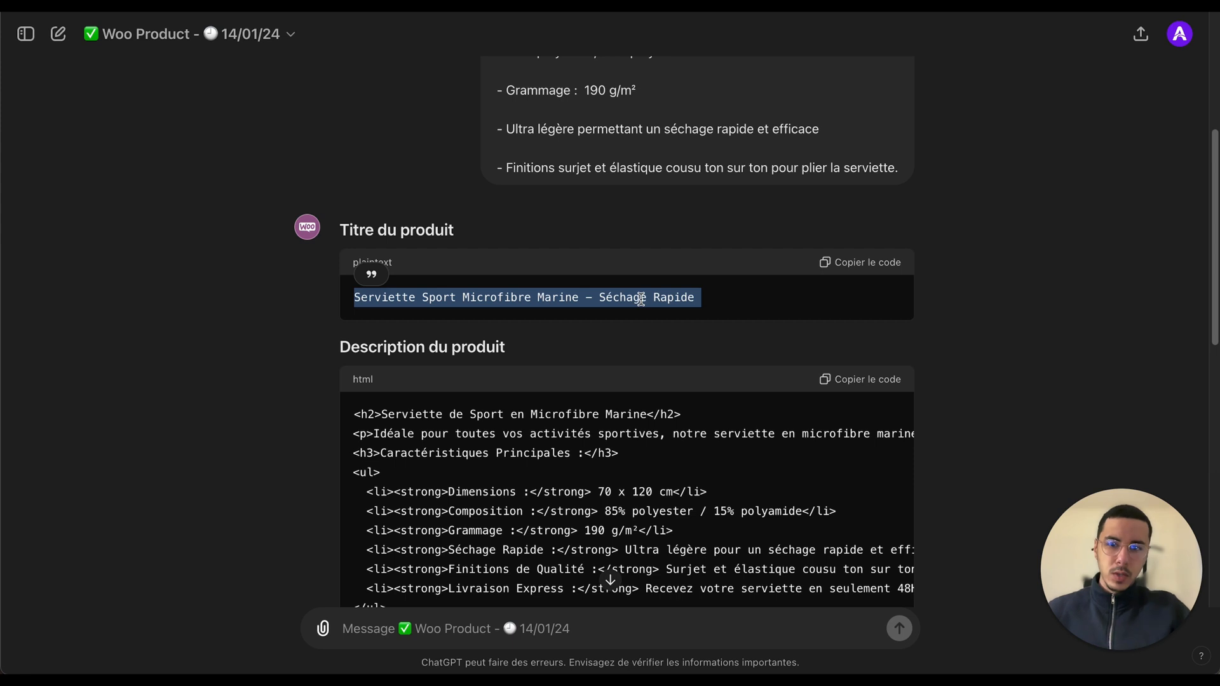
left_click(568, 298)
Step: Copy the generated product title and then the HTML product description code
scroll(567, 299, "up", 5)
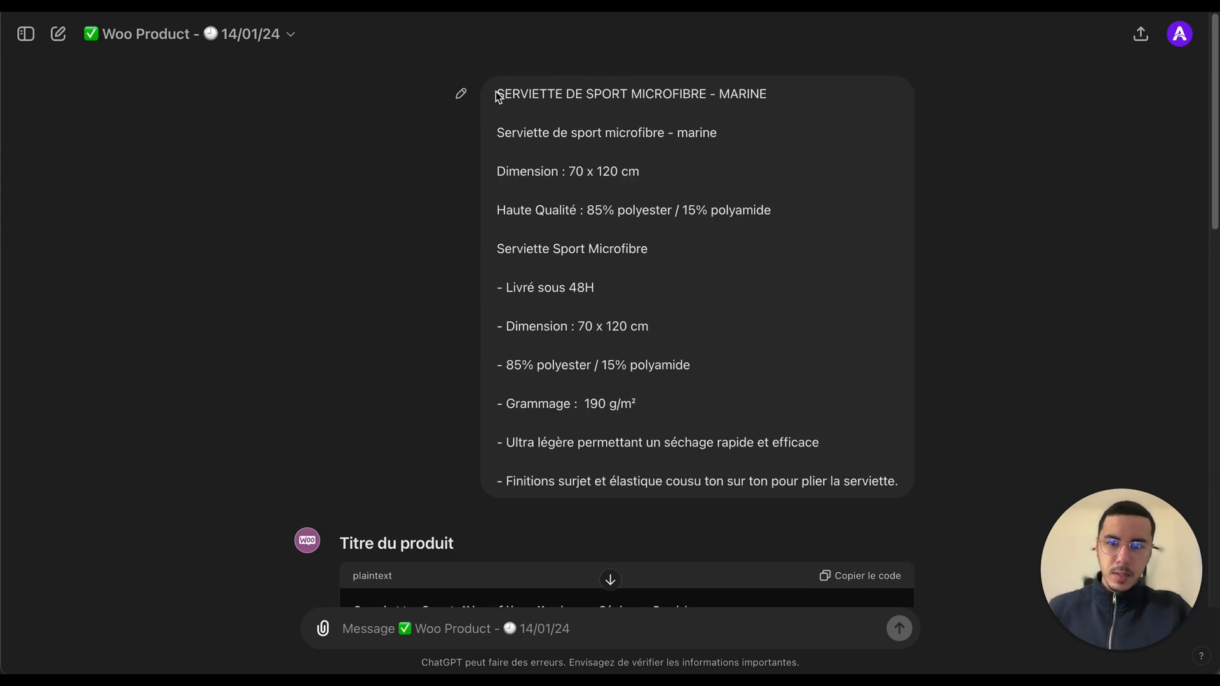
scroll(444, 332, "down", 9)
scroll(828, 193, "up", 3)
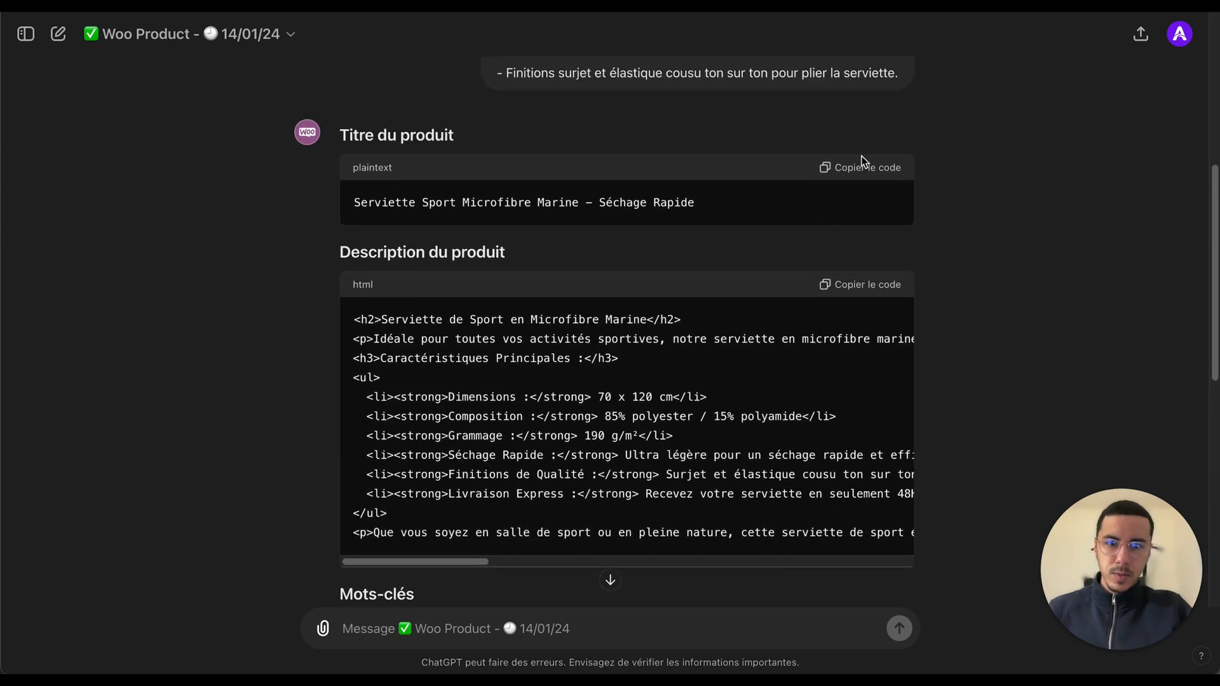
left_click(863, 164)
left_click(850, 286)
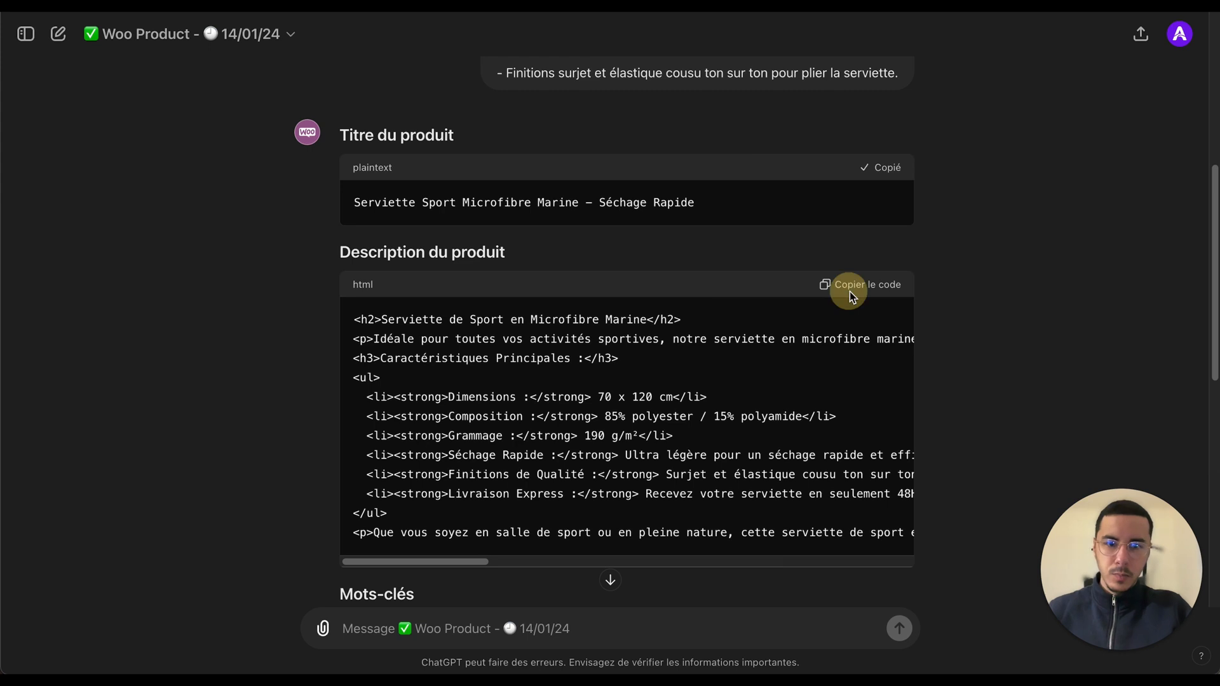
Step: Examine the generated HTML product description line by line, scrolling across its long paragraph text
scroll(623, 356, "down", 6)
scroll(626, 400, "up", 6)
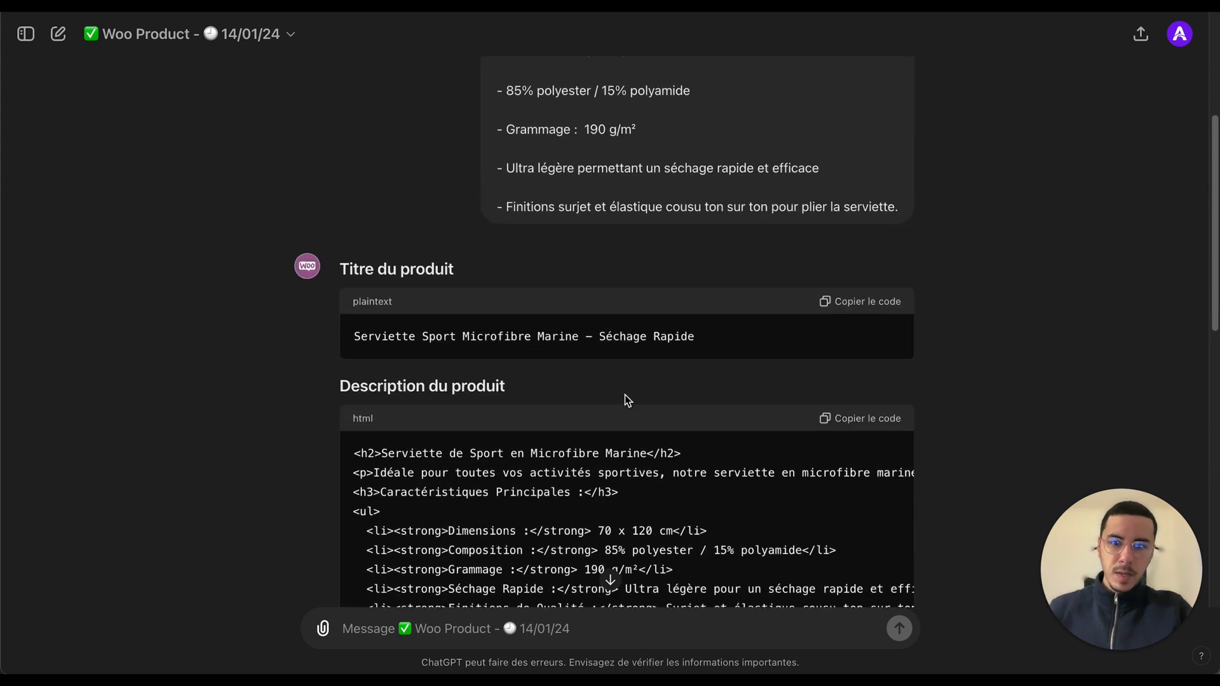
left_click_drag(342, 188, 594, 363)
scroll(594, 363, "down", 6)
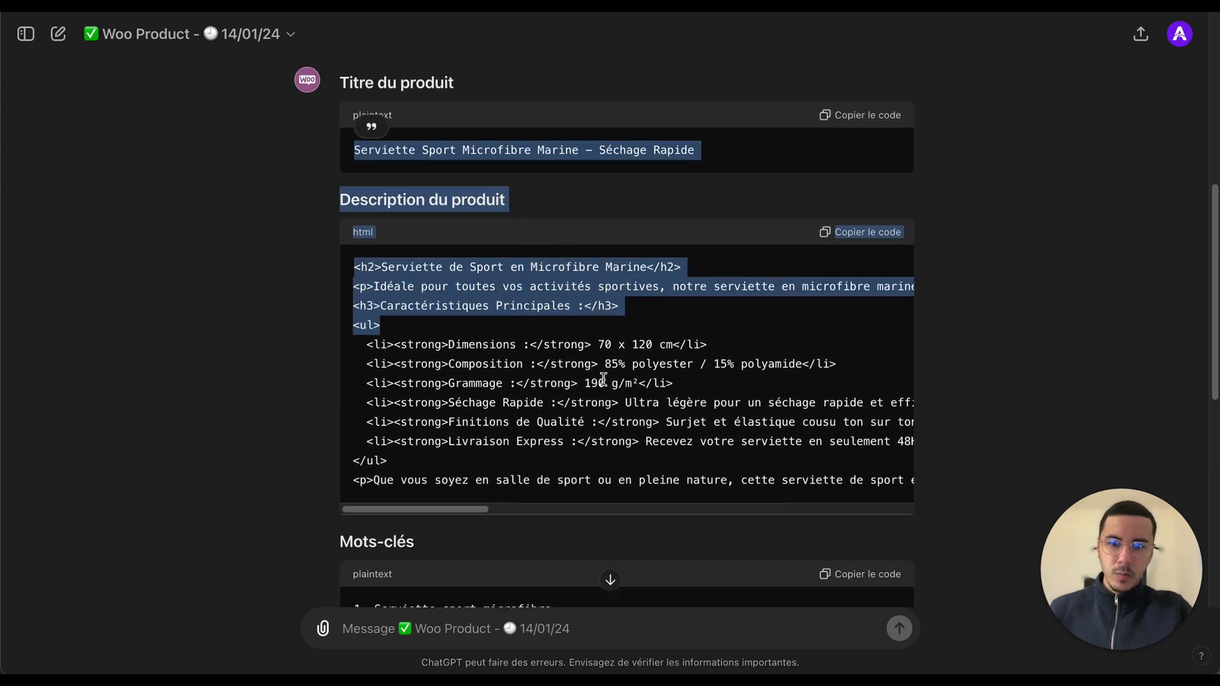
left_click(978, 292)
scroll(979, 295, "down", 4)
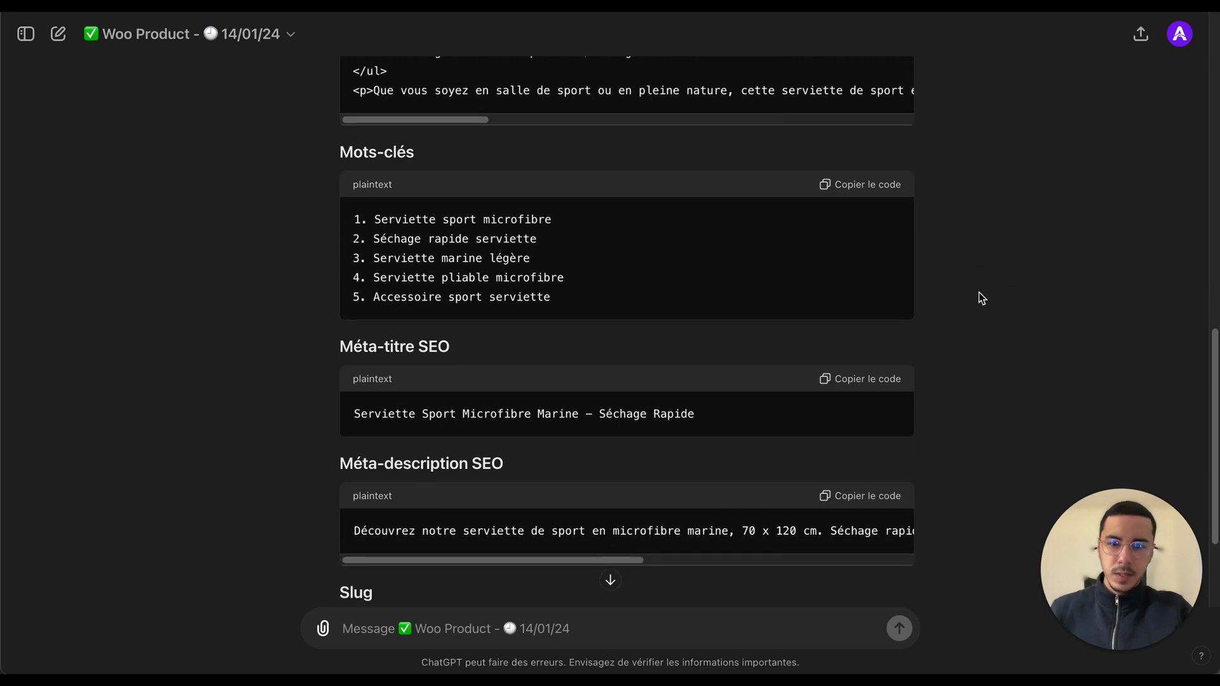
scroll(982, 298, "up", 8)
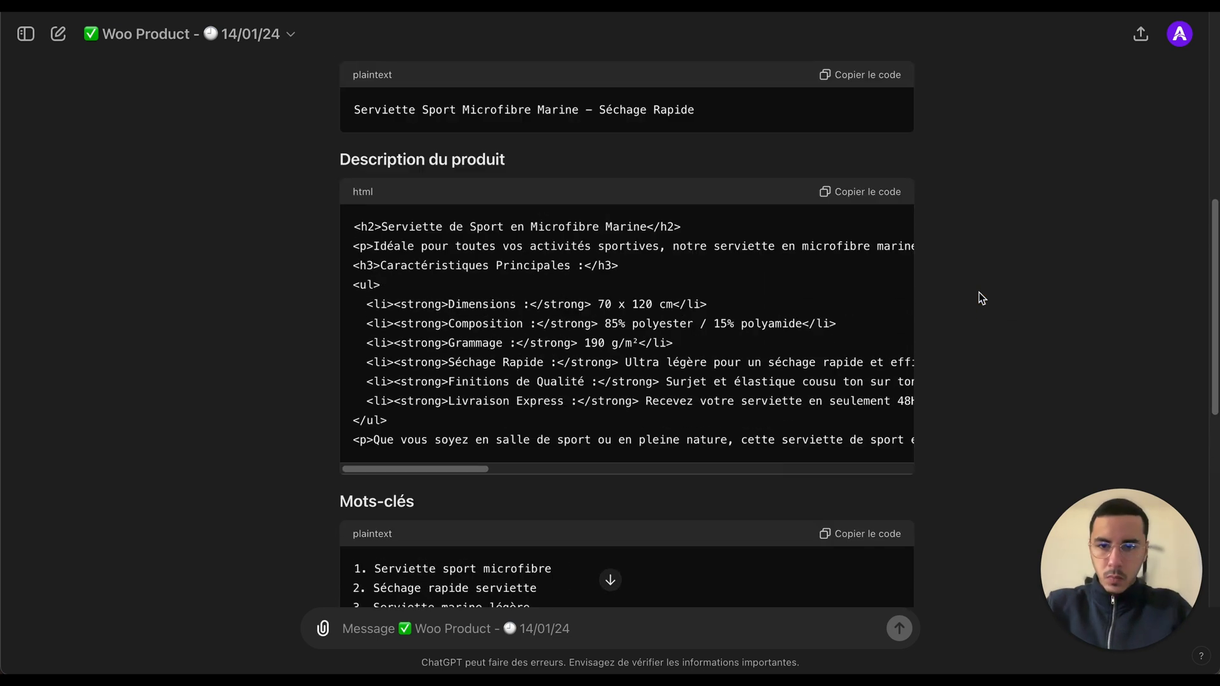
triple_click(545, 111)
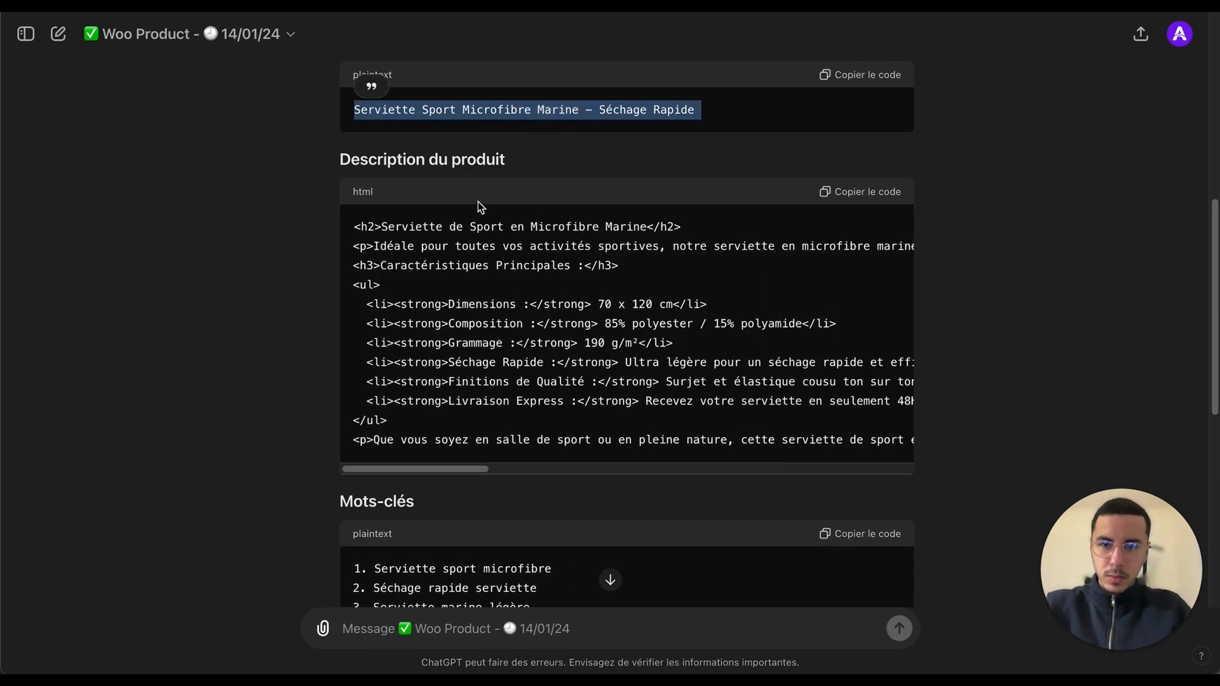
left_click_drag(382, 227, 741, 455)
left_click(631, 428)
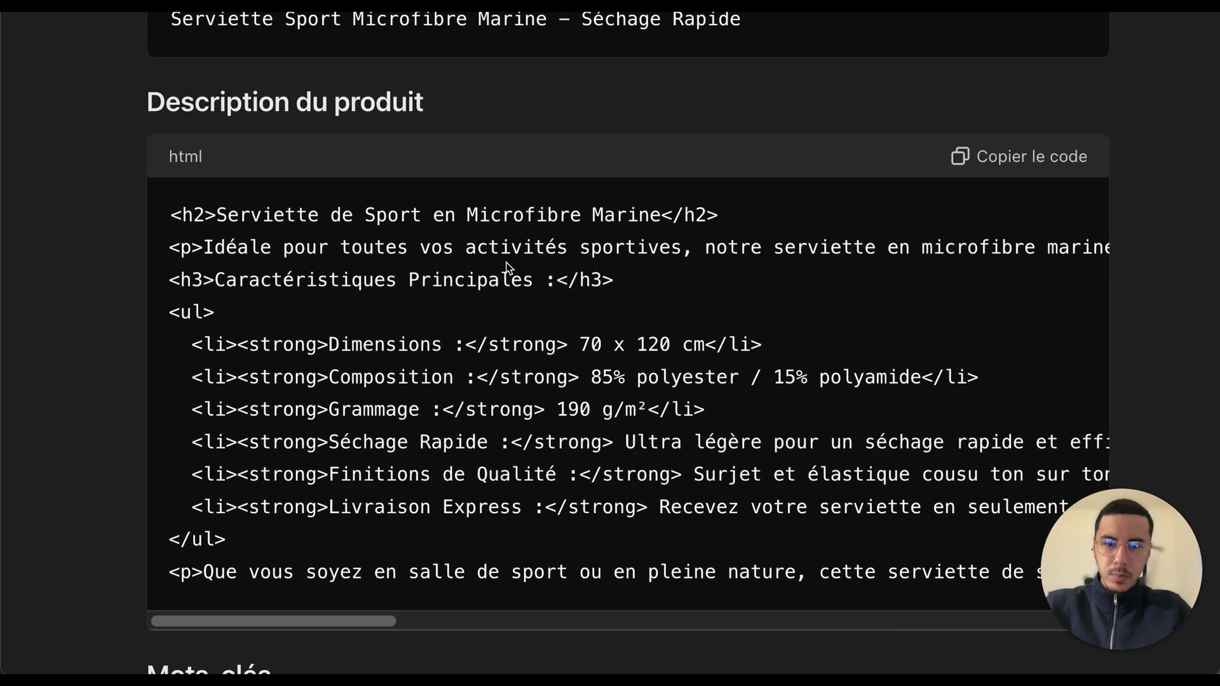
scroll(771, 274, "right", 10)
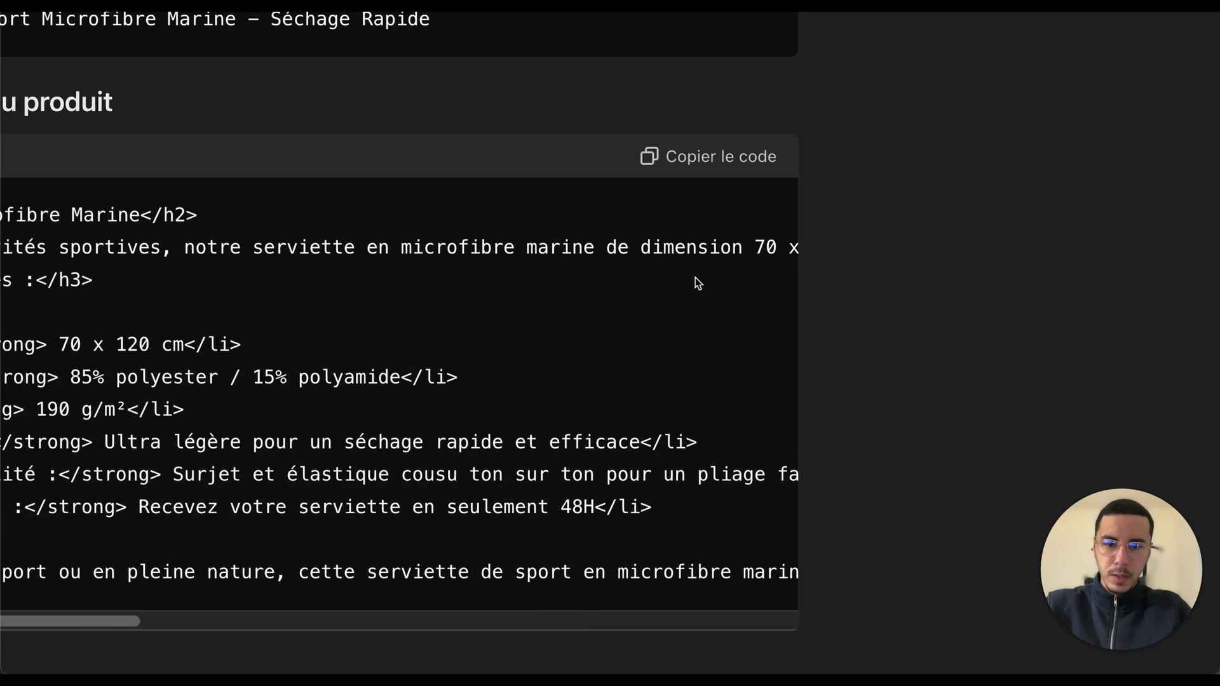
scroll(698, 283, "left", 1)
left_click_drag(171, 247, 264, 243)
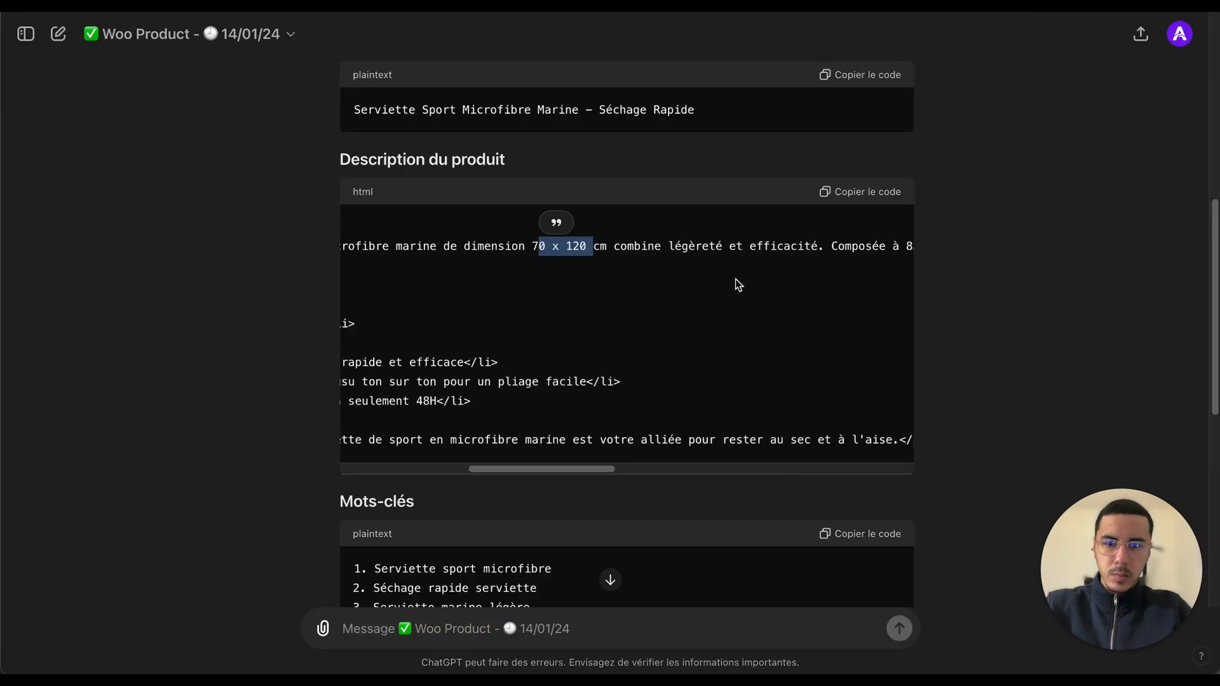
left_click(413, 310)
scroll(414, 311, "left", 5)
scroll(739, 285, "left", 4)
left_click(238, 324)
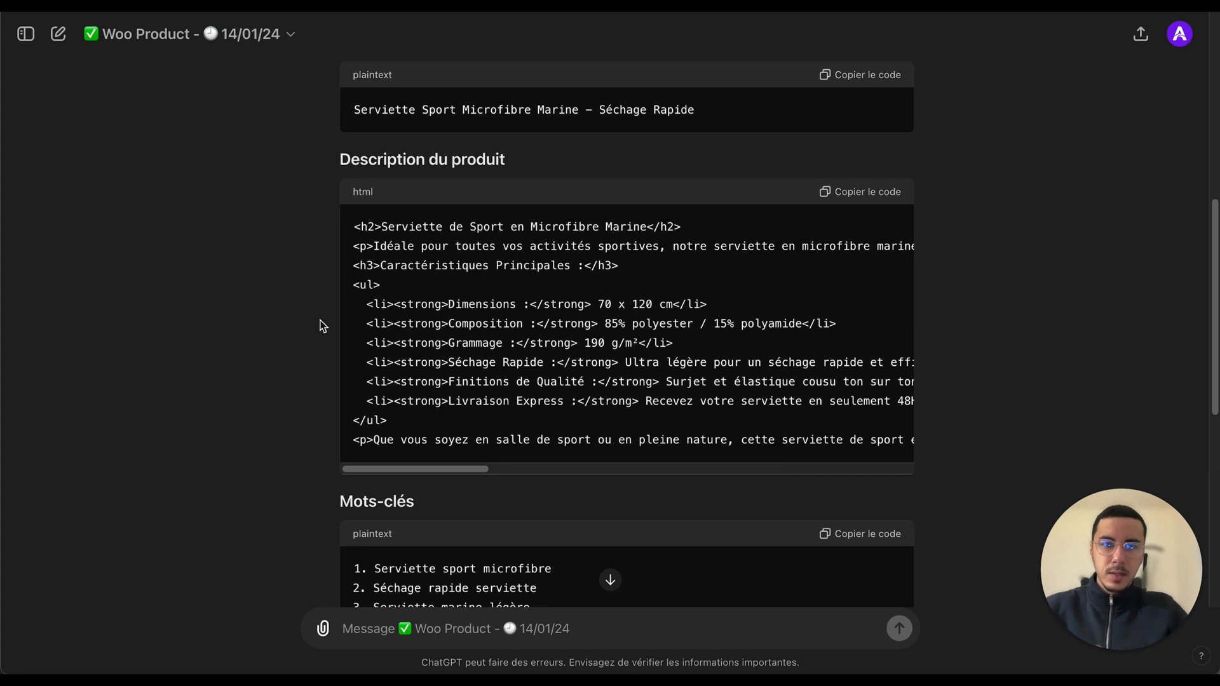
Step: Examine the generated keyword list
scroll(243, 371, "down", 6)
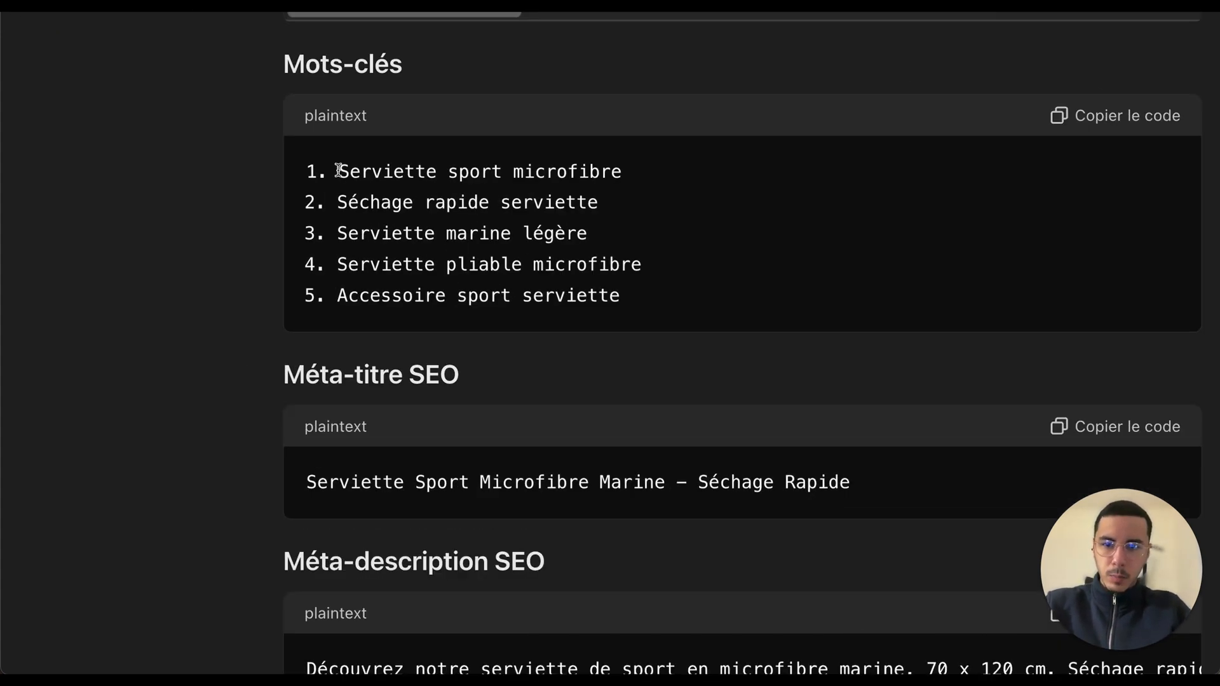
left_click_drag(338, 170, 677, 165)
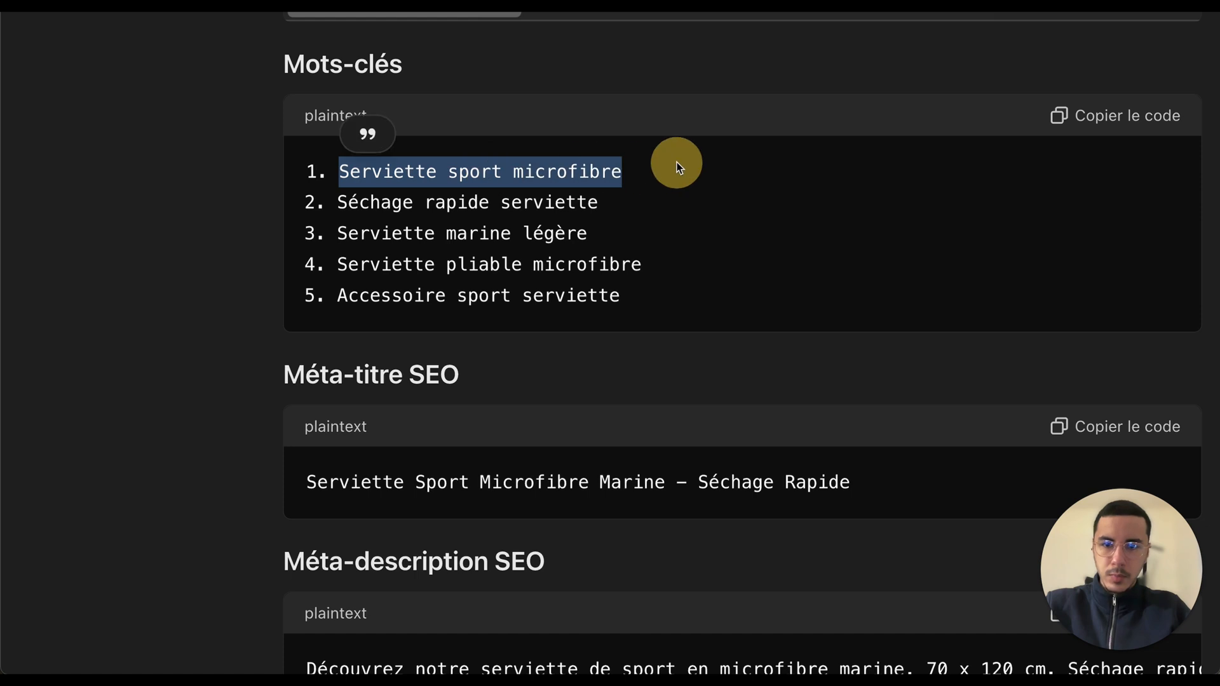
mouse_move(340, 200)
left_mouse_down()
mouse_move(612, 201)
mouse_move(261, 182)
mouse_move(340, 202)
left_mouse_up()
left_click(608, 199)
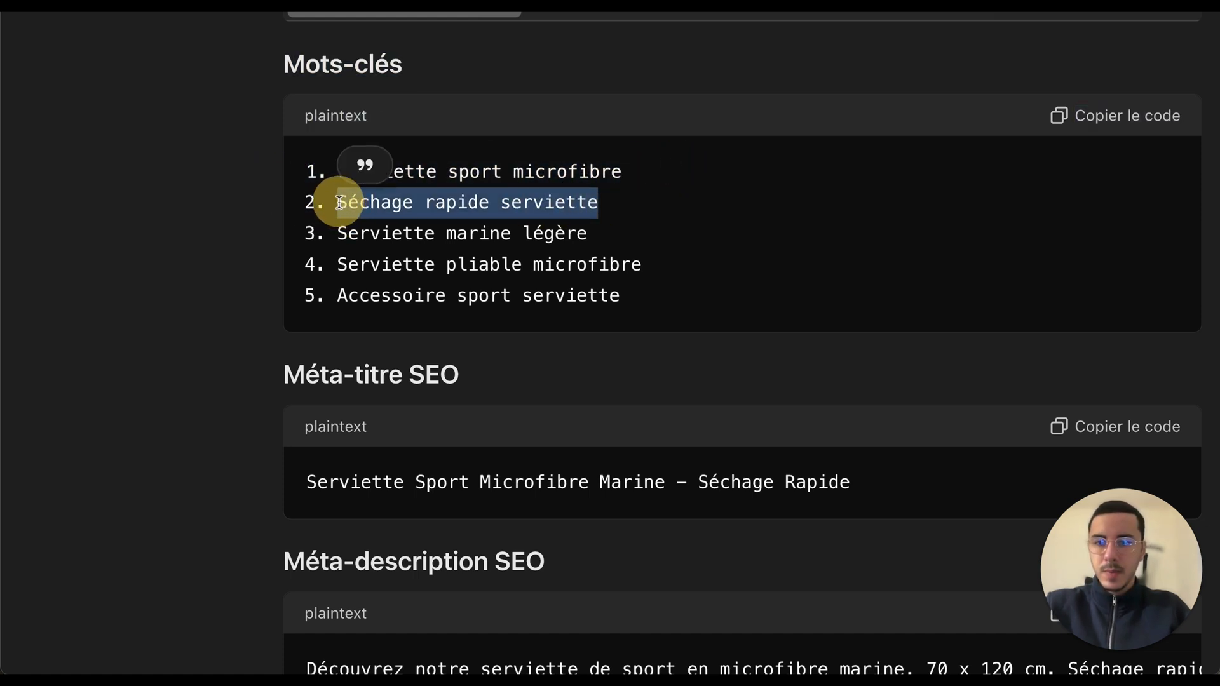
left_click(597, 205)
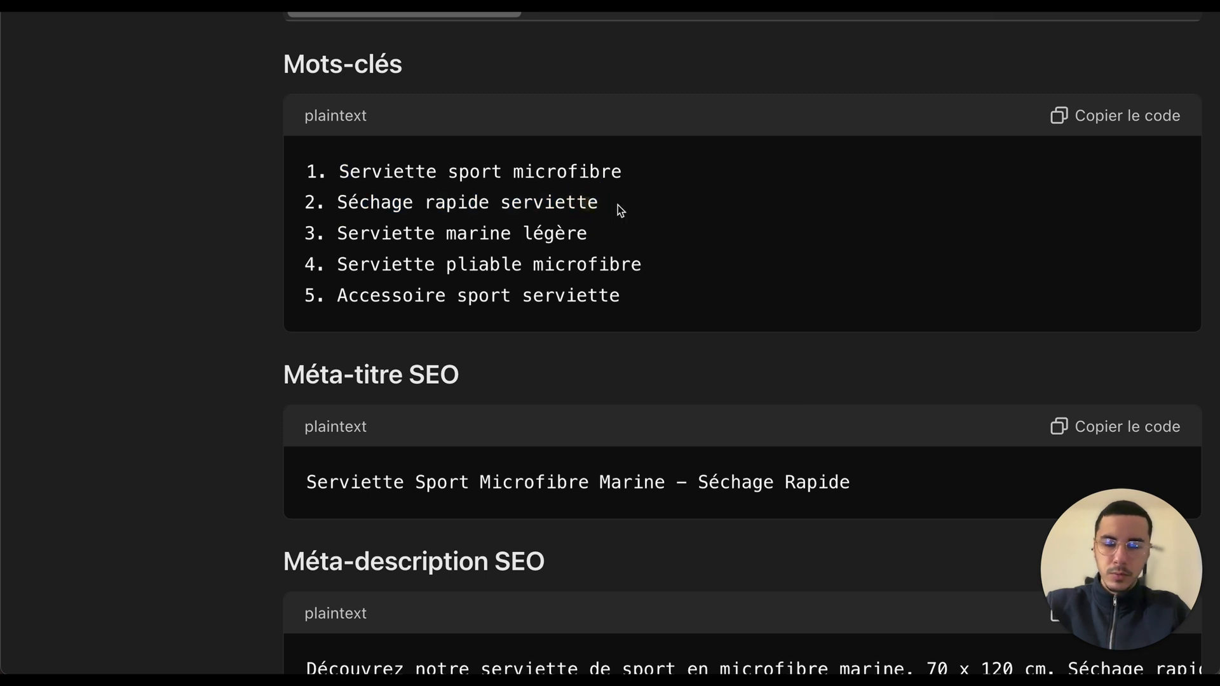
Step: Examine the generated keyword list and the SEO meta title by highlighting their entries
left_click_drag(618, 204, 604, 228)
left_click(428, 233)
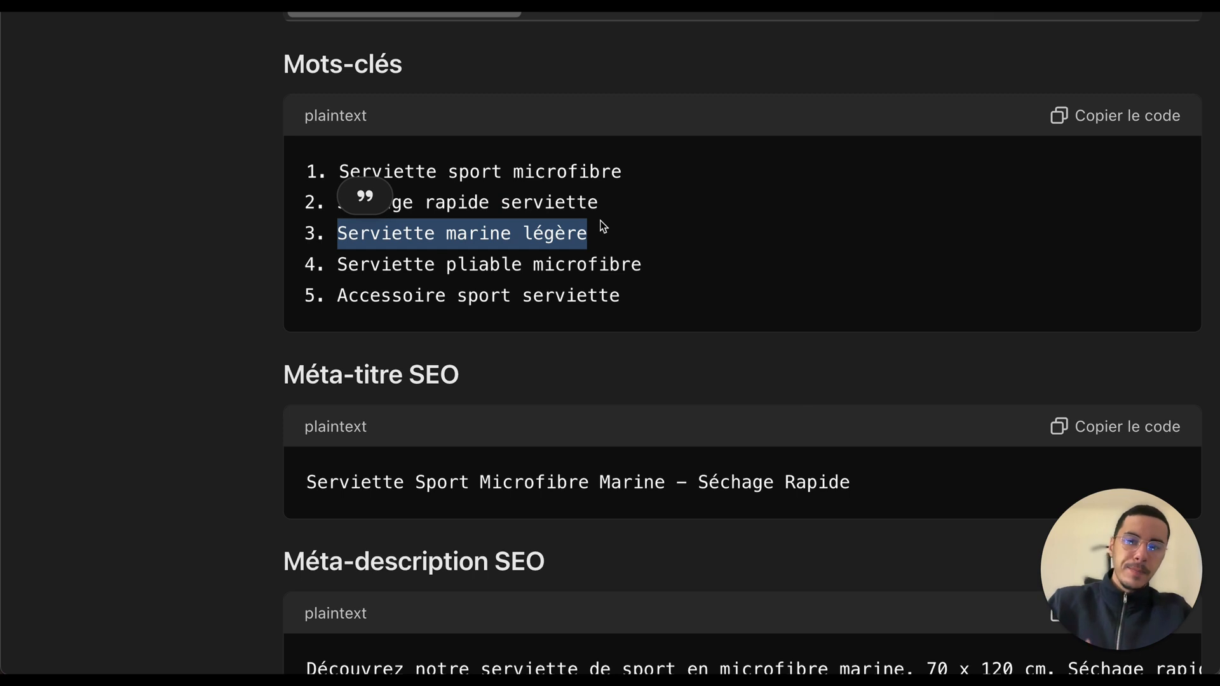
left_click_drag(649, 269, 340, 265)
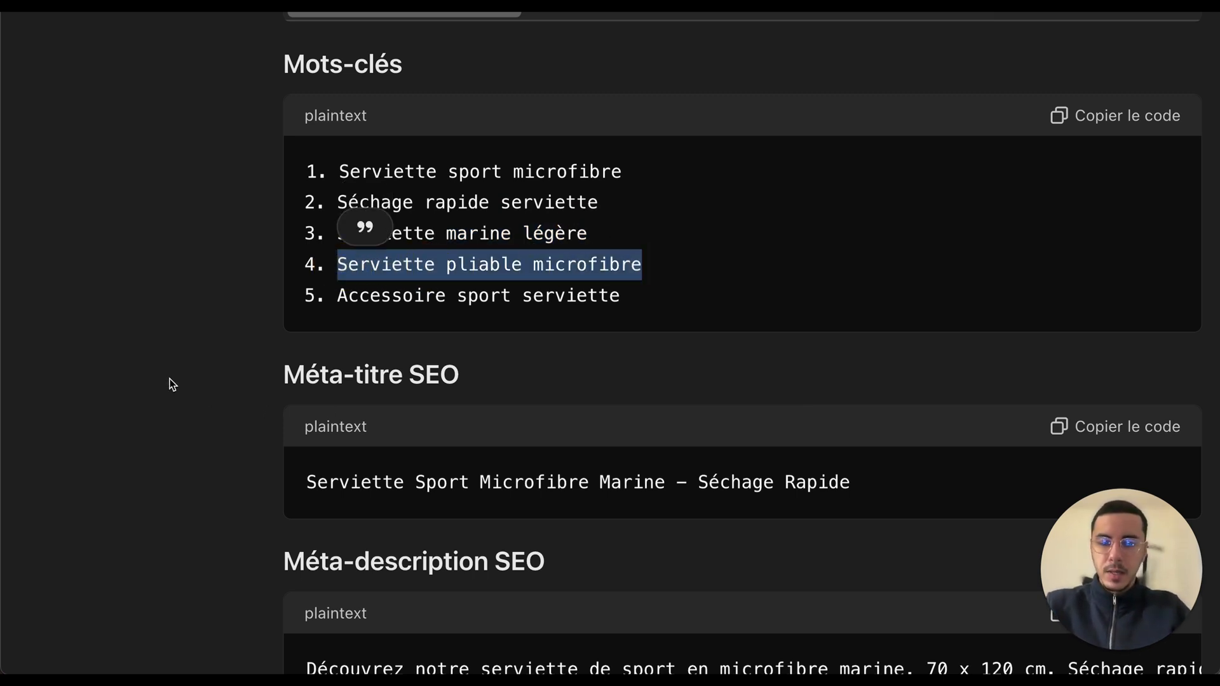
scroll(171, 383, "down", 3)
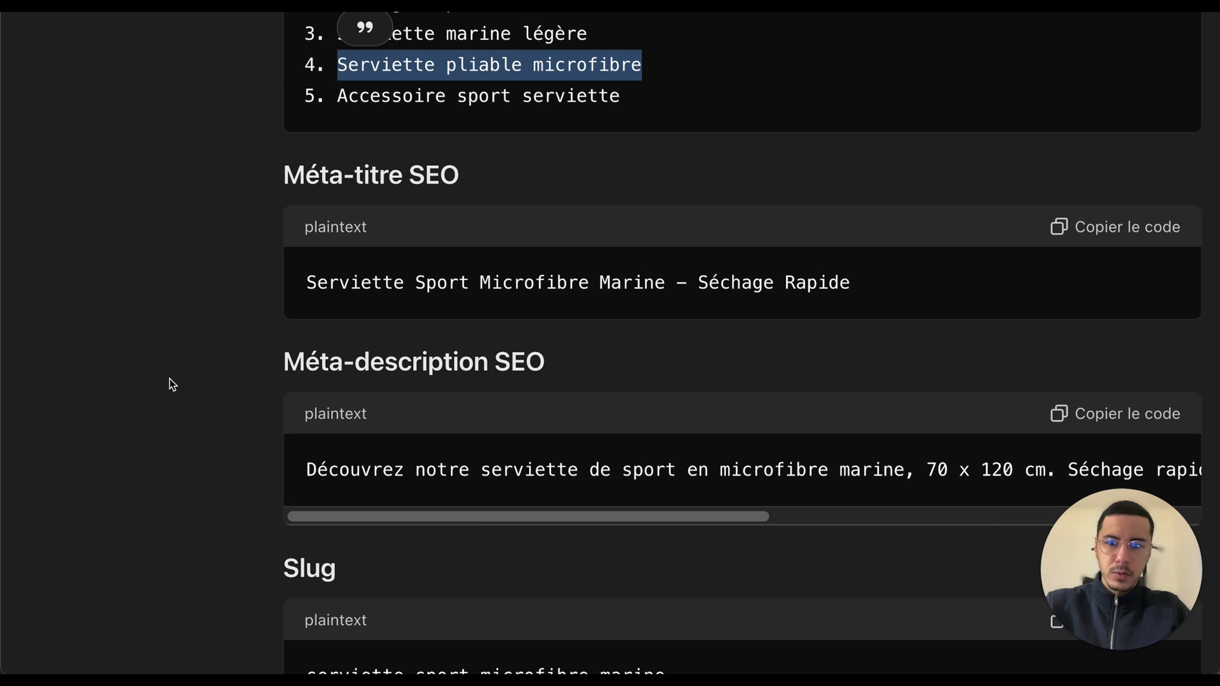
triple_click(319, 180)
triple_click(356, 279)
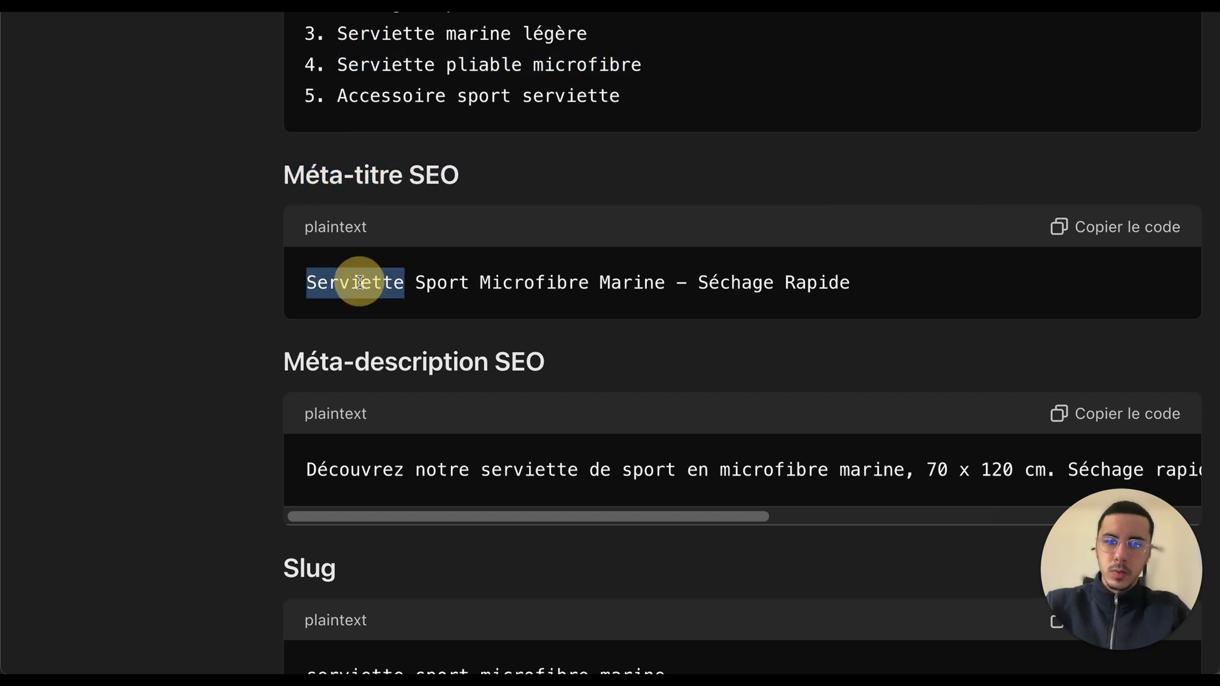
left_click(519, 280)
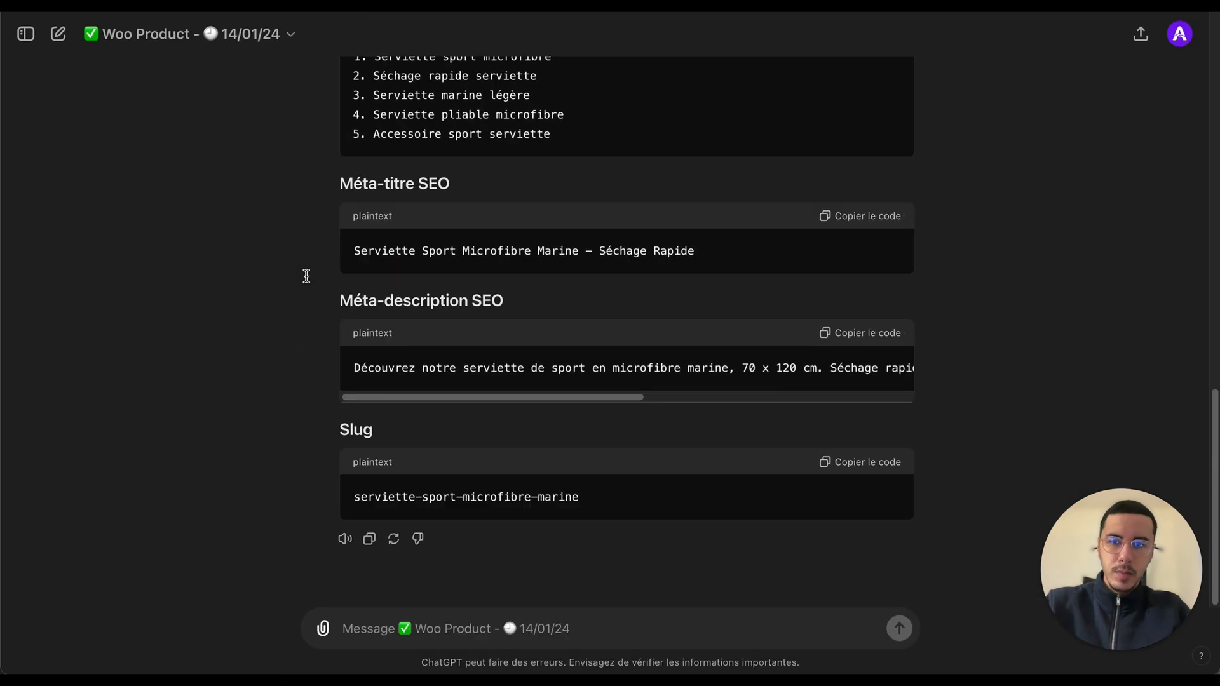
scroll(232, 324, "up", 15)
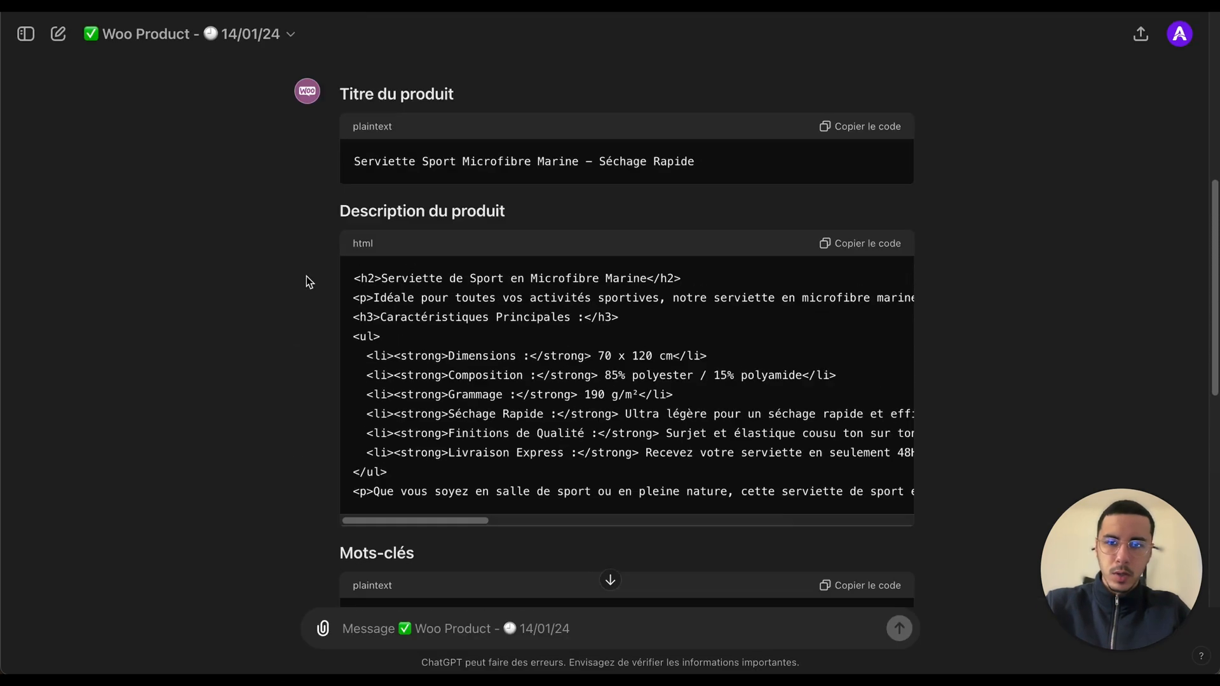
Step: Examine the SEO meta description by scrolling across its full text, then look over the generated slug
scroll(391, 324, "down", 10)
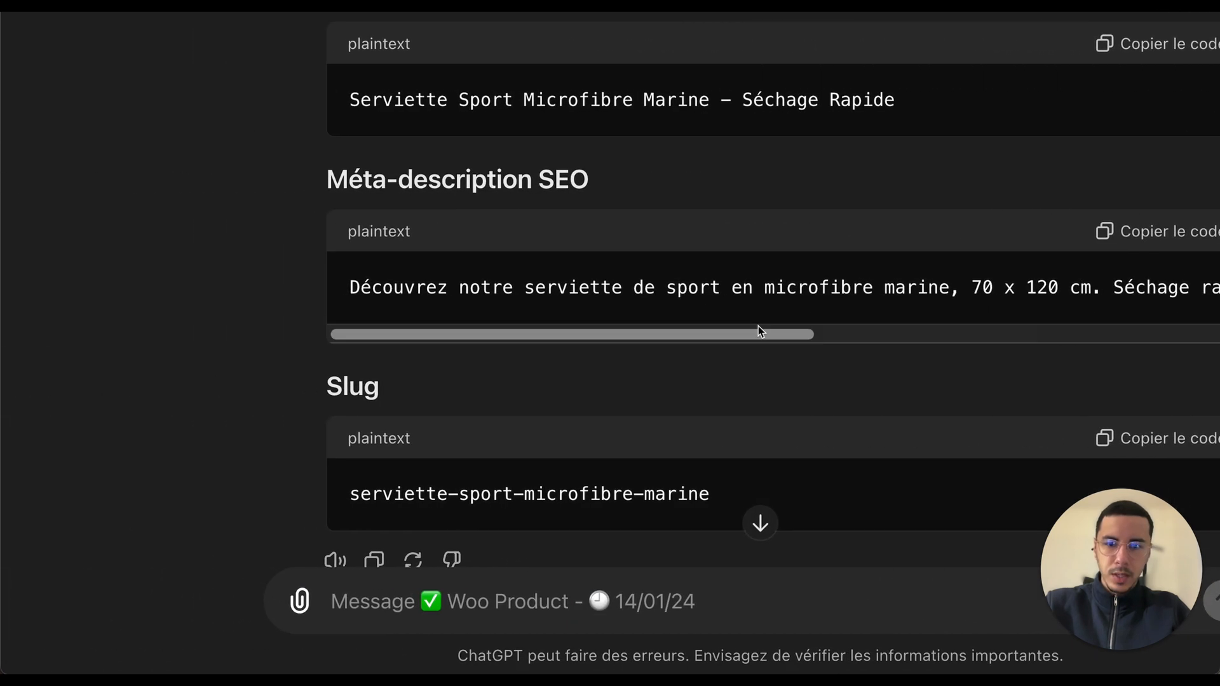
left_click(777, 335)
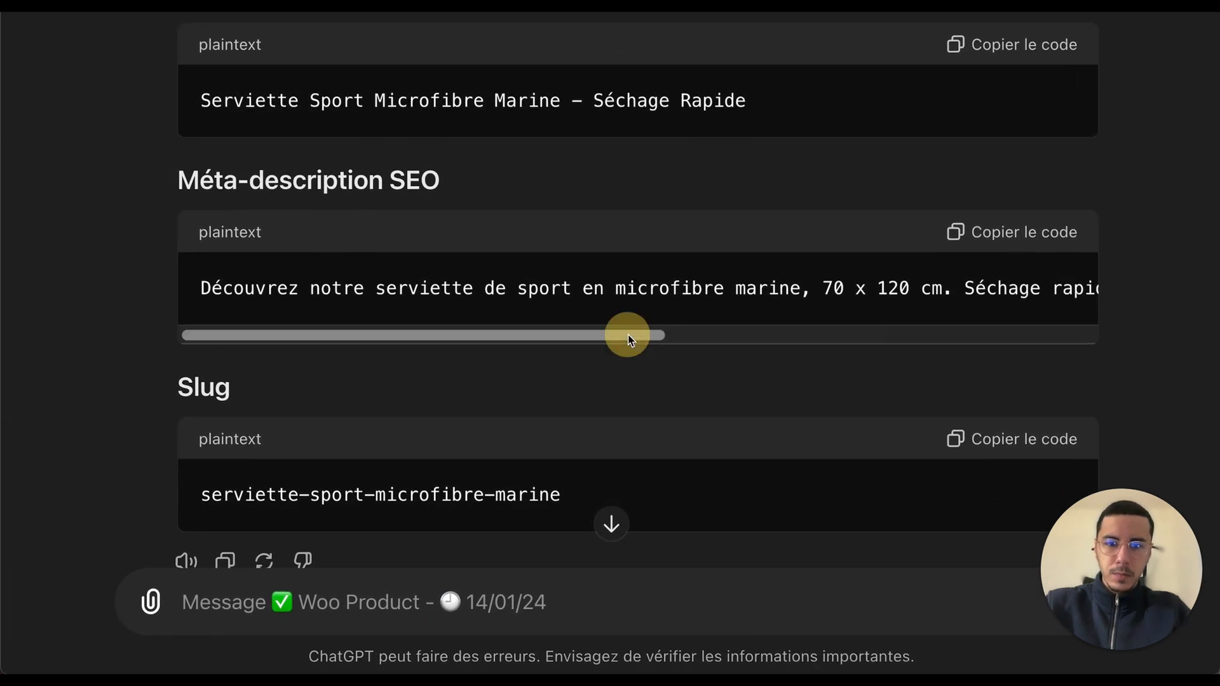
left_click_drag(628, 335, 969, 334)
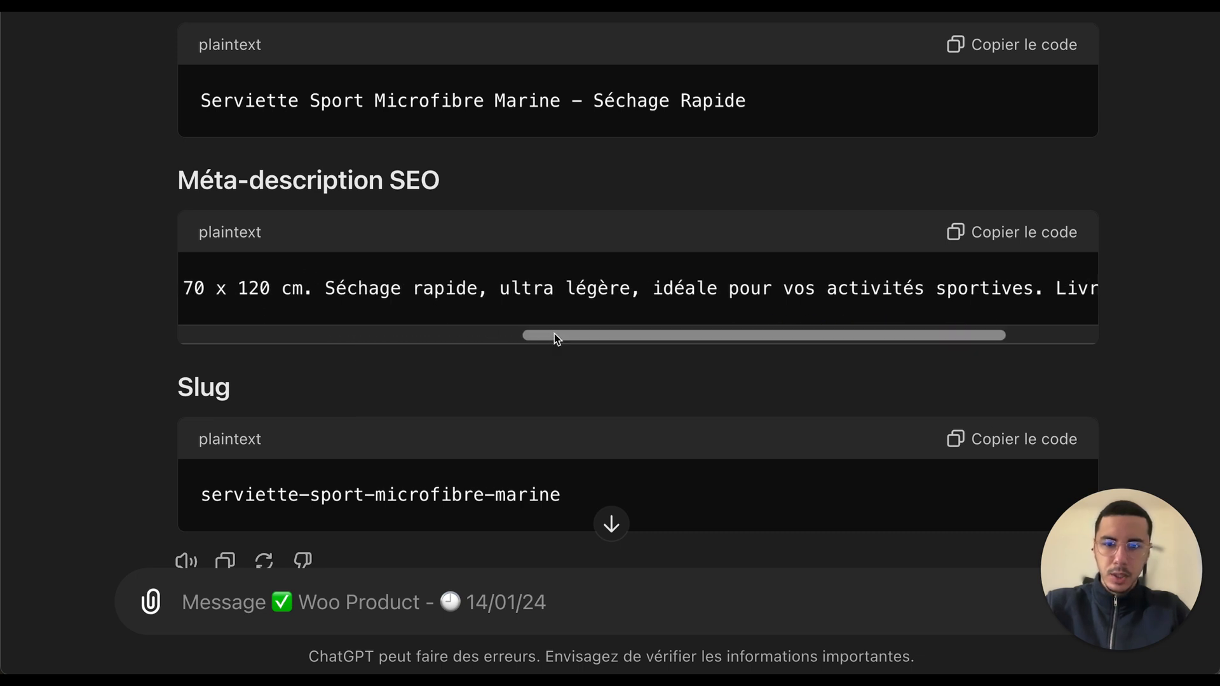
left_click_drag(554, 334, 701, 332)
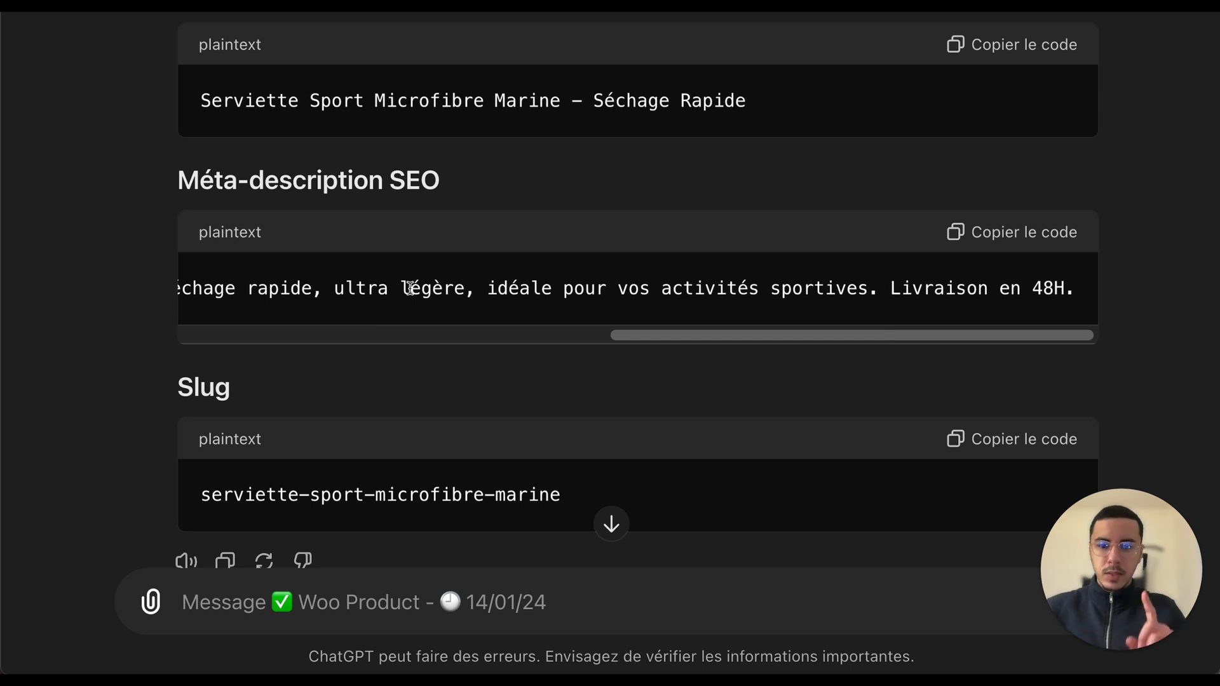
scroll(214, 364, "down", 3)
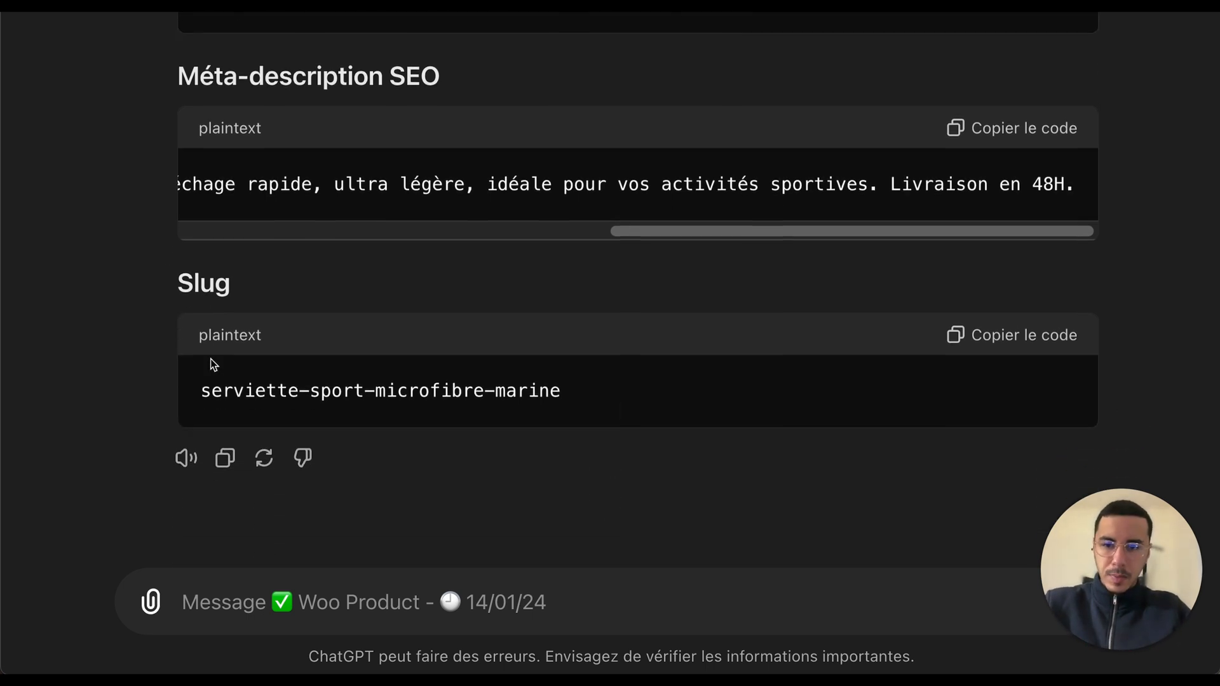
double_click(198, 286)
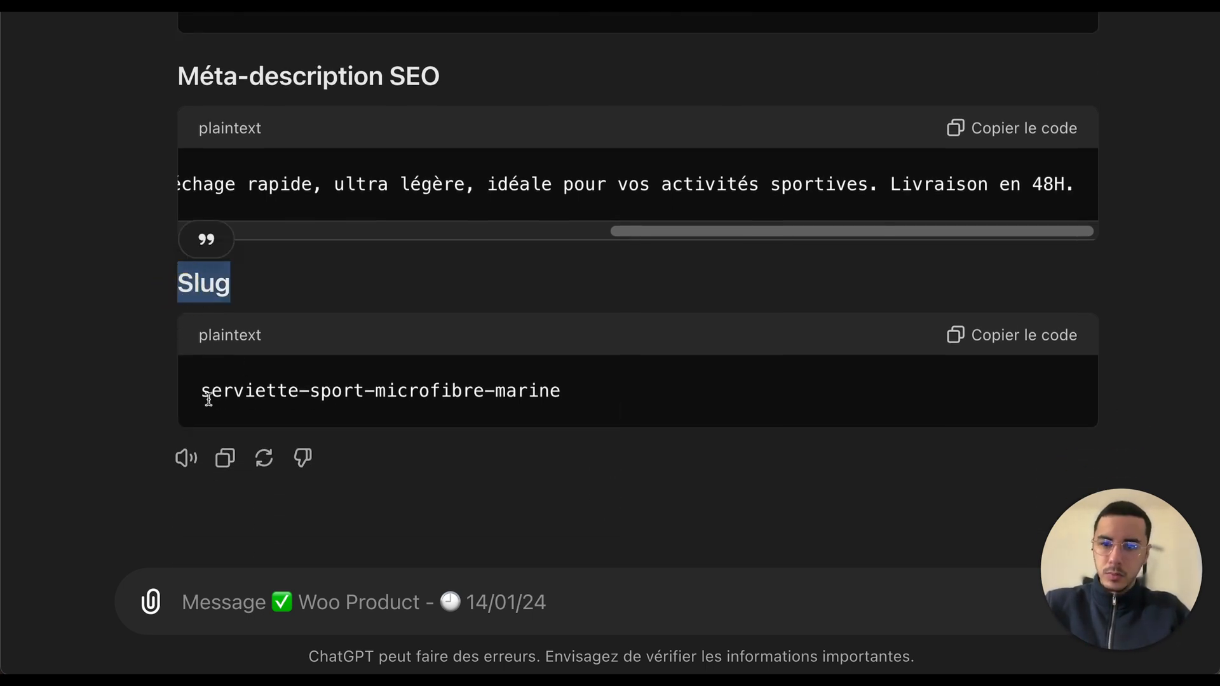
left_click_drag(198, 392, 582, 393)
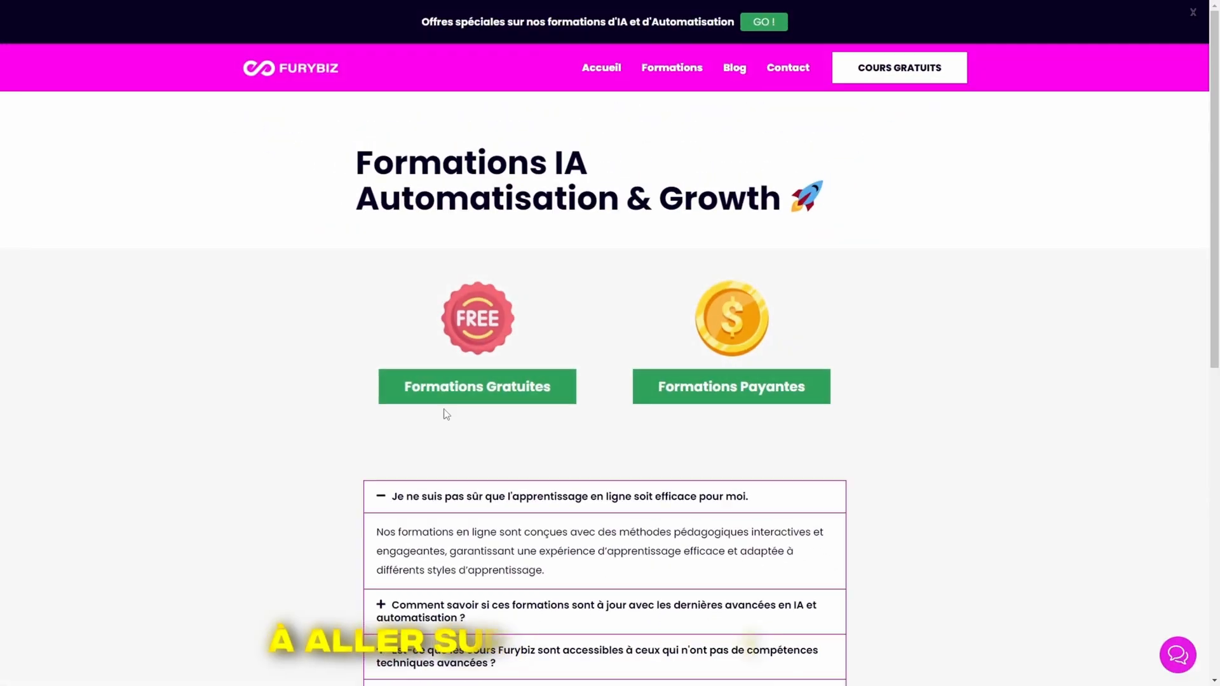
left_click(444, 397)
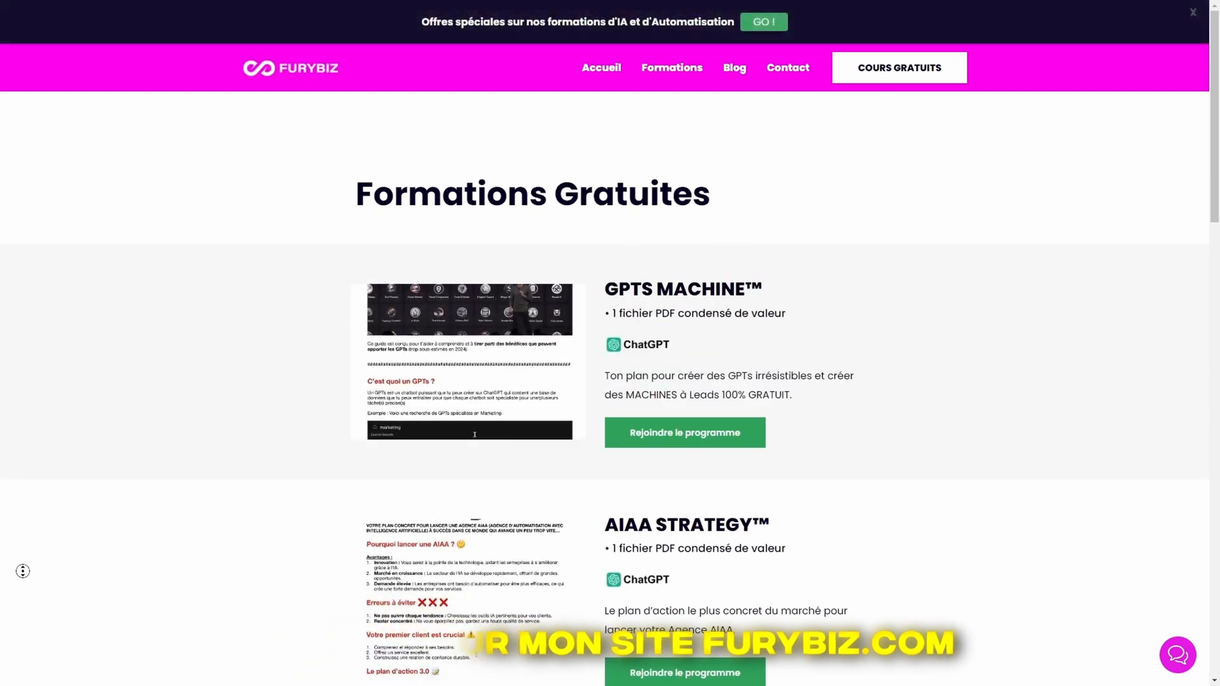
scroll(21, 571, "down", 4)
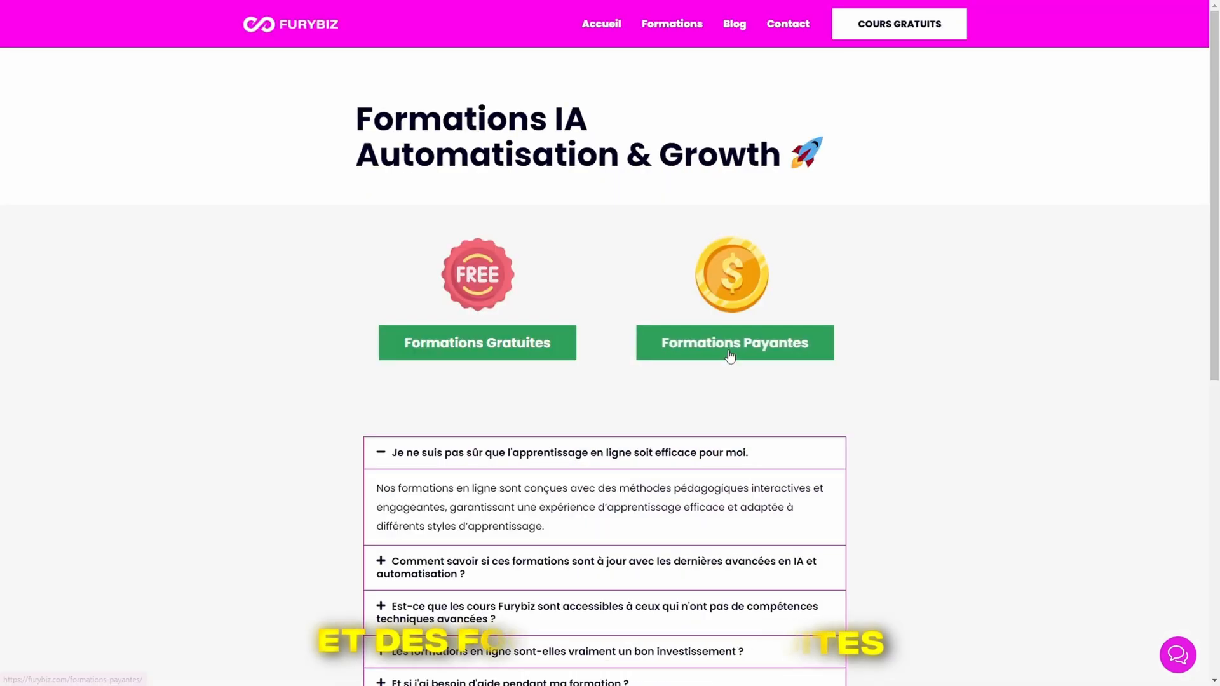
left_click(731, 341)
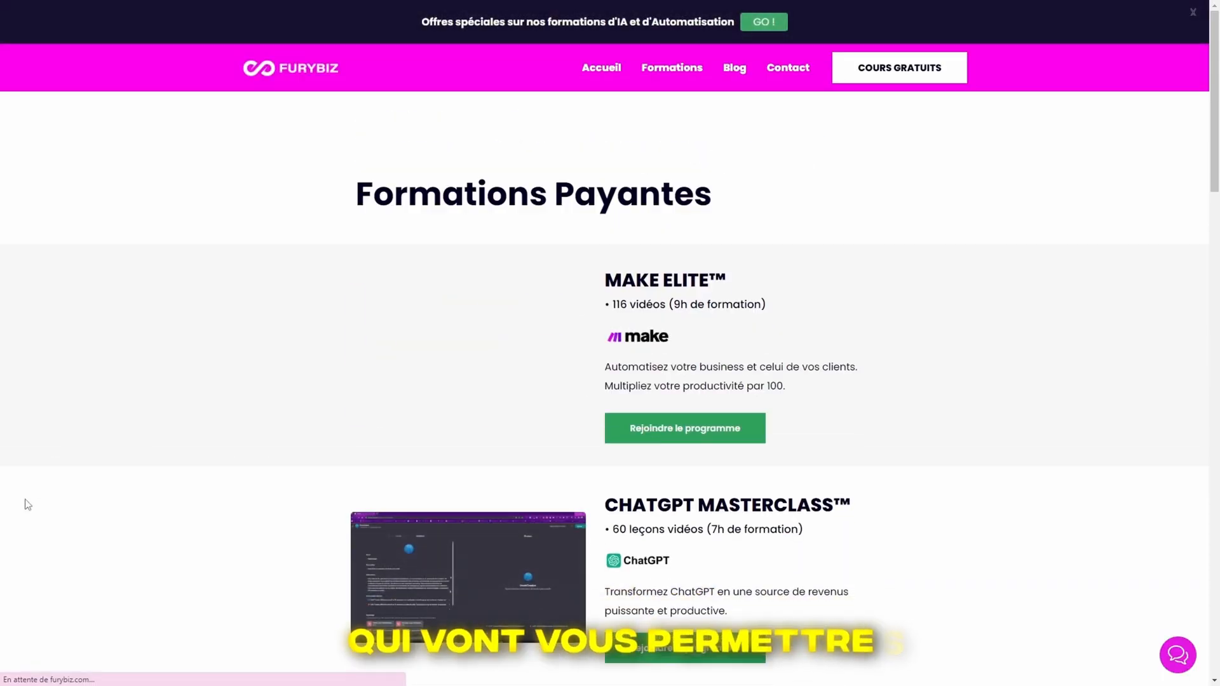
scroll(25, 528, "down", 6)
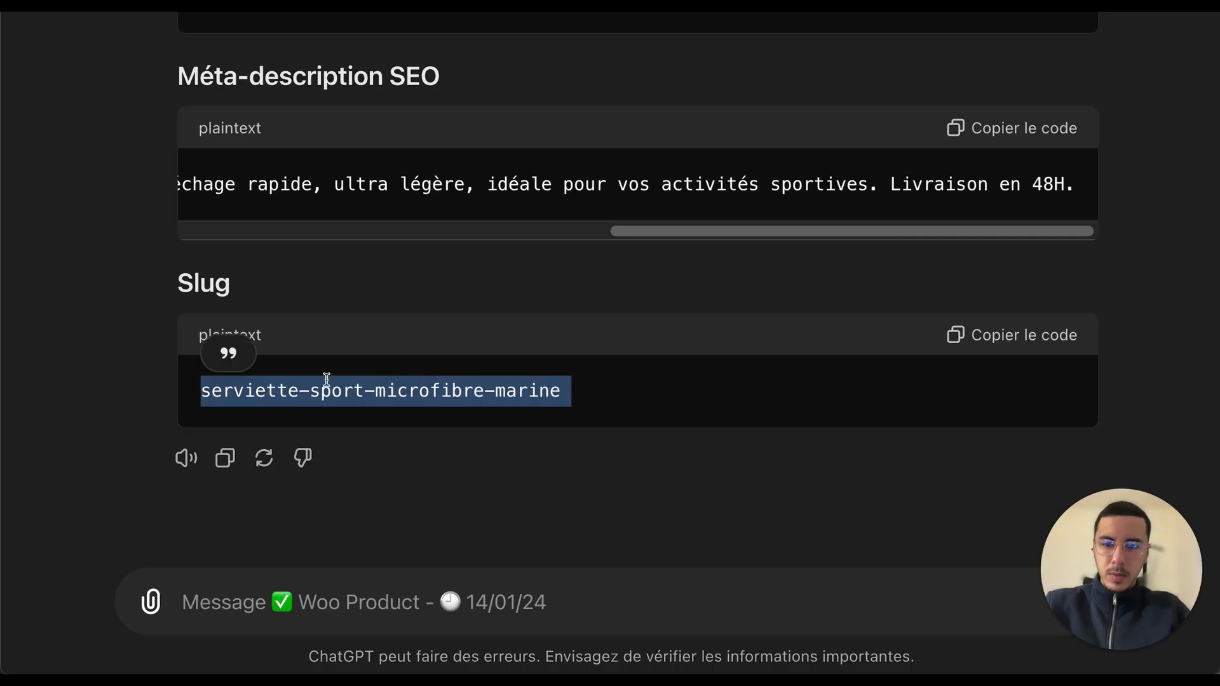
left_click(279, 384)
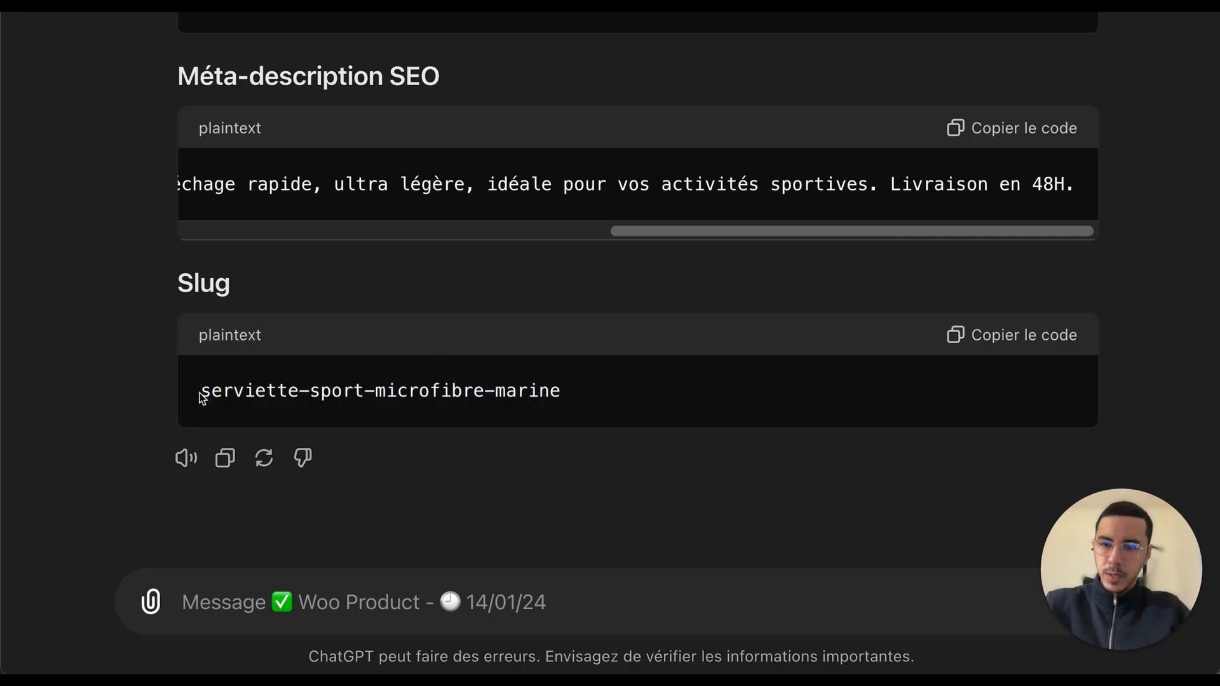
Step: Review the slug again, then scroll back through the conversation to the original product details
mouse_move(201, 390)
left_mouse_down()
mouse_move(371, 390)
mouse_move(460, 408)
mouse_move(504, 398)
mouse_move(195, 403)
left_mouse_up()
left_click(506, 392)
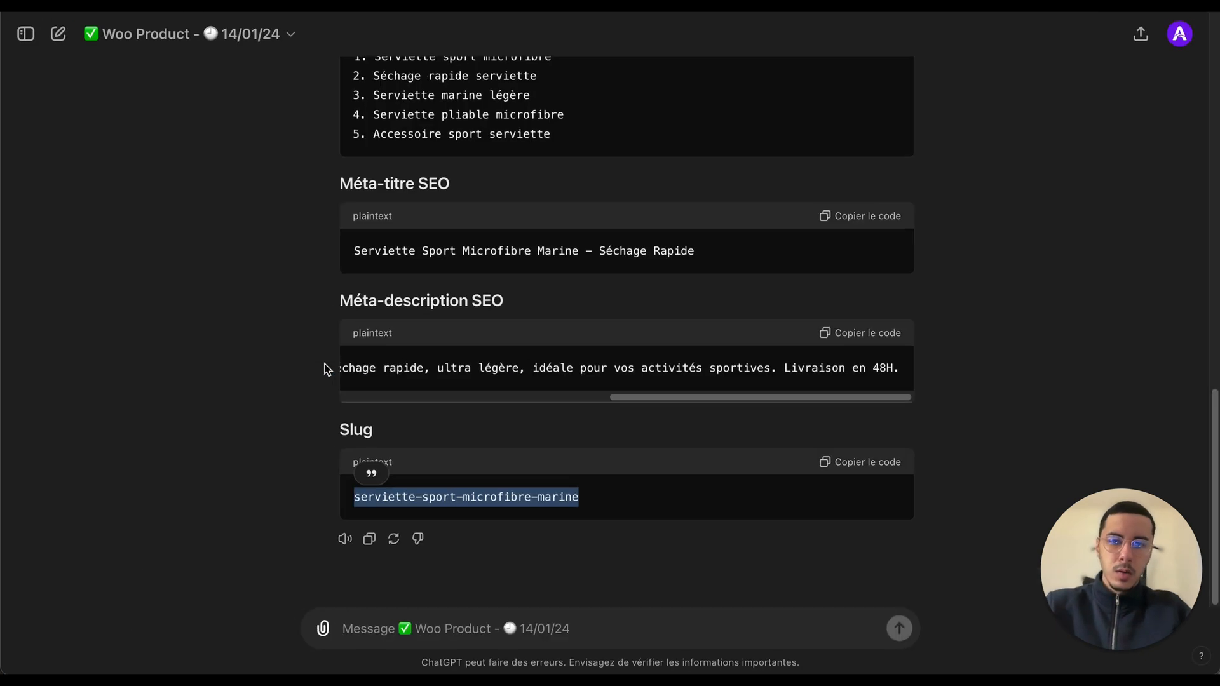
left_click(31, 183)
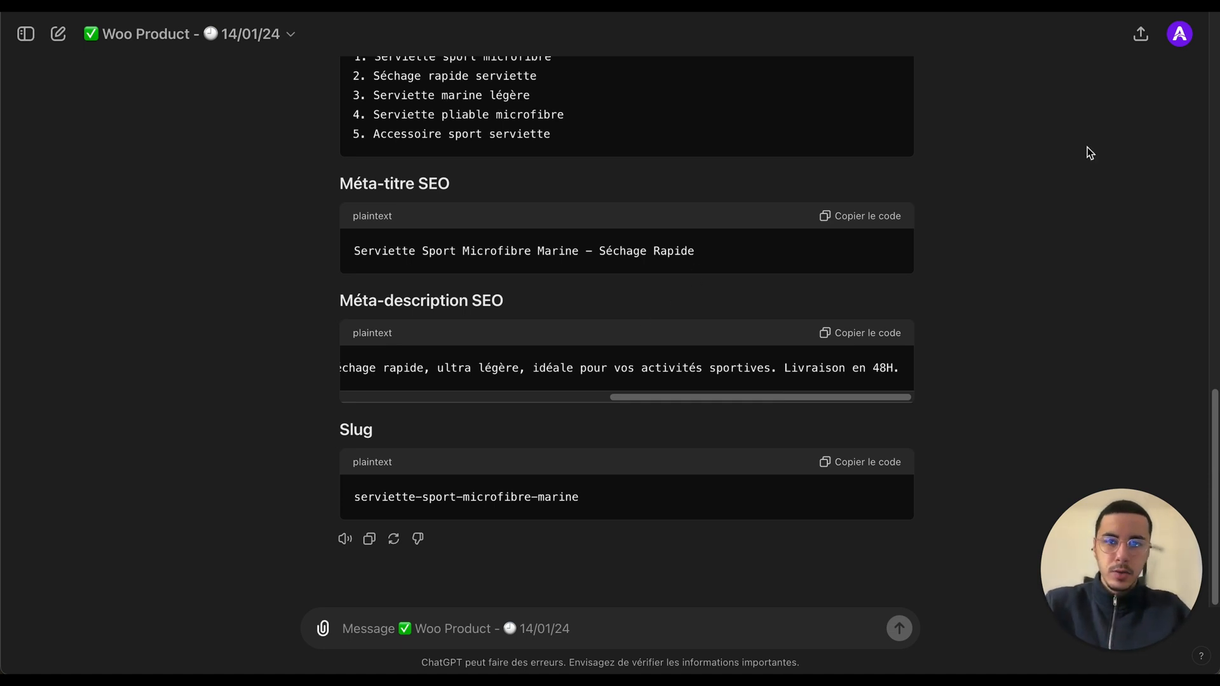
scroll(1074, 191, "up", 20)
scroll(1072, 204, "down", 5)
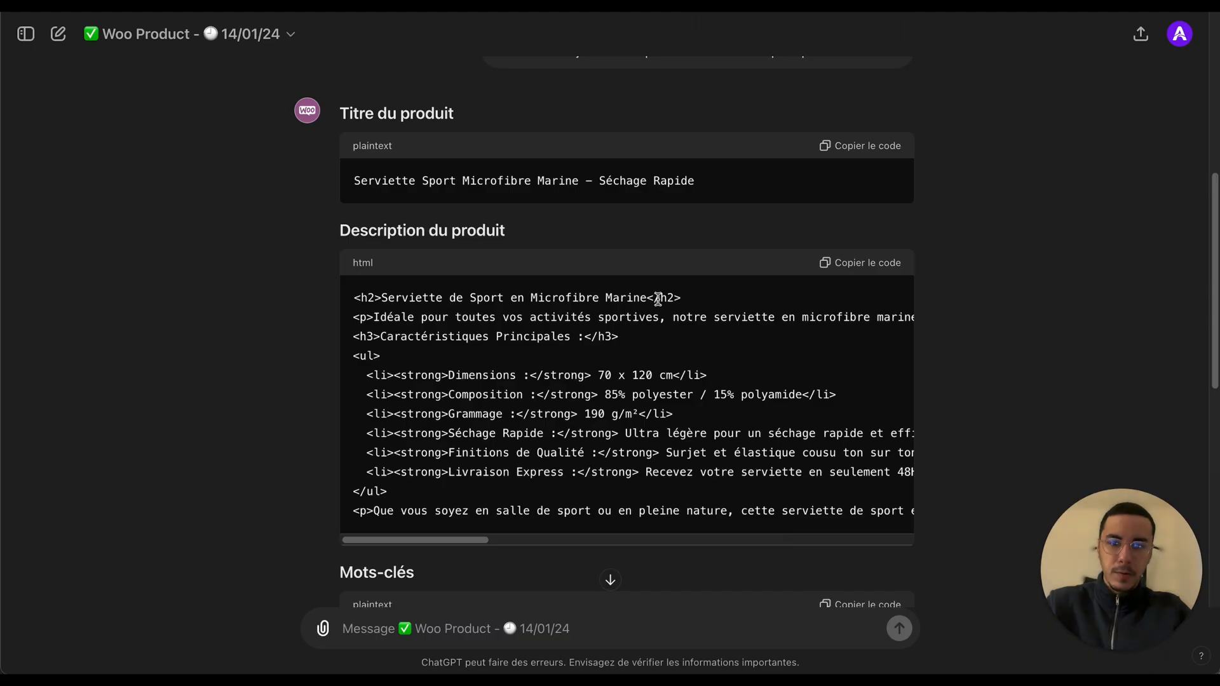
scroll(248, 263, "up", 5)
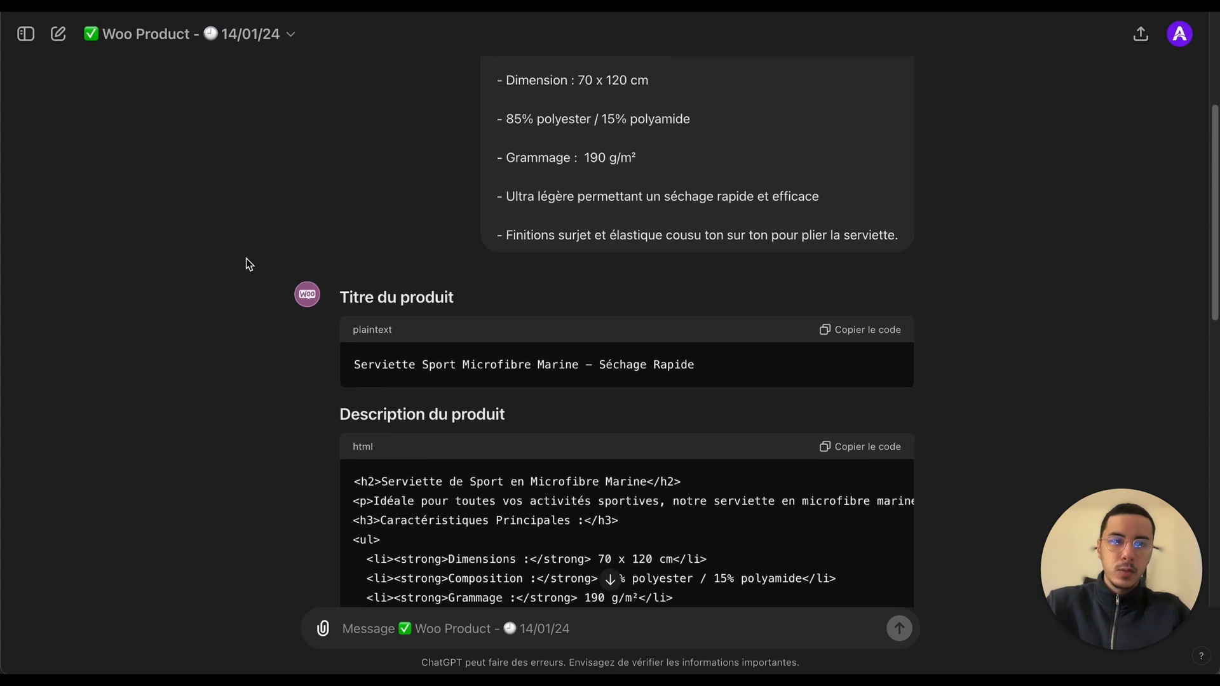
scroll(247, 264, "up", 3)
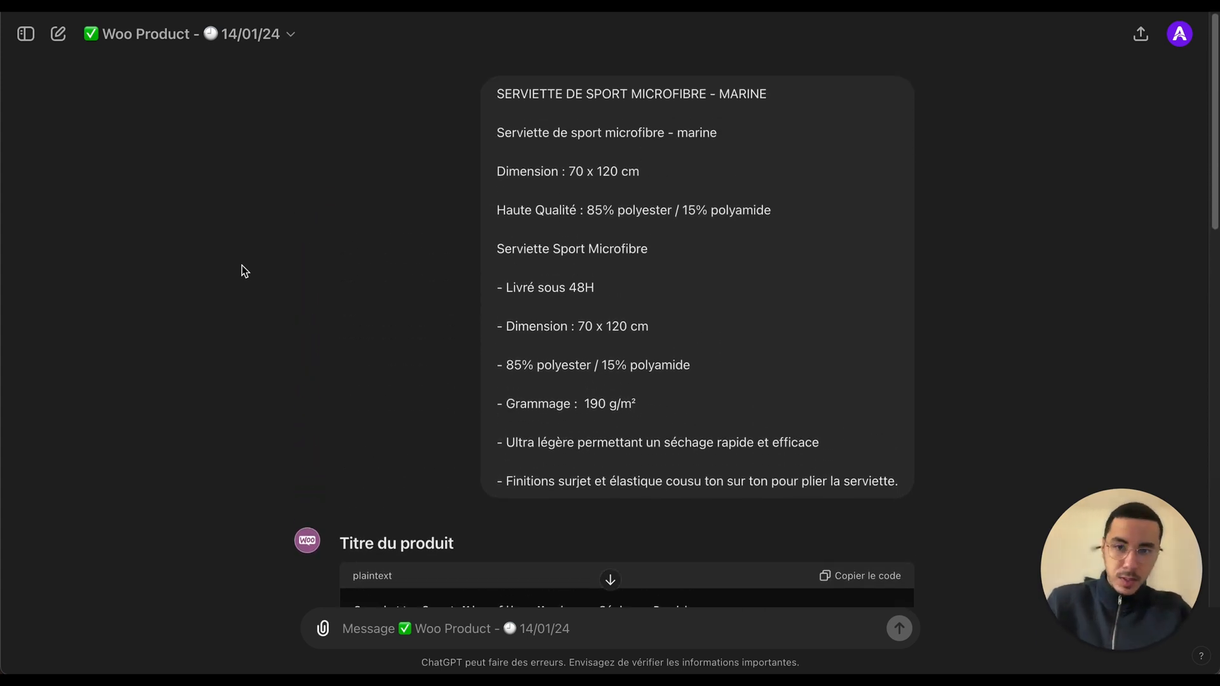
scroll(245, 272, "down", 8)
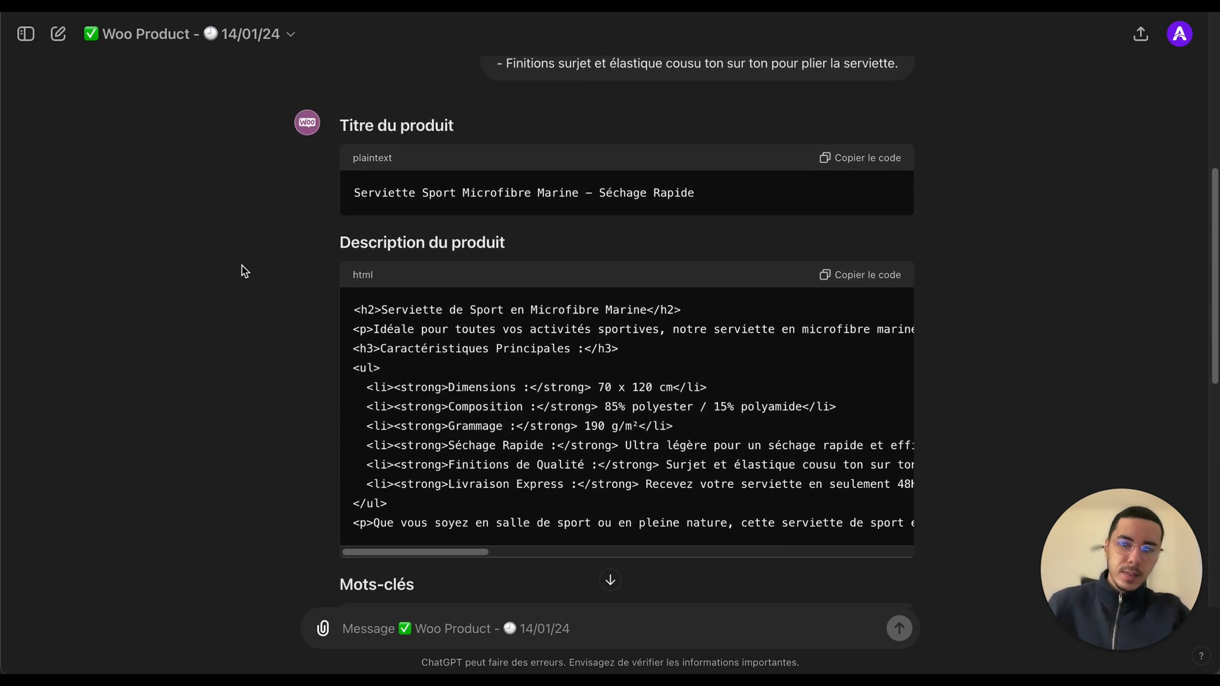
Step: Review each generated section heading: product title, description, keywords, meta title, meta description and slug
triple_click(356, 129)
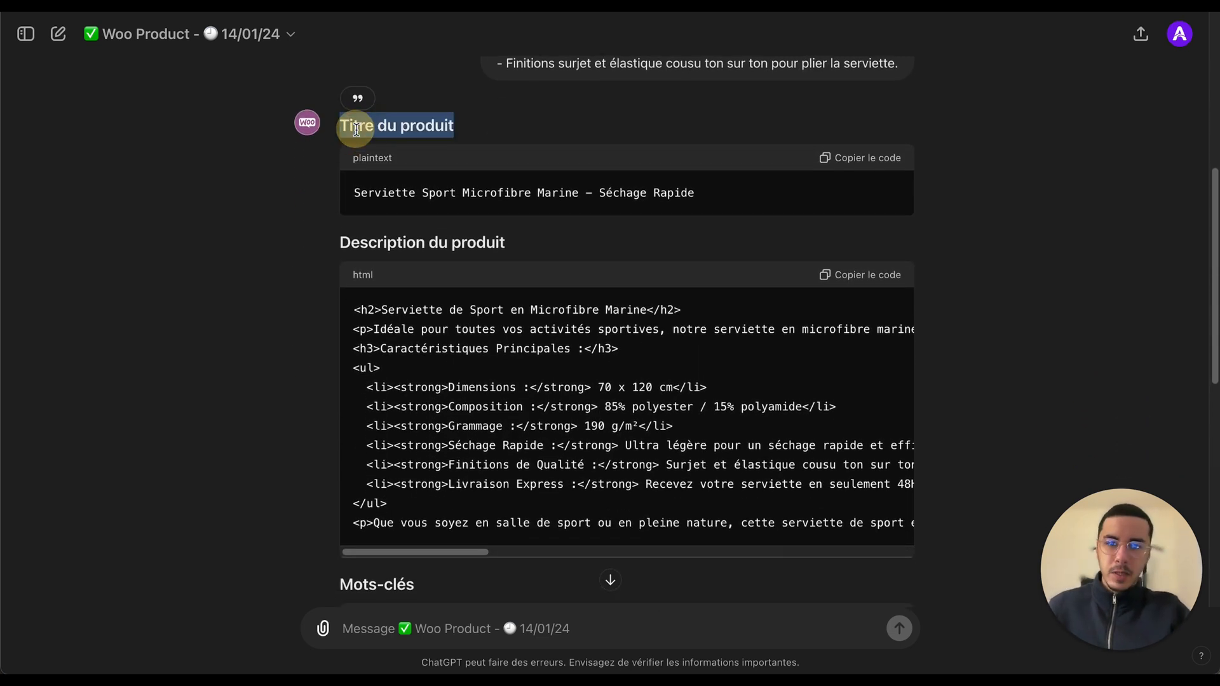
triple_click(357, 245)
scroll(349, 272, "down", 5)
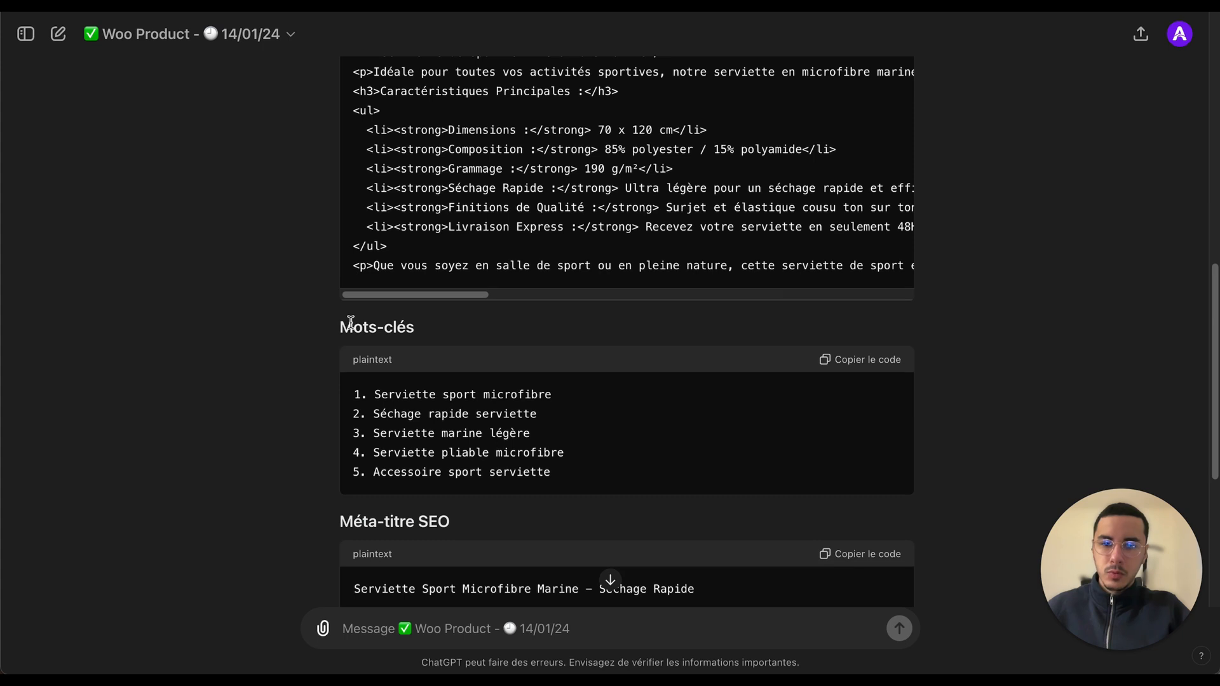
scroll(353, 336, "down", 3)
double_click(357, 363)
scroll(359, 356, "down", 3)
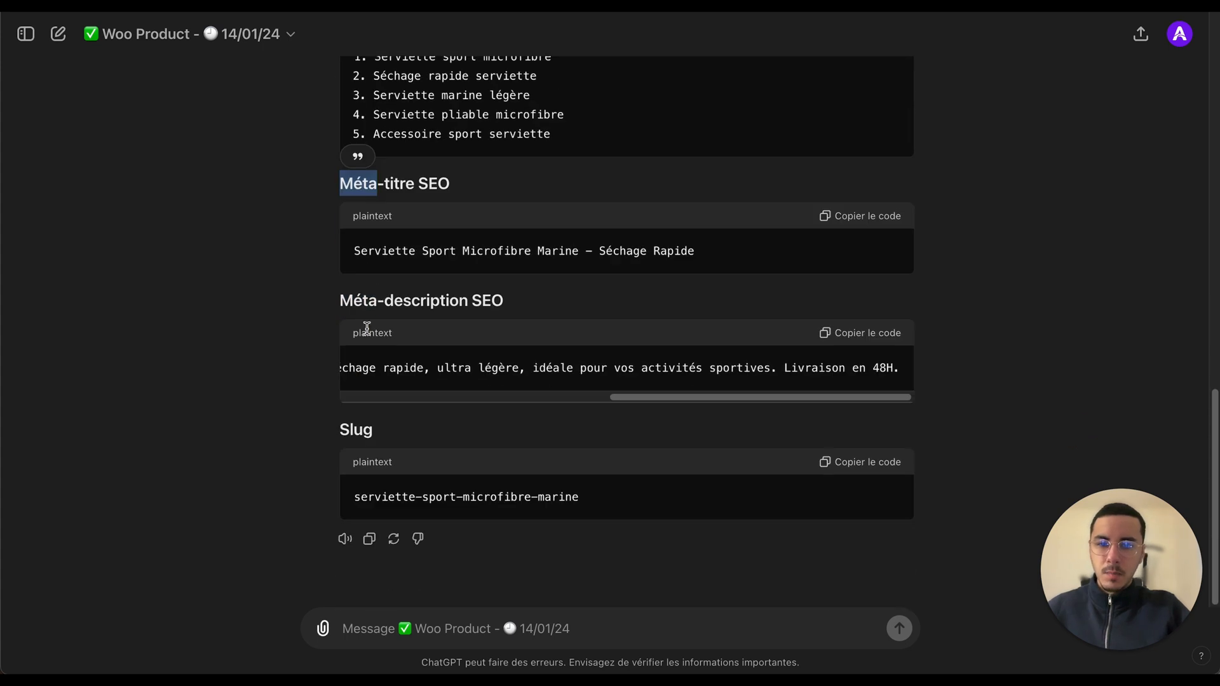
double_click(363, 434)
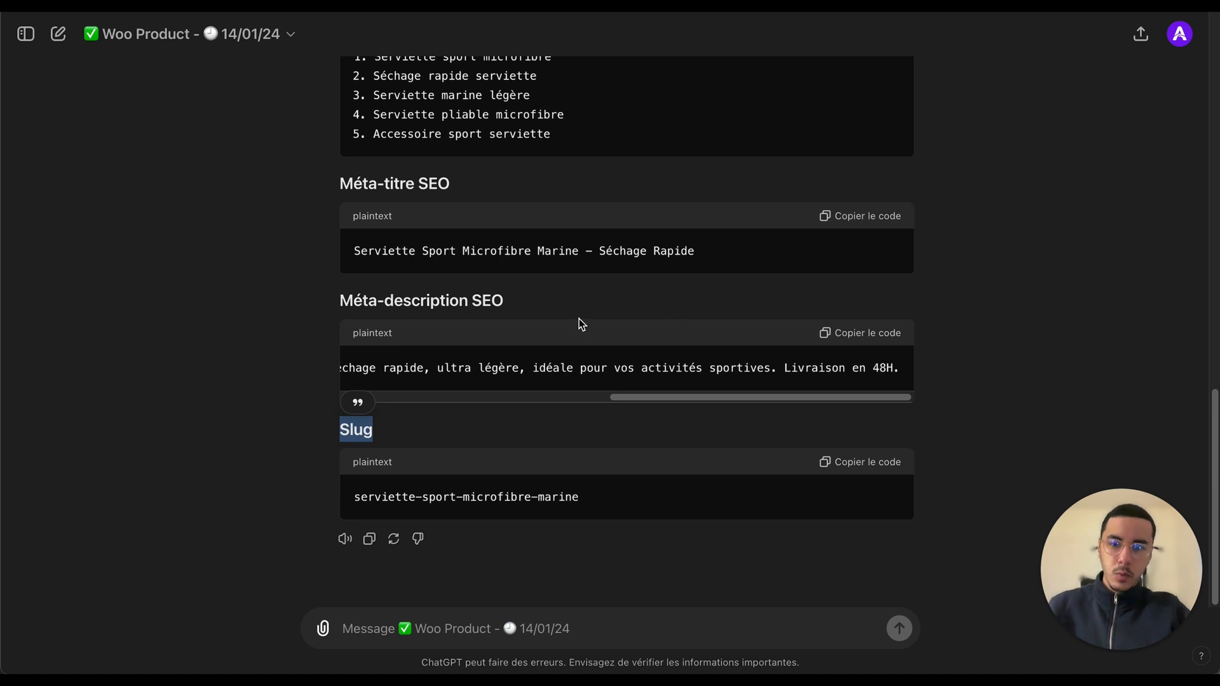
left_click(532, 328)
scroll(424, 371, "left", 2)
scroll(424, 372, "left", 5)
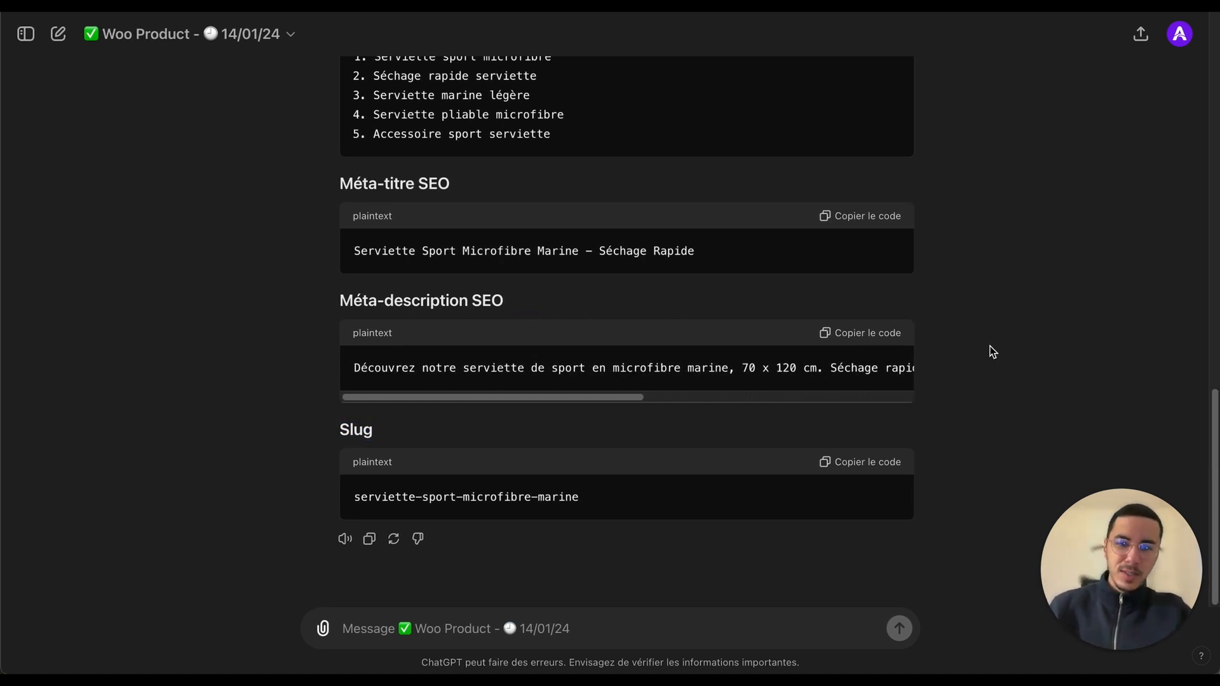
double_click(492, 299)
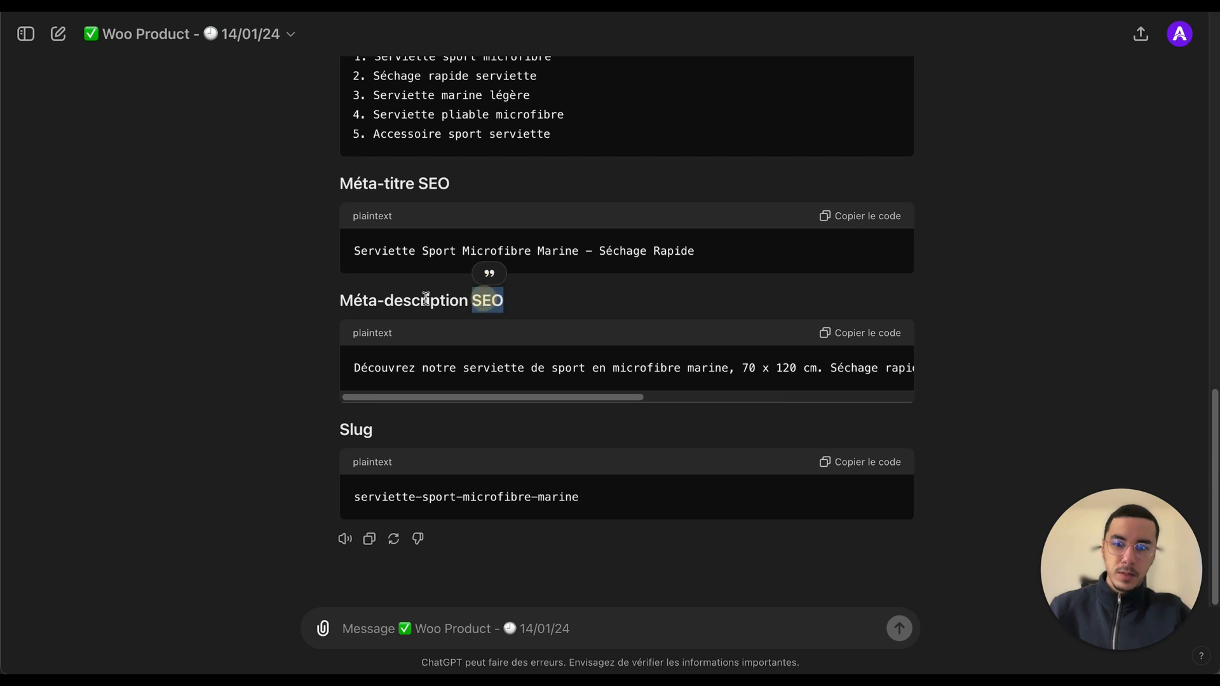
left_click(288, 291)
scroll(312, 298, "up", 10)
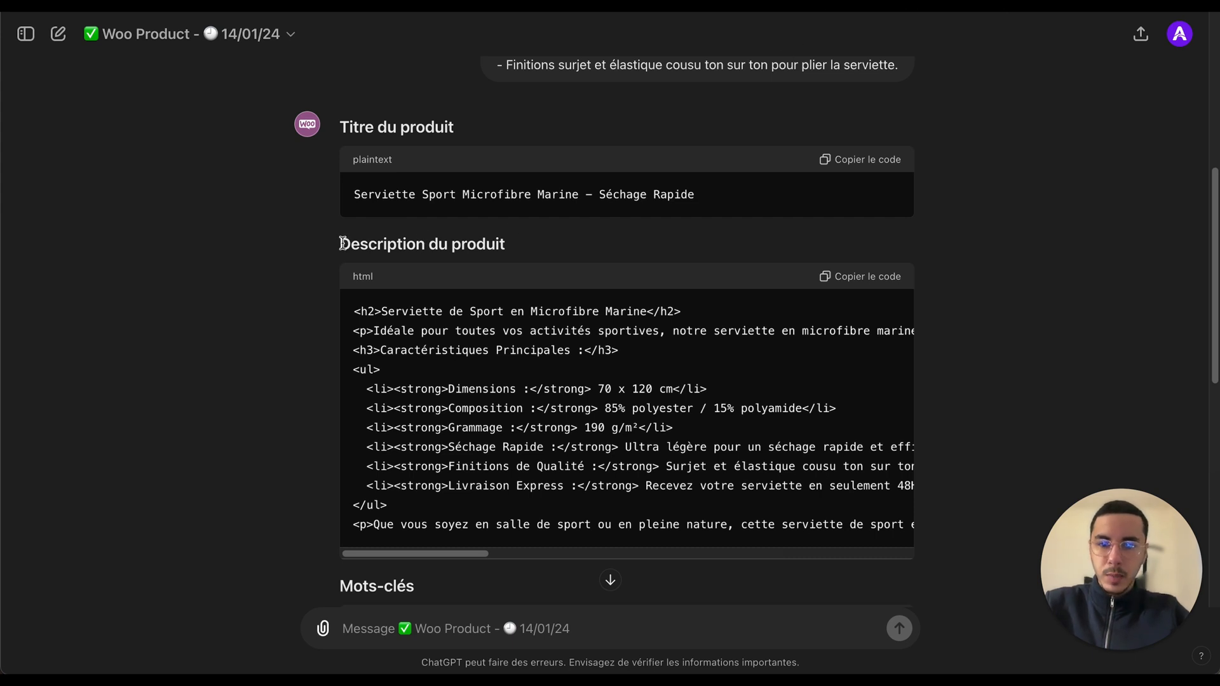
left_click_drag(340, 244, 508, 246)
left_click(553, 245)
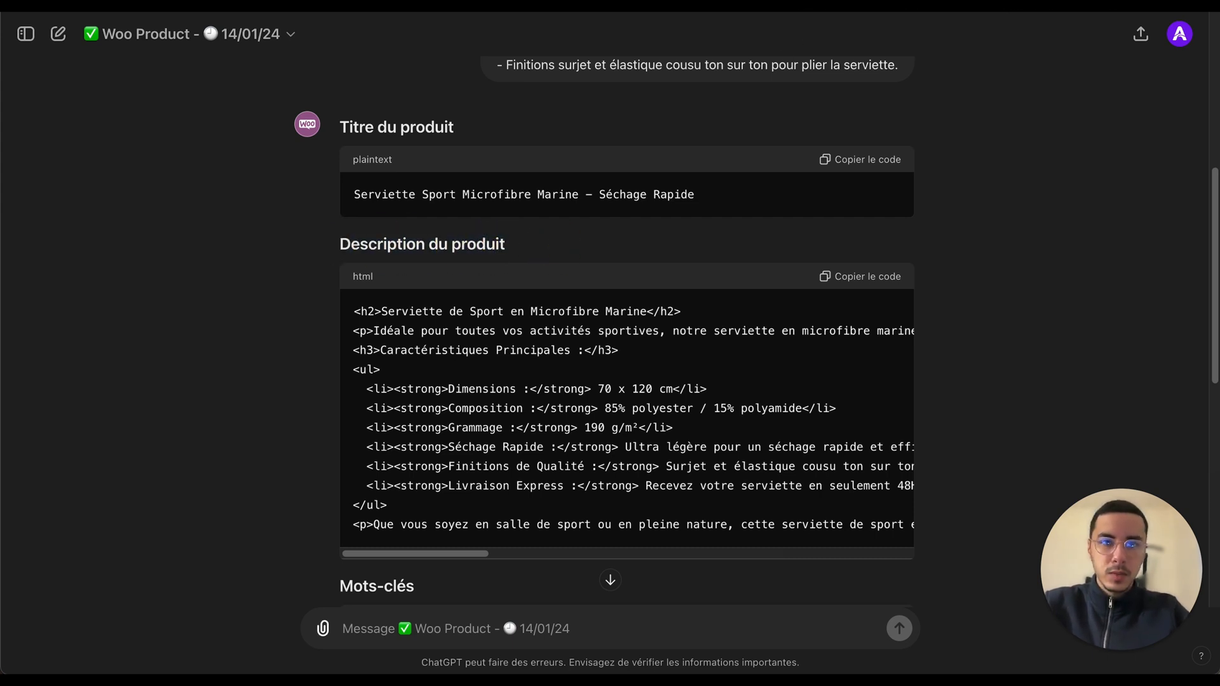
triple_click(481, 244)
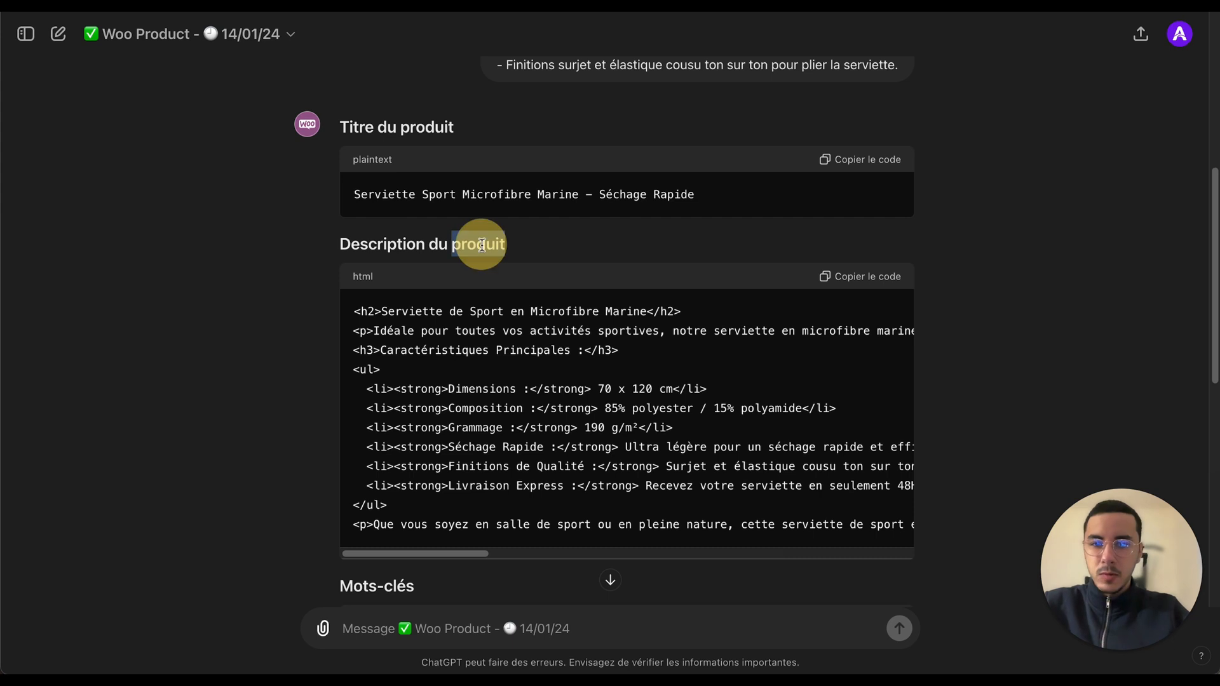
left_click(254, 246)
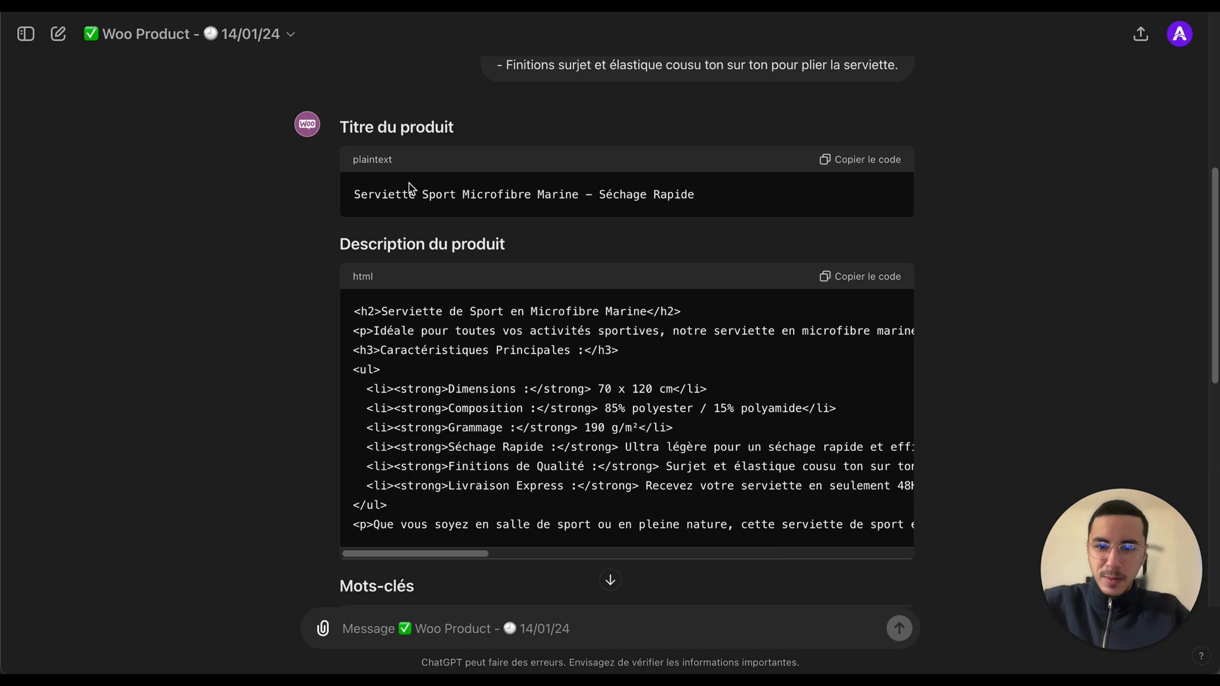
Step: Copy the generated product title and paste it into the Titre field of the new Shopify product
left_click(879, 160)
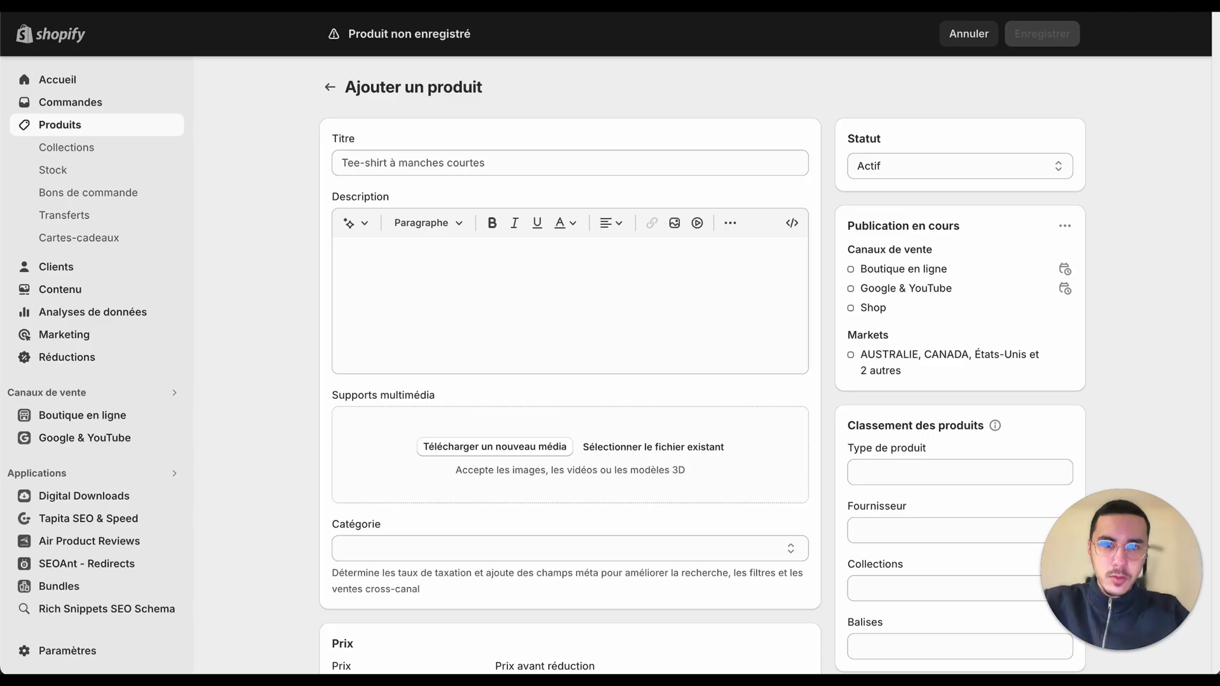
key("super+Tab")
left_click(554, 165)
type("Serviette Sport Microfibre Marine - Séchage Rapide")
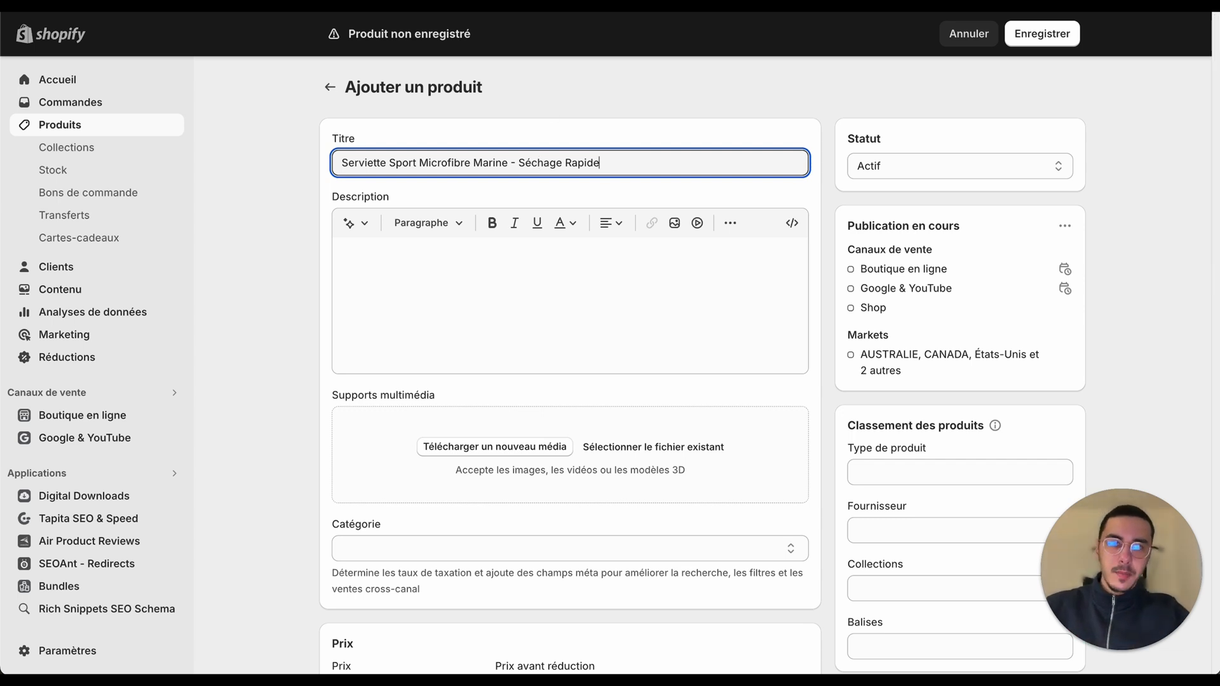
Step: Switch back to the GPT conversation and select the generated product title text
key("super+Tab")
left_click_drag(356, 195, 697, 199)
left_click(697, 199)
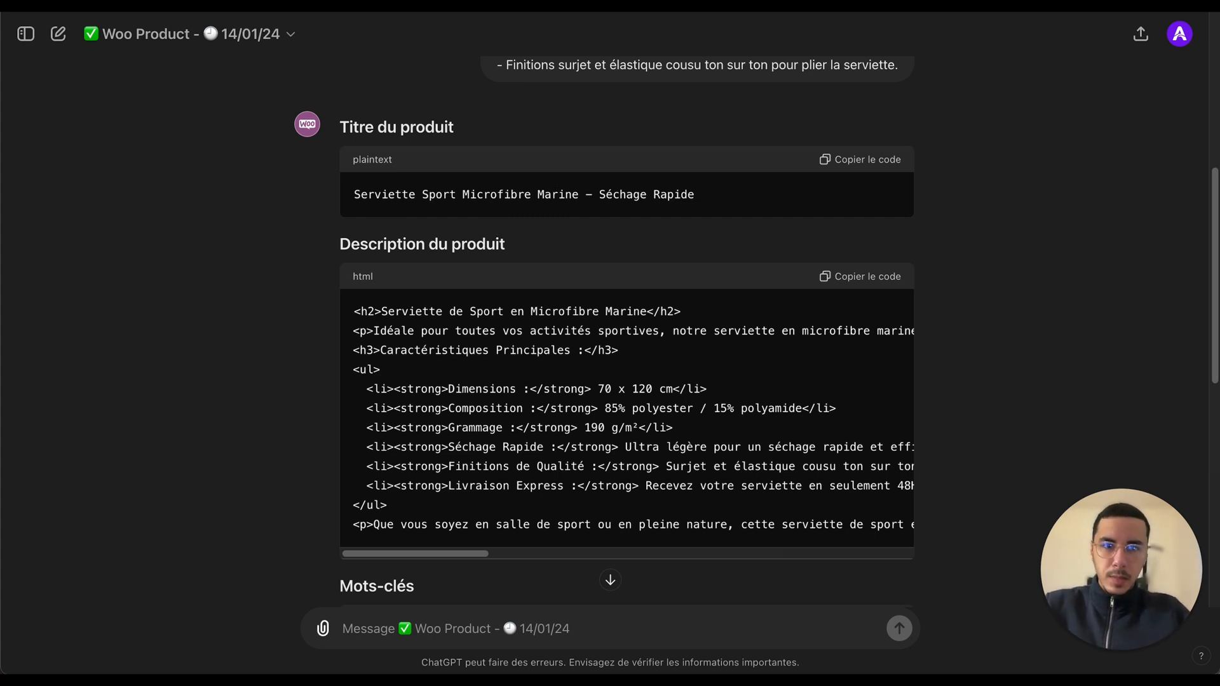
Step: Paste the generated product title into the product name field of the new WooCommerce product
key("ctrl+Tab")
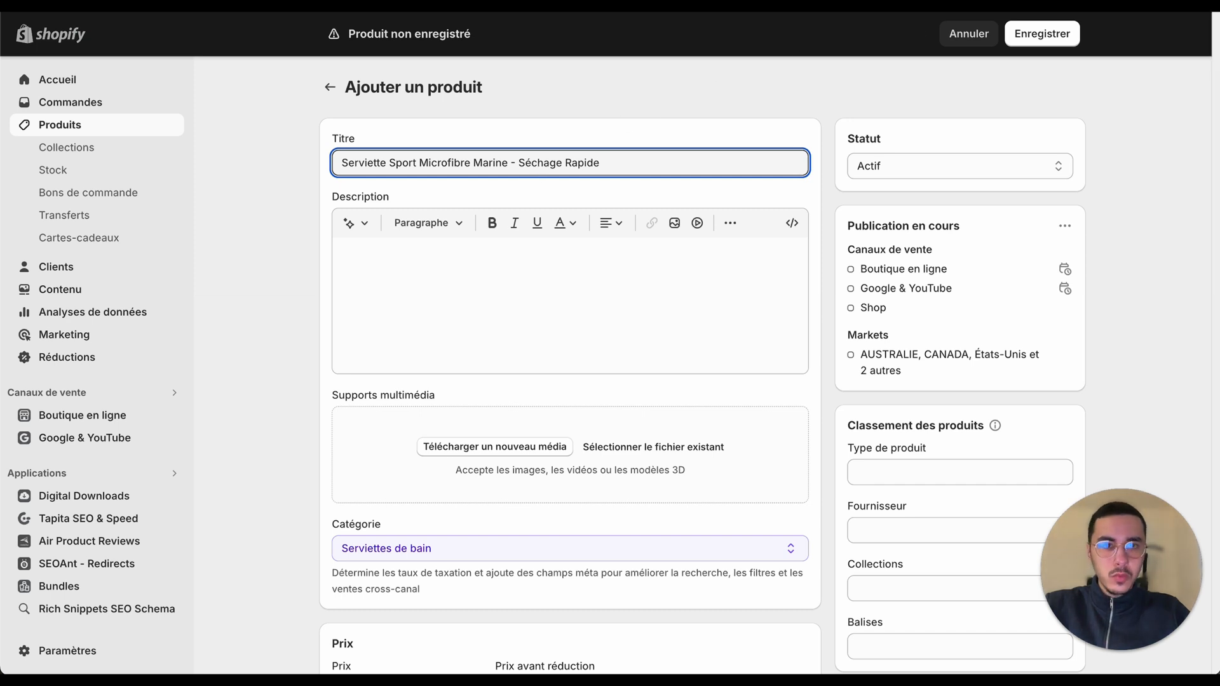
left_click(1080, 3)
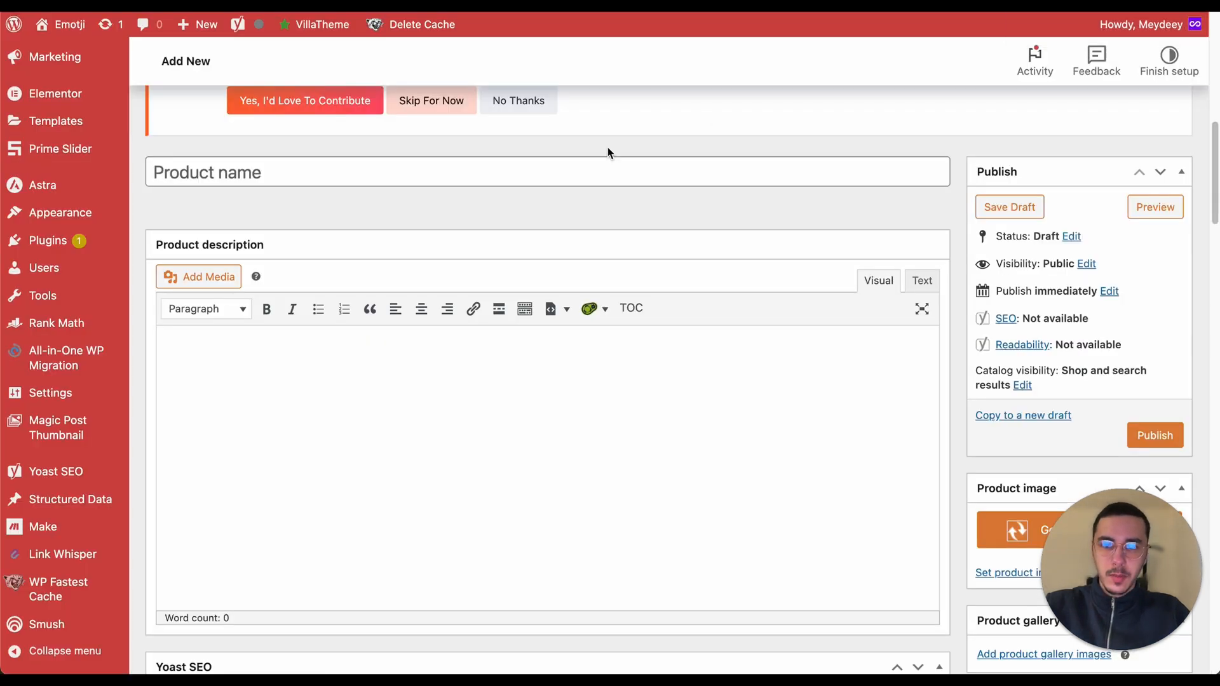
left_click(557, 169)
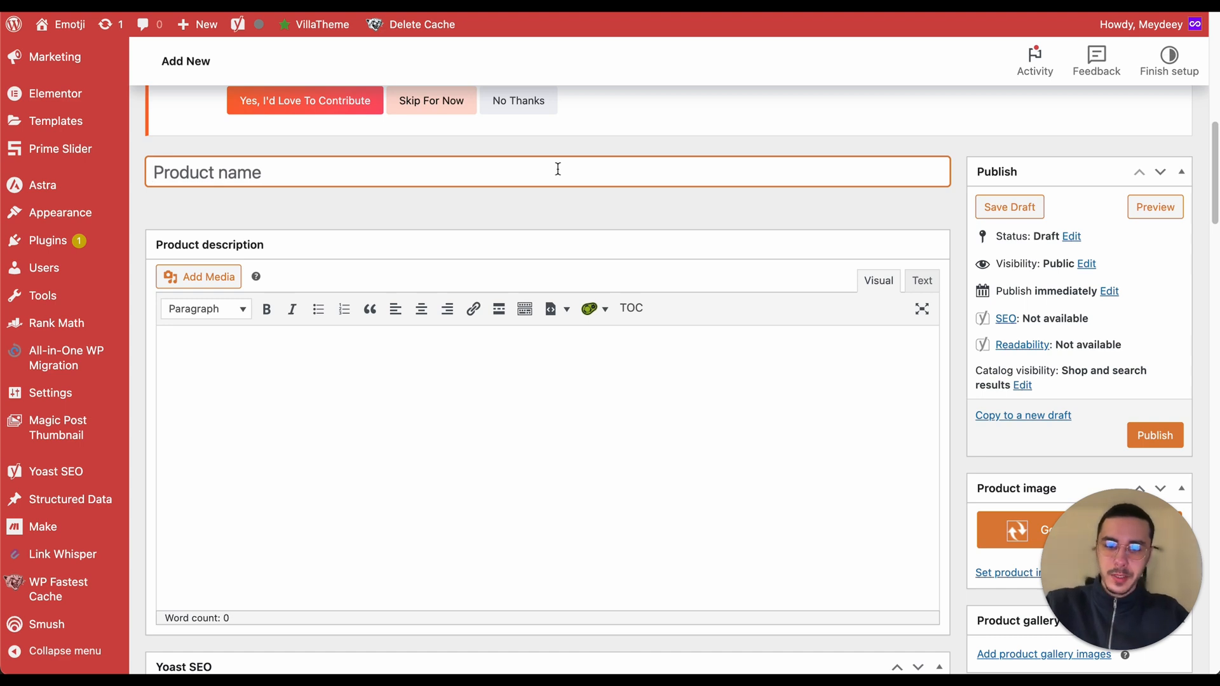
type("Serviette Sport Microfibre Marine - Séchage Rapide")
left_click(615, 153)
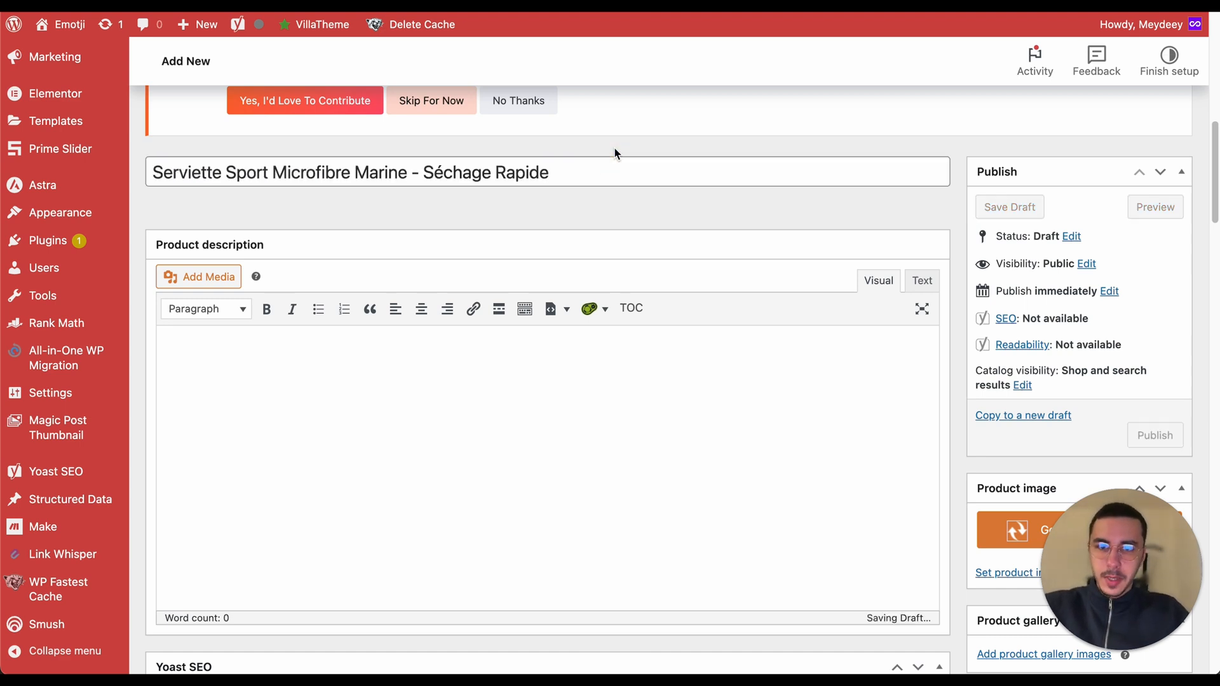
Step: Copy the generated HTML product description code from the GPT conversation
left_click(838, 3)
left_click(712, 3)
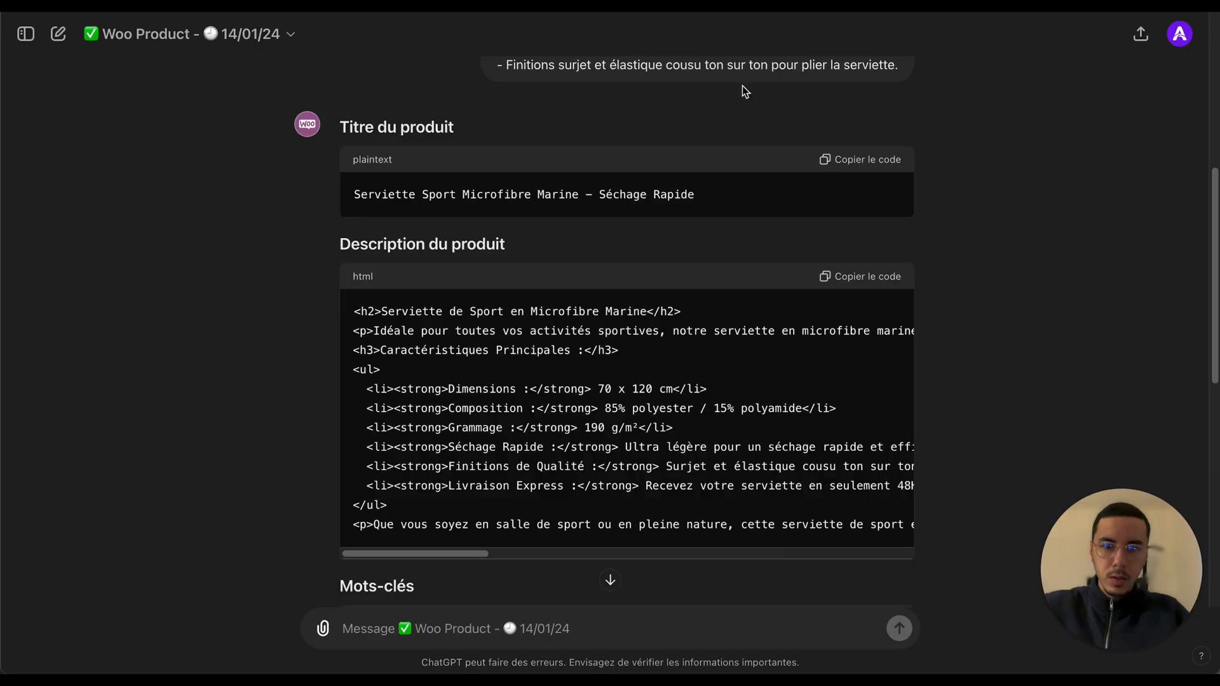
left_click(888, 278)
scroll(697, 359, "down", 1)
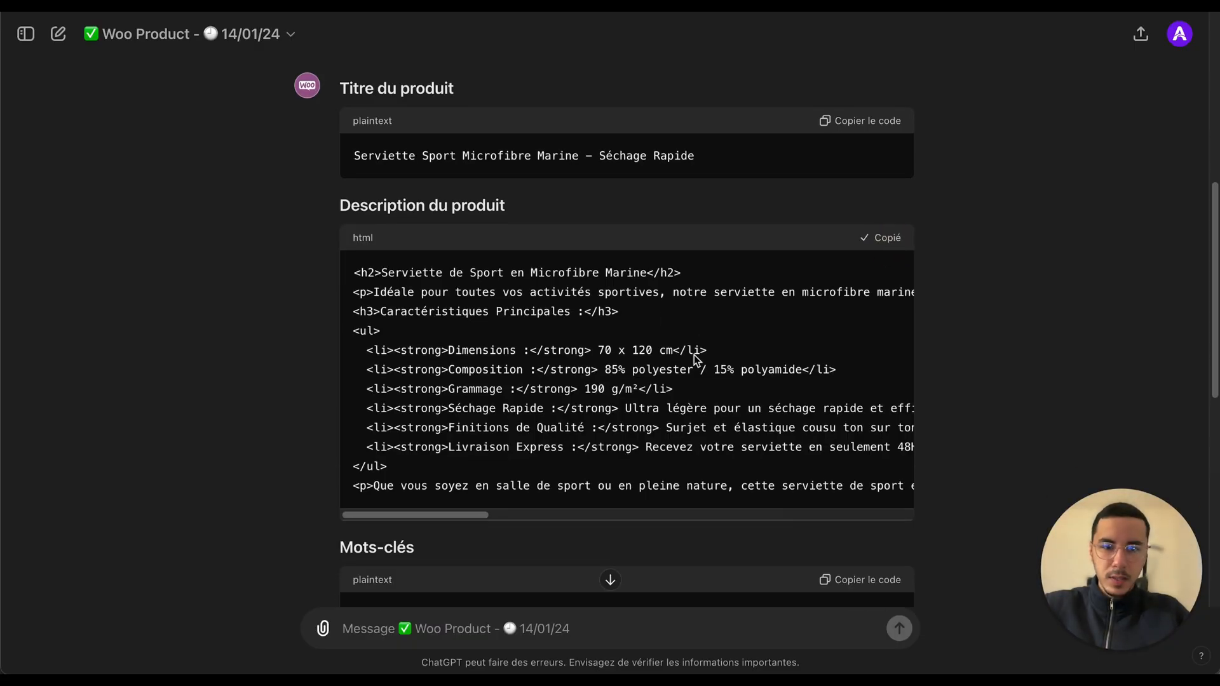
left_click(895, 232)
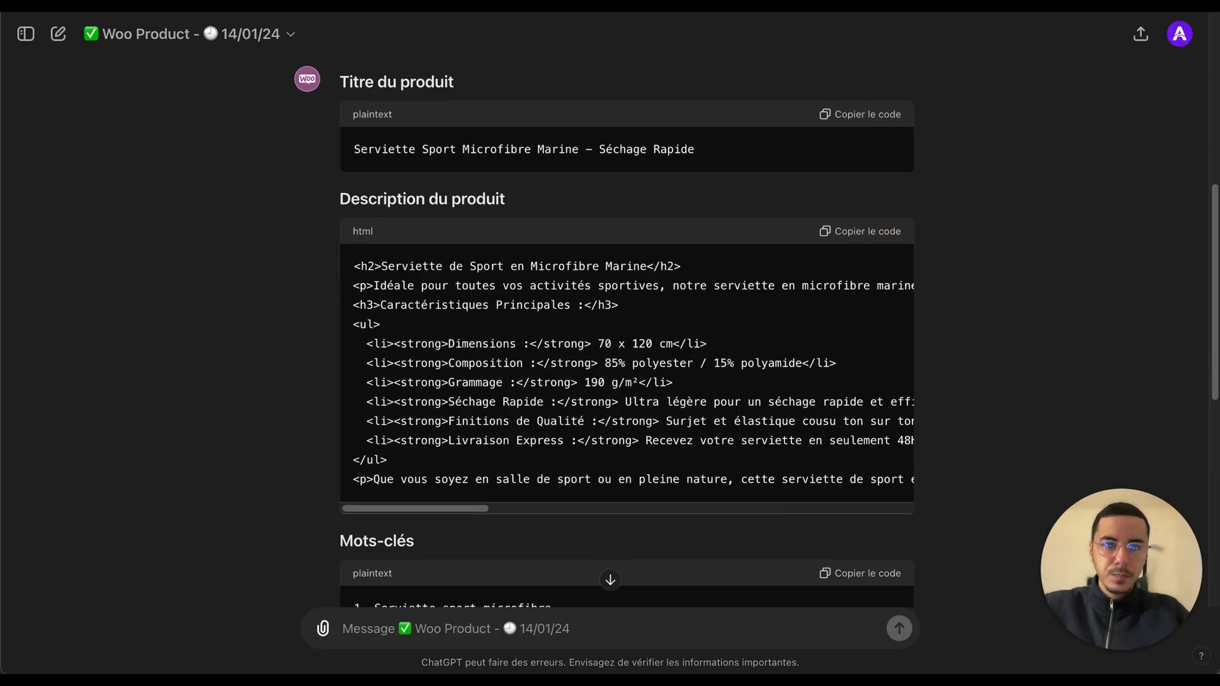
left_click(960, 3)
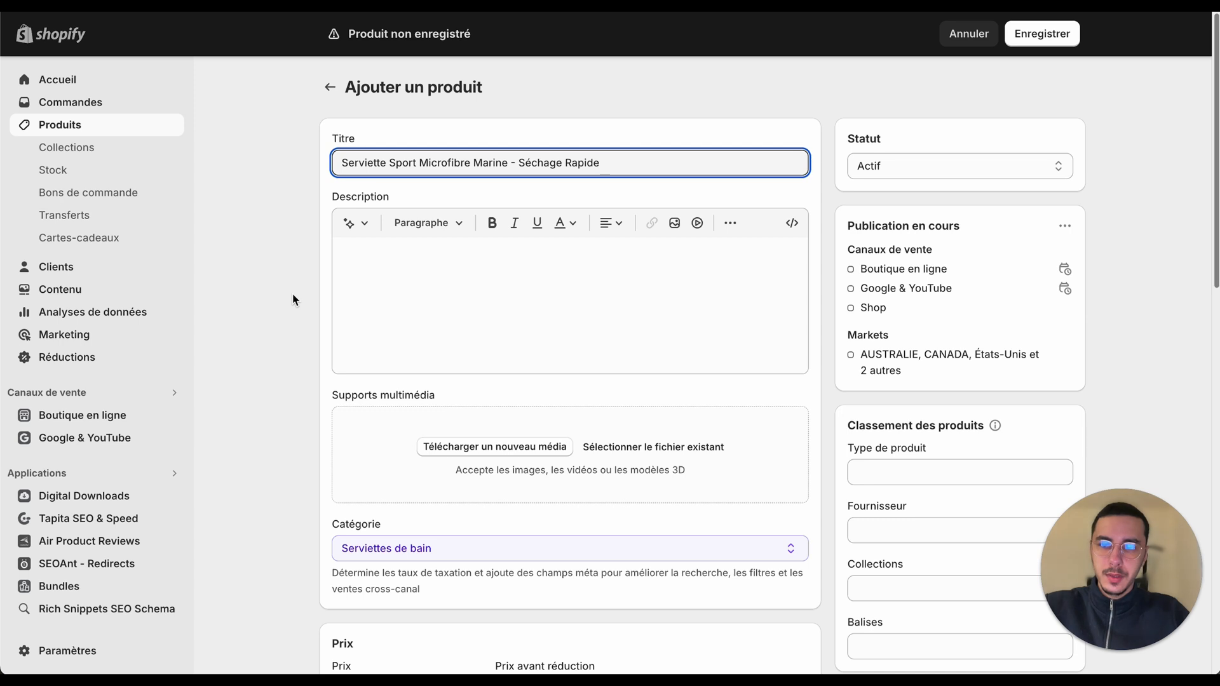
left_click(451, 347)
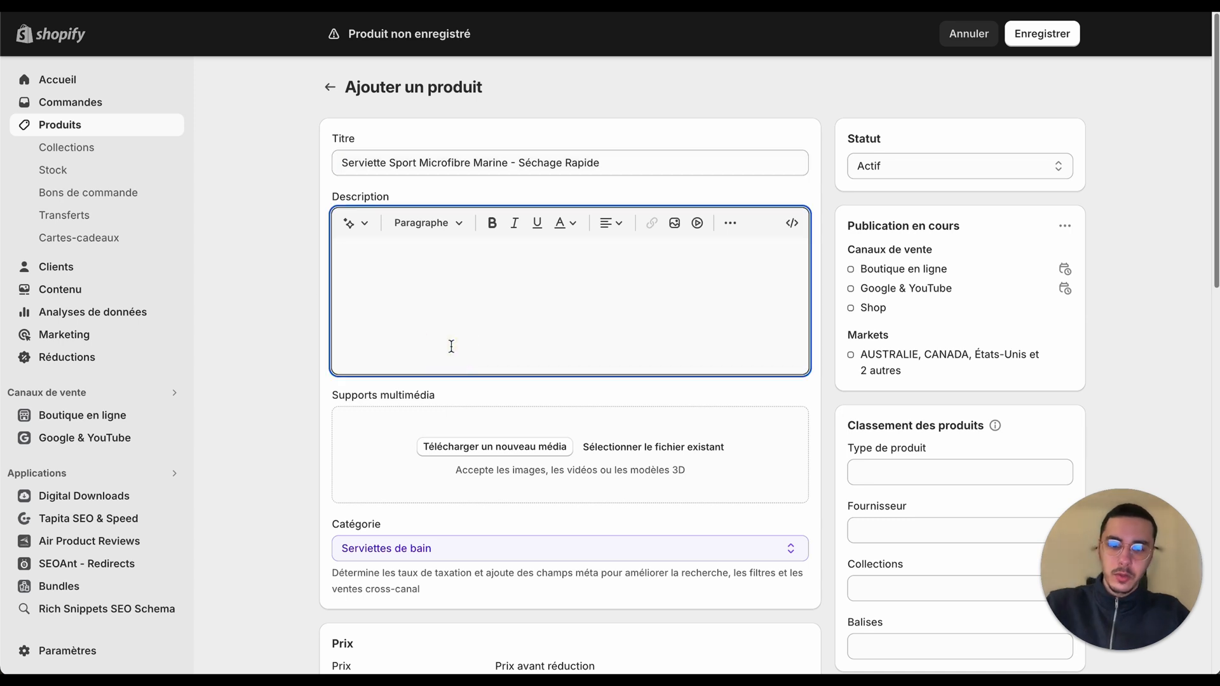
key("ctrl+v")
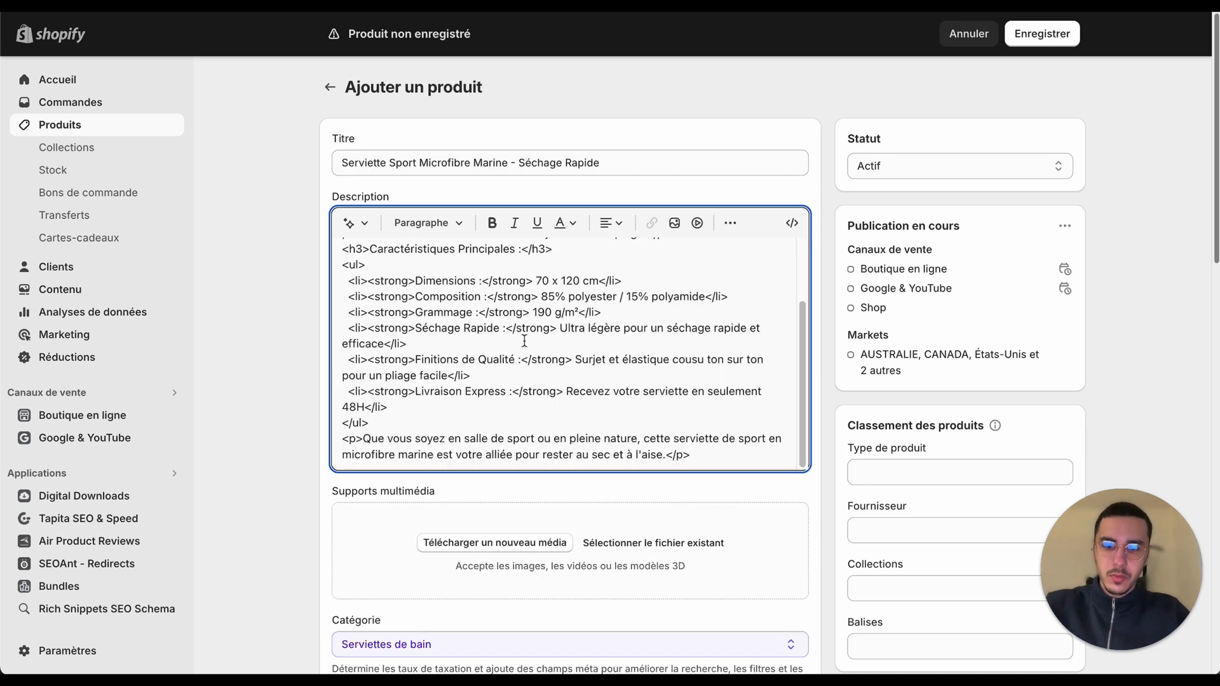
key("ctrl+a")
key("BackSpace")
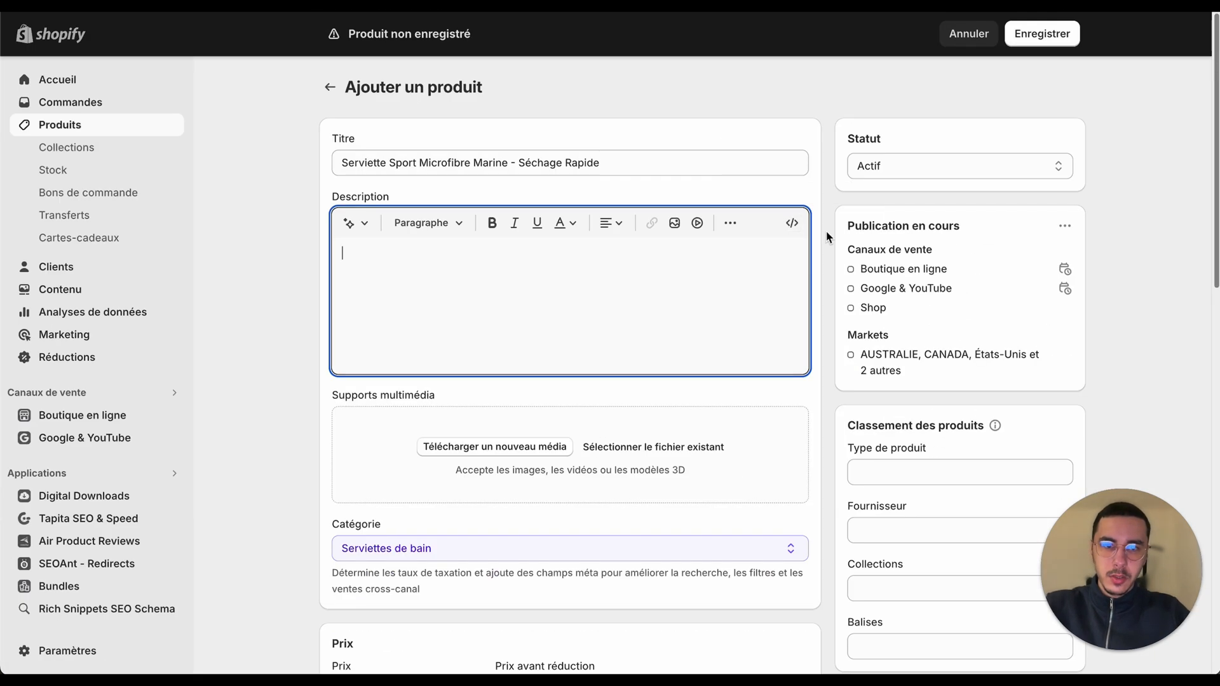
Step: Switch the Shopify description editor to code view, replace its content with the copied HTML, and return to the visual view
left_click(822, 229)
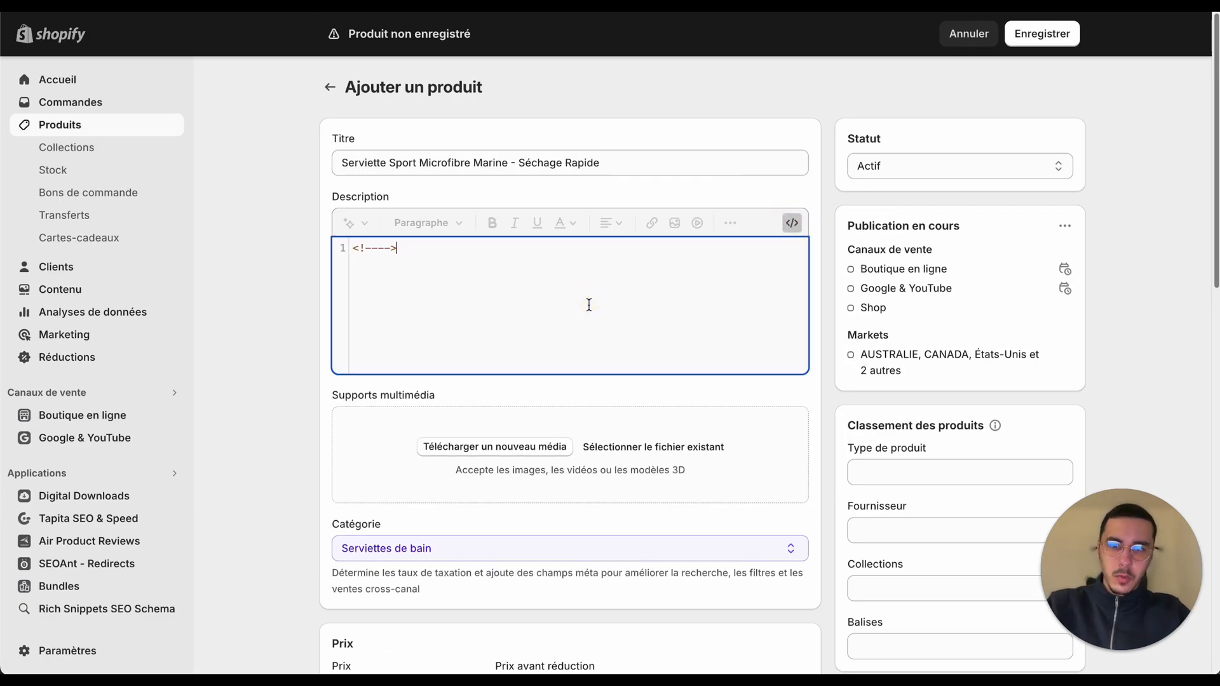
key("ctrl+a")
key("BackSpace")
key("ctrl+v")
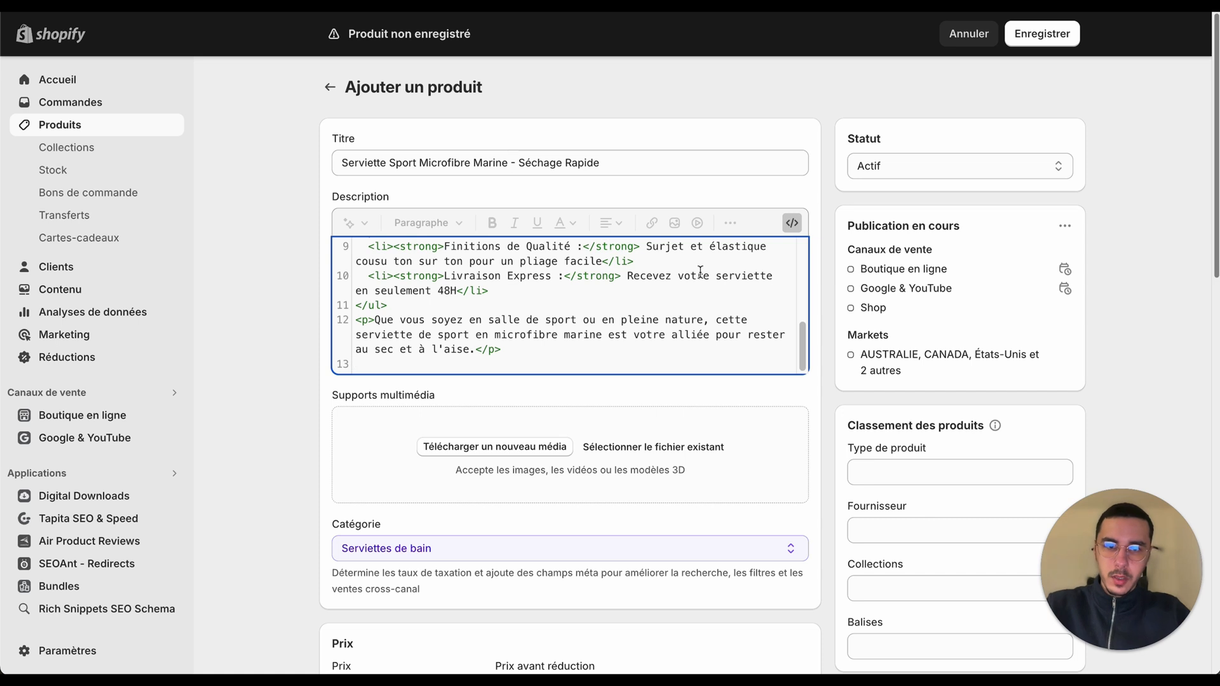
left_click(791, 224)
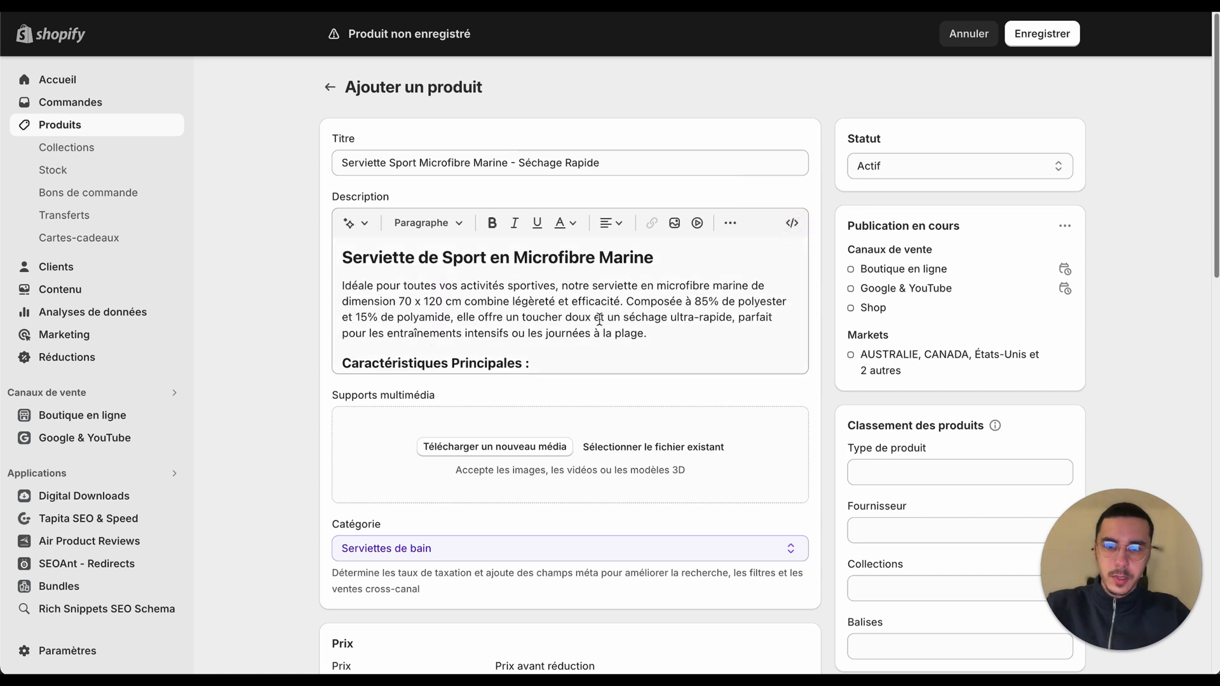
Step: Inspect the heading levels and bullet list of the pasted Shopify description
scroll(591, 328, "down", 2)
scroll(592, 328, "up", 1)
left_click(589, 255)
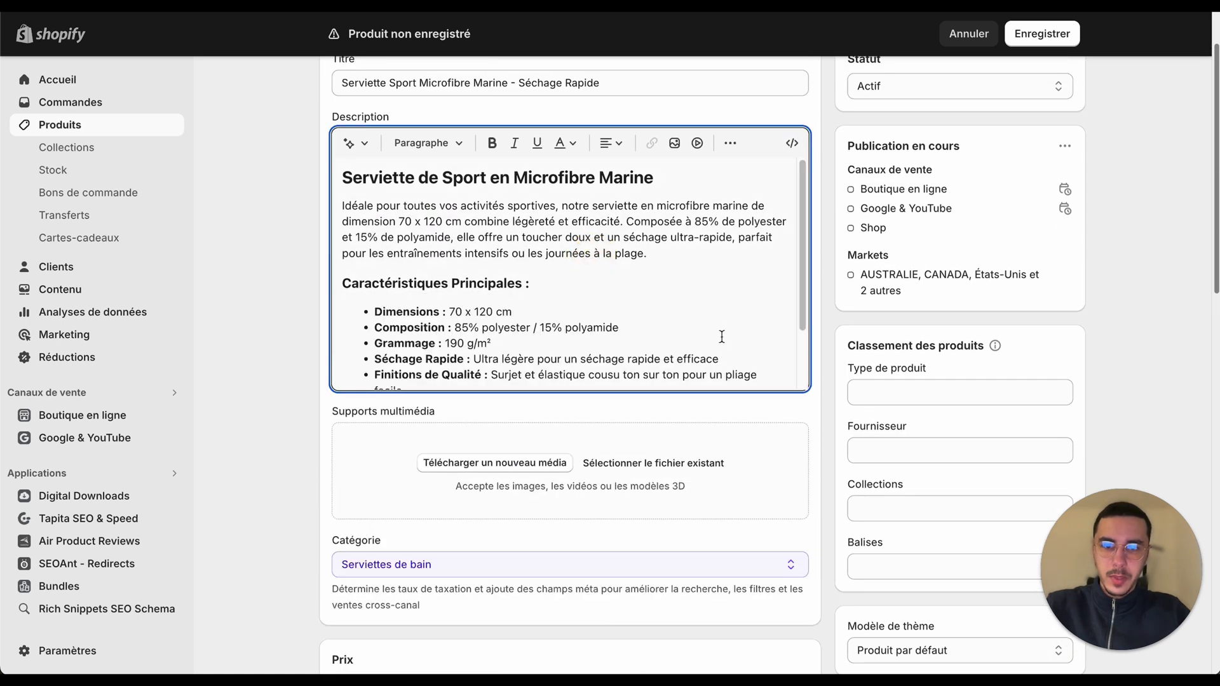
scroll(649, 329, "down", 2)
scroll(642, 328, "up", 2)
left_click(384, 279)
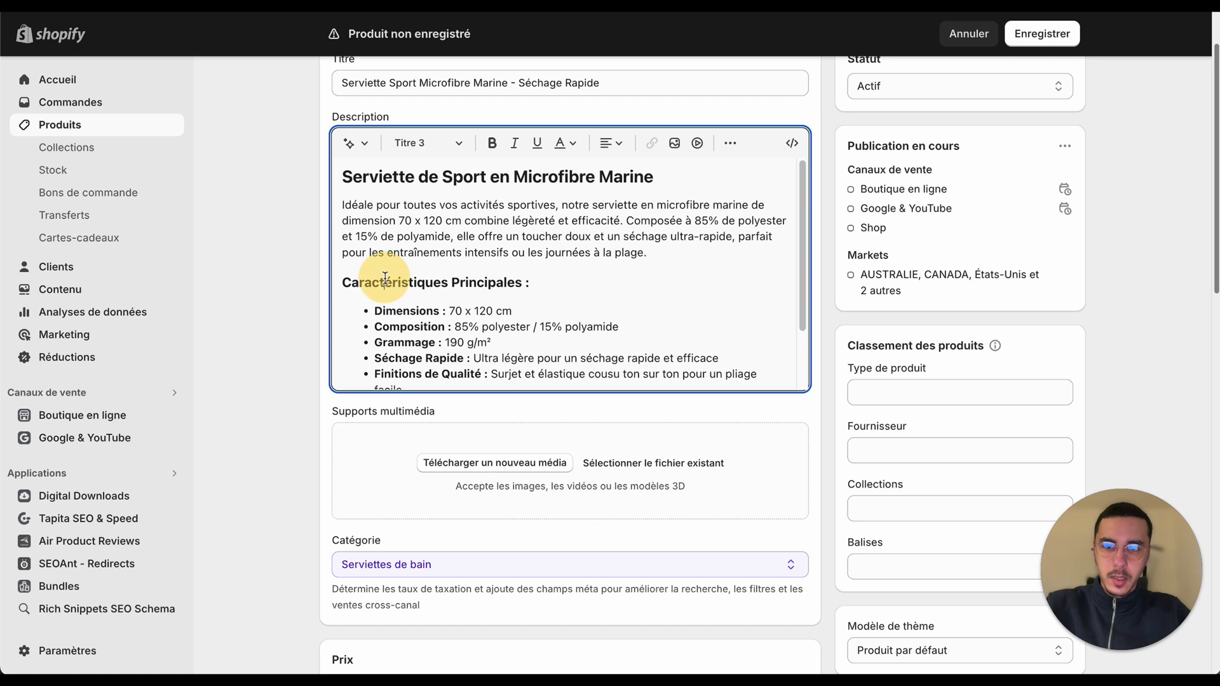
left_click(402, 178)
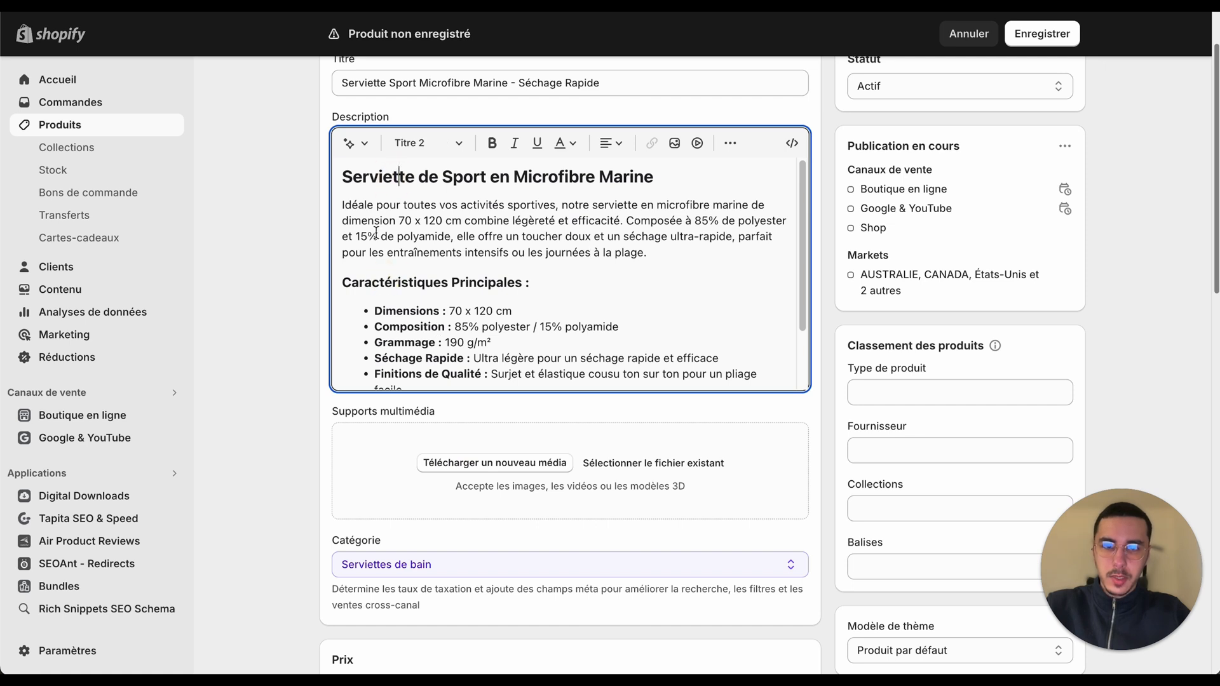
scroll(376, 233, "down", 2)
scroll(376, 233, "up", 2)
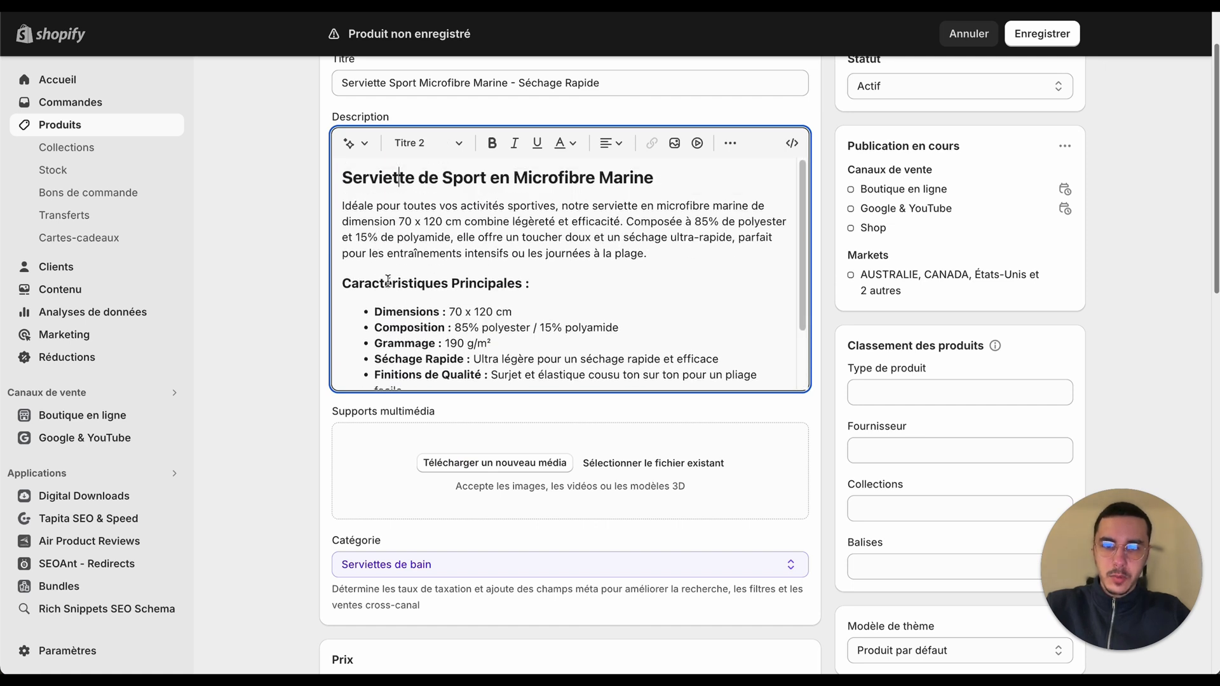
scroll(488, 298, "down", 5)
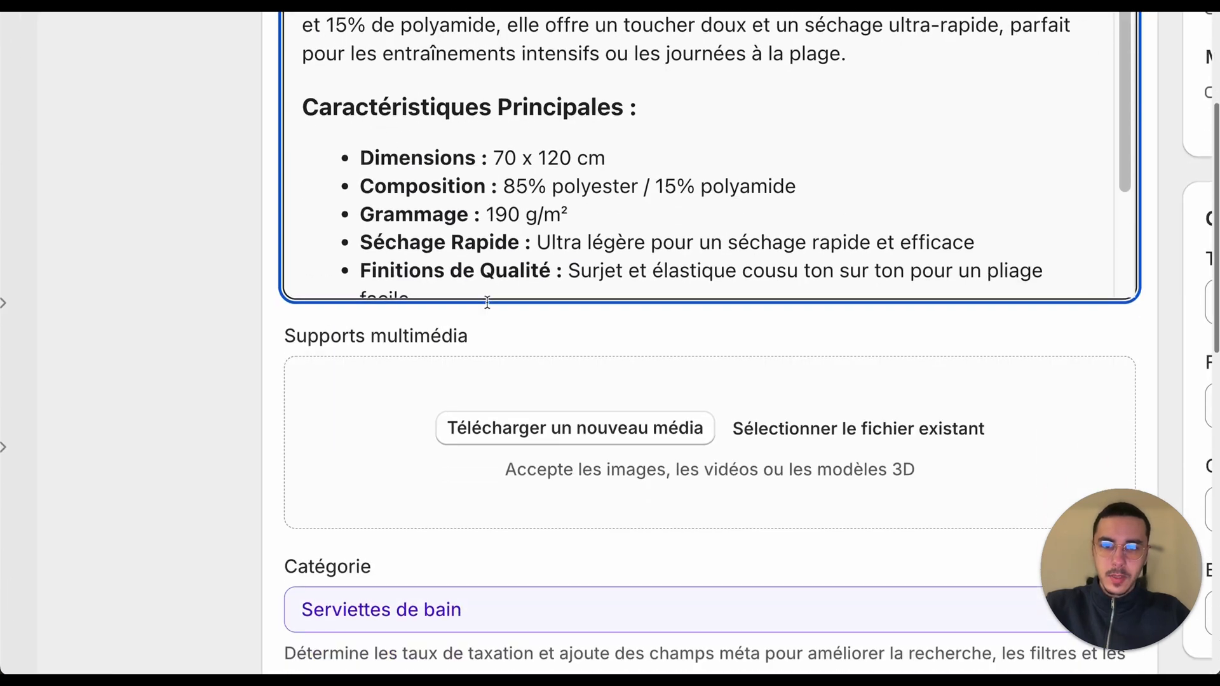
Step: Select the original description text on the Men Fire product page for comparison
scroll(488, 298, "up", 3)
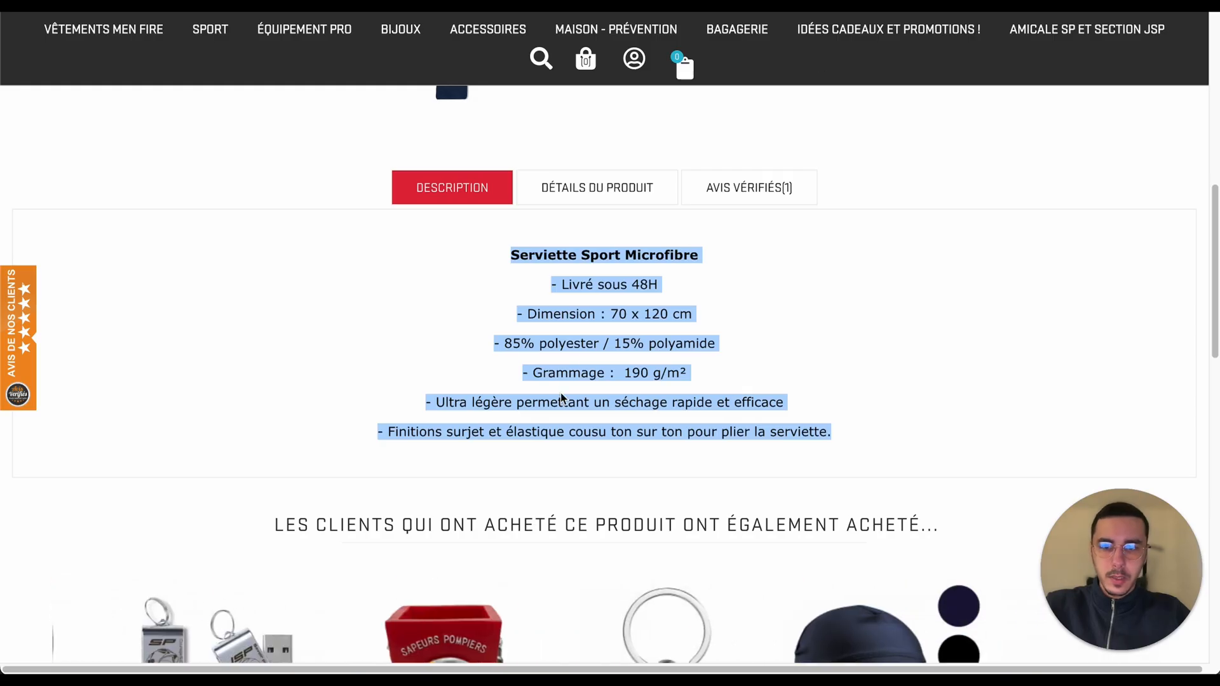
scroll(521, 331, "down", 1)
left_click(485, 235)
left_click_drag(485, 235, 872, 421)
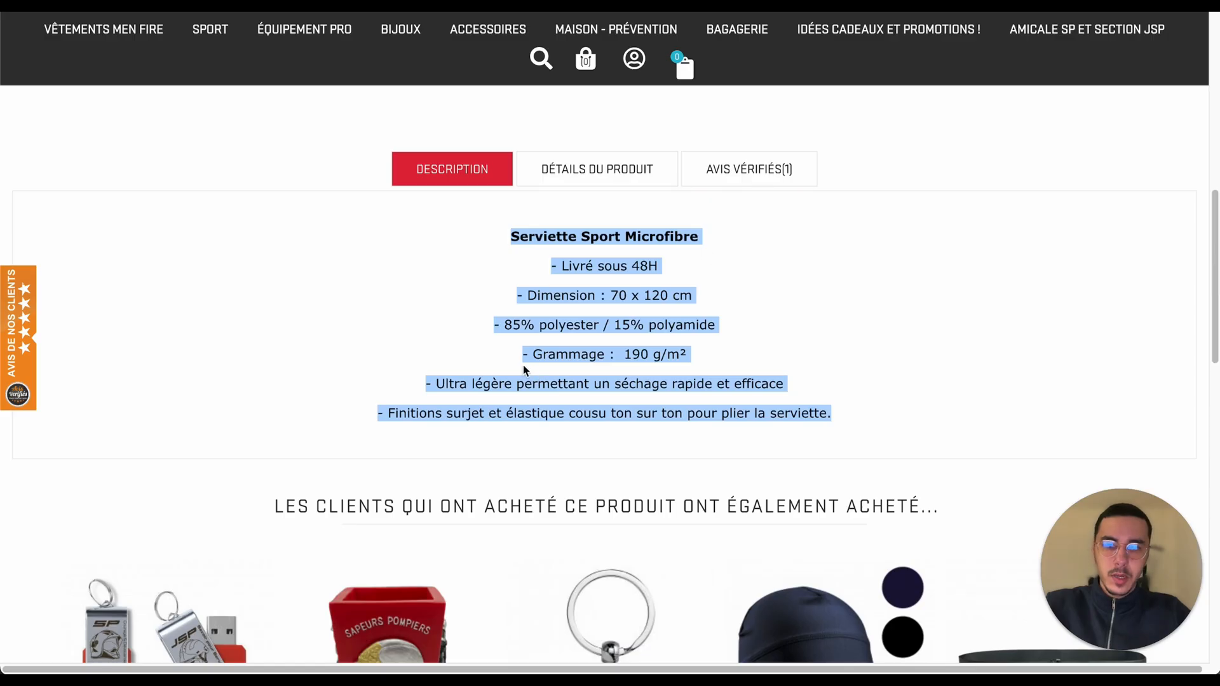
left_click(477, 338)
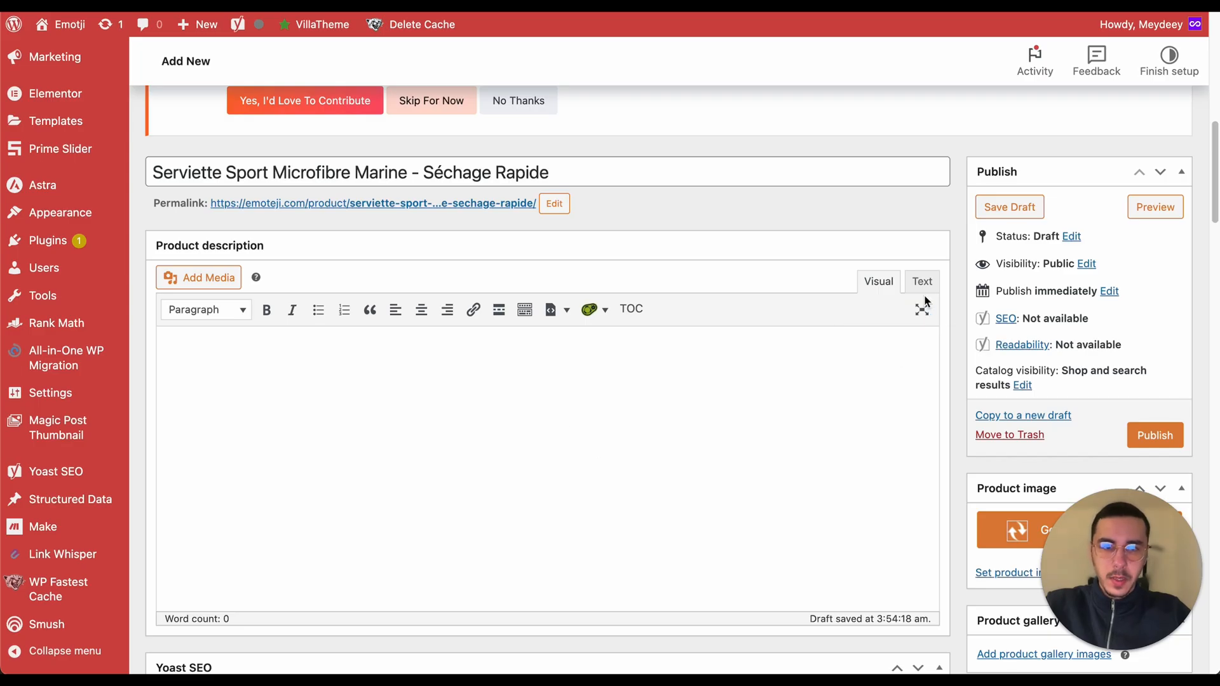
Step: Paste the HTML description into the WooCommerce product description's text view and switch back to the visual view
left_click(922, 282)
left_click(727, 389)
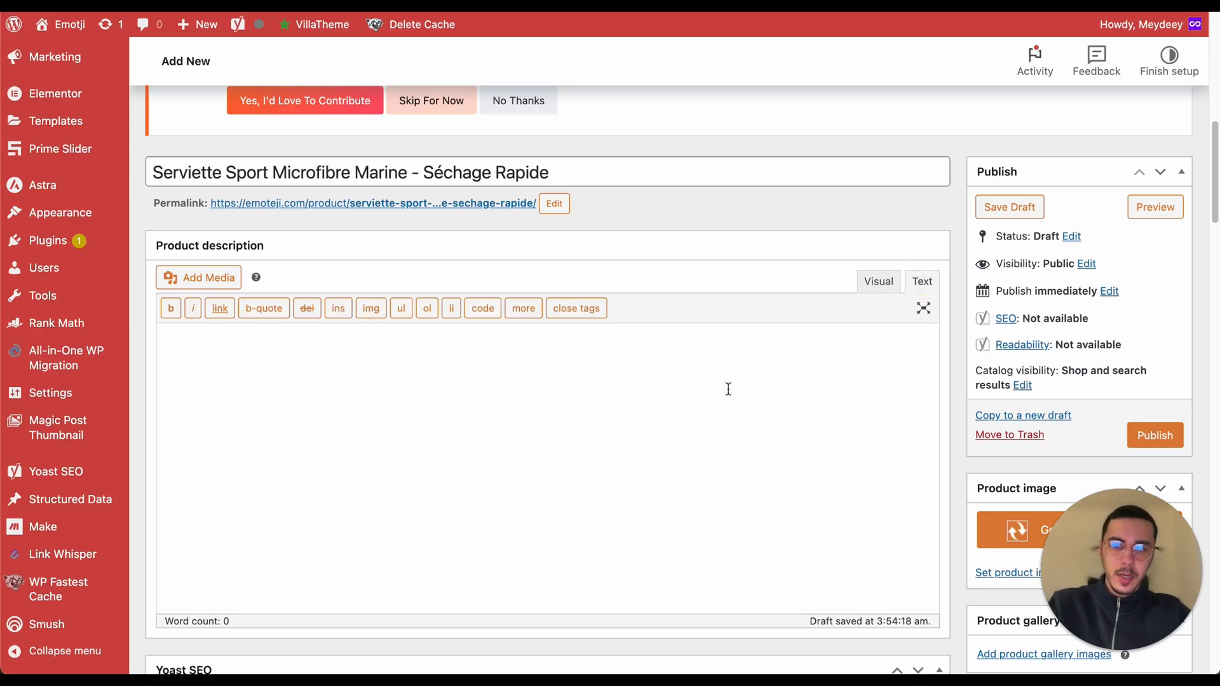
type("<h2>Serviette de Sport en Microfibre Marine</h2> <p>Idéale pour toutes vos activités sportives, notre serviette en microfibre marine de dimension 70 x 120 cm combine légèreté et efficacité. Composée à 85% de polyester et 15% de polyamide, elle offre un toucher doux et un séchage ultra-rapide, parfait pour les entraînements intensifs ou les journées à la plage.</p> <h3>Caractéristiques Principales :</h3> <ul>   <li><strong>Dimensions :</strong> 70 x 120 cm</li>   <li><strong>Composition :</strong> 85% polyester / 15% polyamide</li>   <li><strong>Grammage :</strong> 190 g/m²</li>   <li><strong>Séchage Rapide :</strong> Ultra légère pour un séchage rapide et efficace</li>   <li><strong>Finitions de Qualité :</strong> Surjet et élastique cousu ton sur ton pour un pliage facile</li>   <li><strong>Livraison Express :</strong> Recevez votre serviette en seulement 48H</li> </ul> <p>Que vous soyez en salle de sport ou en pleine nature, cette serviette de sport en microfibre marine est votre alliée pour rester au sec et à l'aise.</p>")
left_click(878, 281)
scroll(501, 232, "up", 3)
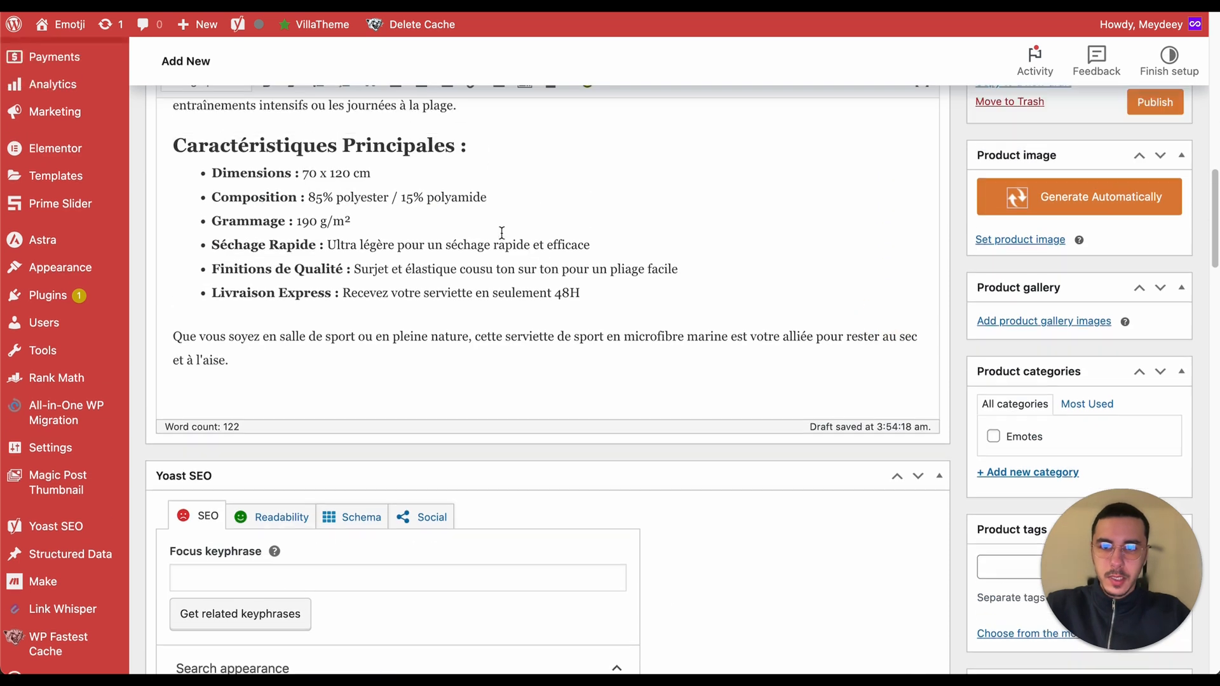
scroll(502, 233, "up", 1)
left_click(192, 208)
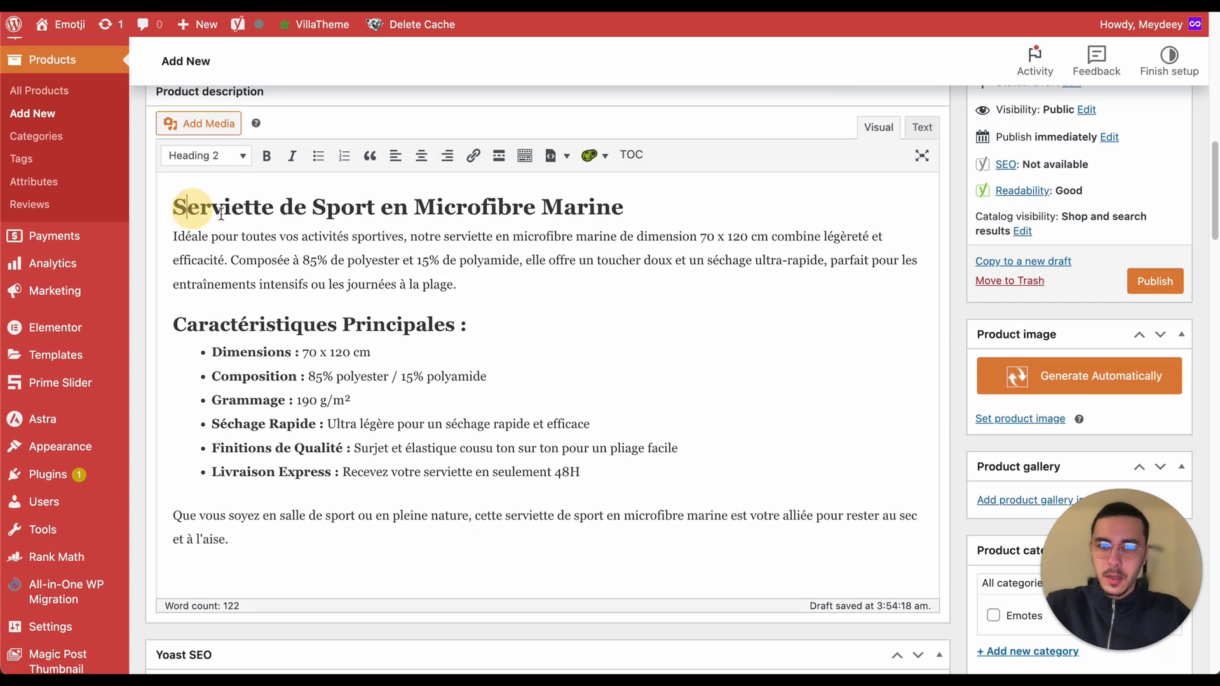
left_click(258, 320)
left_click(258, 355)
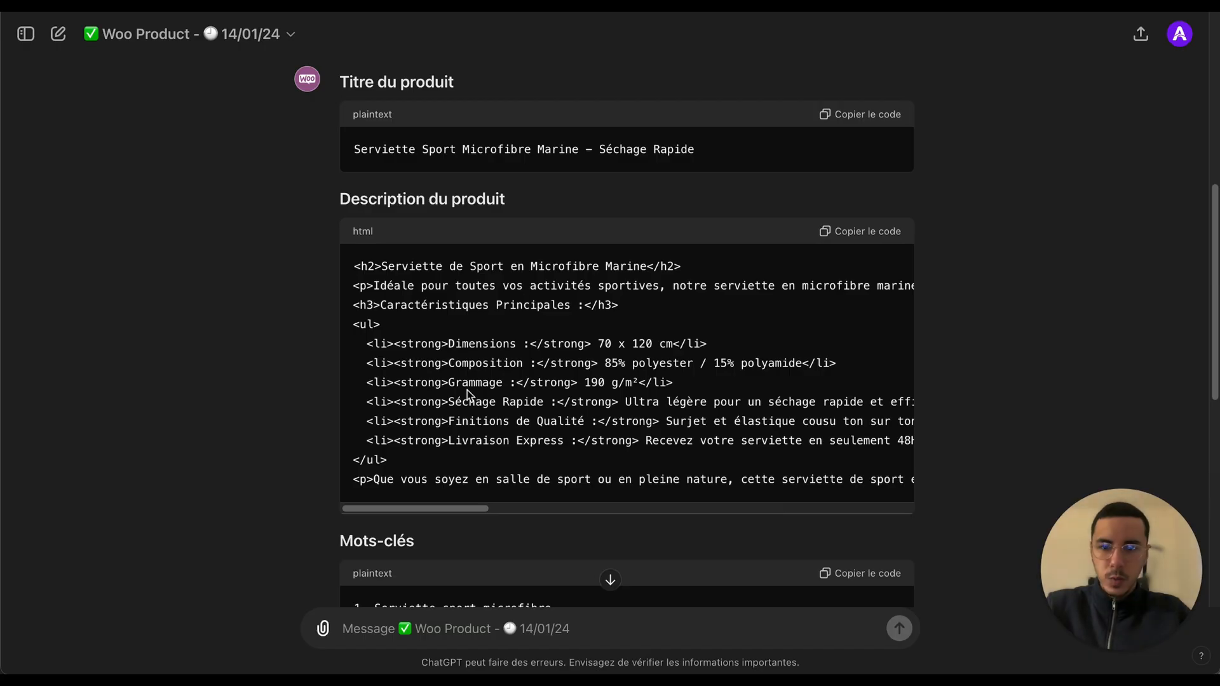
Step: Set the Yoast focus keyphrase to the first generated keyword, Serviette sport microfibre
scroll(474, 381, "down", 5)
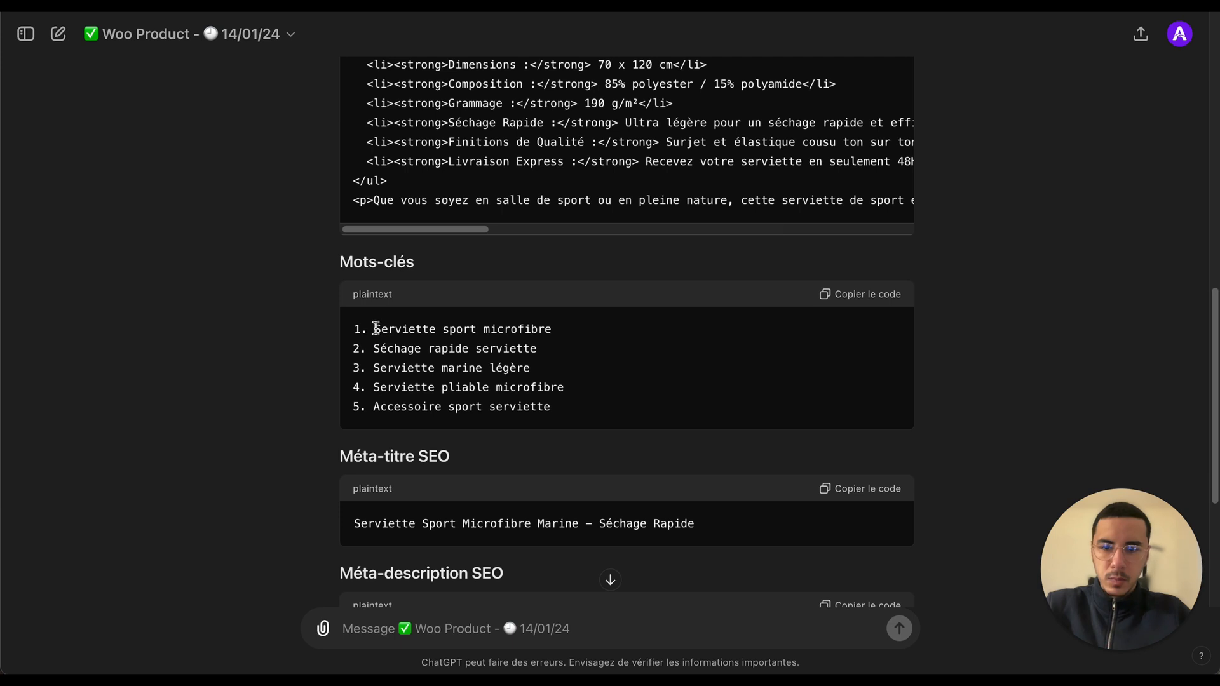
mouse_move(376, 328)
left_mouse_down()
mouse_move(542, 324)
mouse_move(373, 329)
left_mouse_up()
key("ctrl+c")
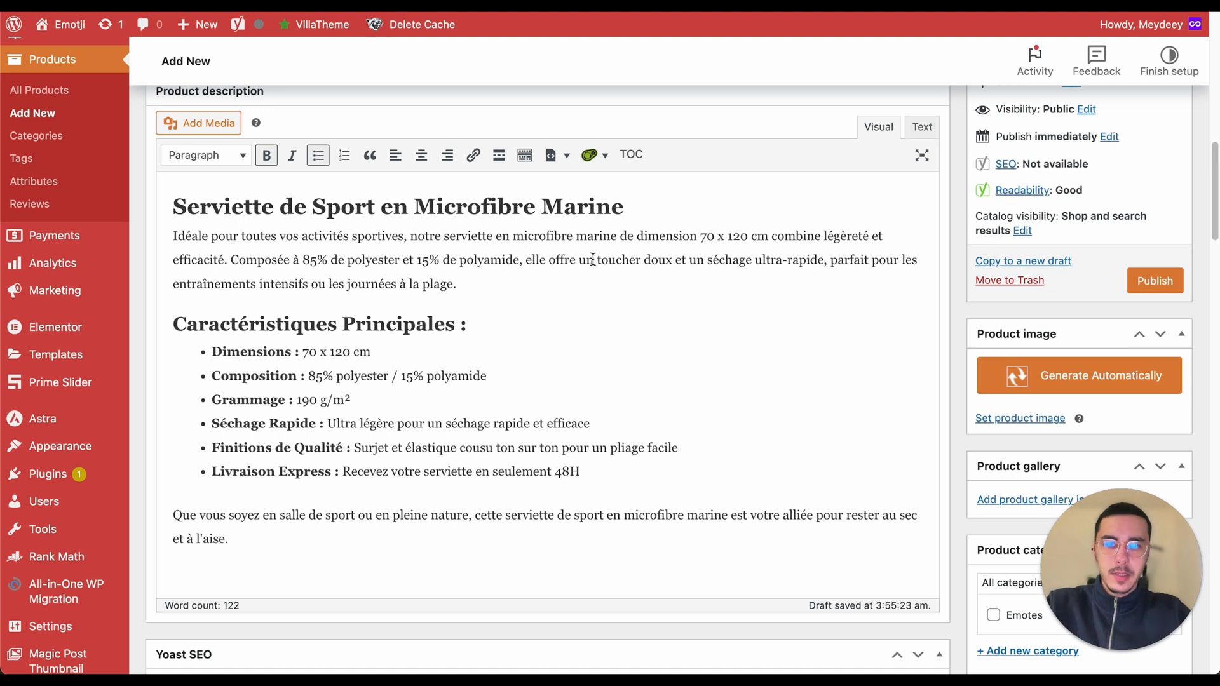
scroll(592, 260, "down", 10)
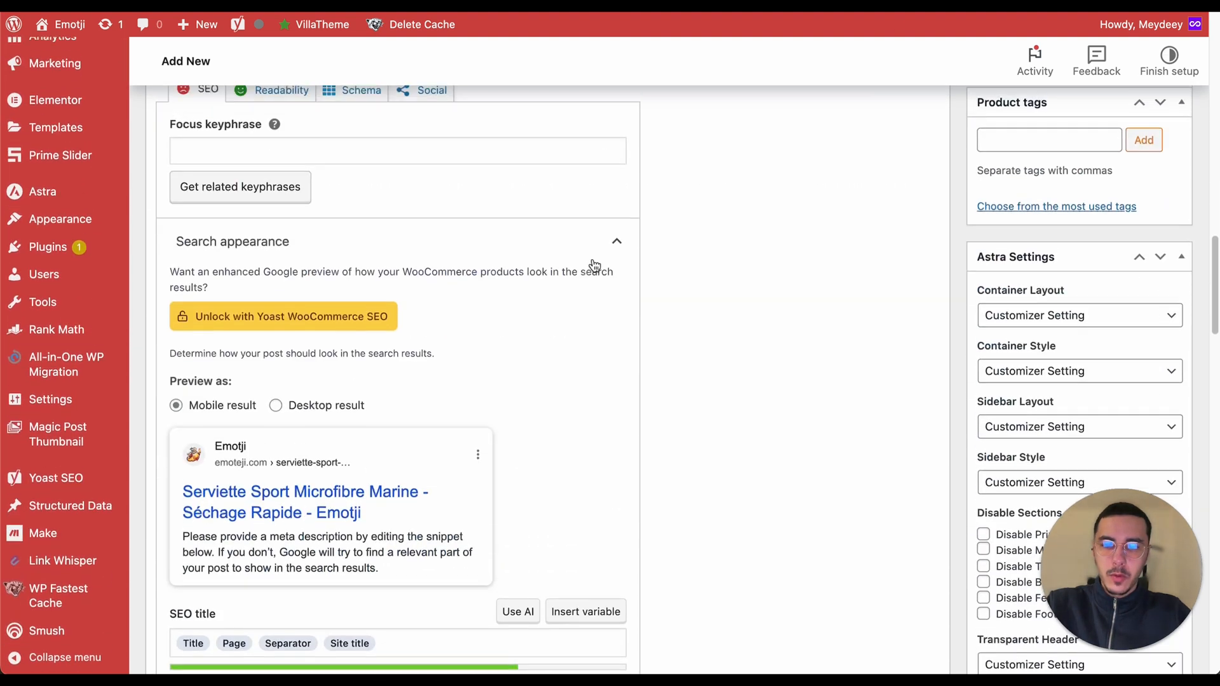
scroll(592, 264, "up", 2)
left_click(542, 240)
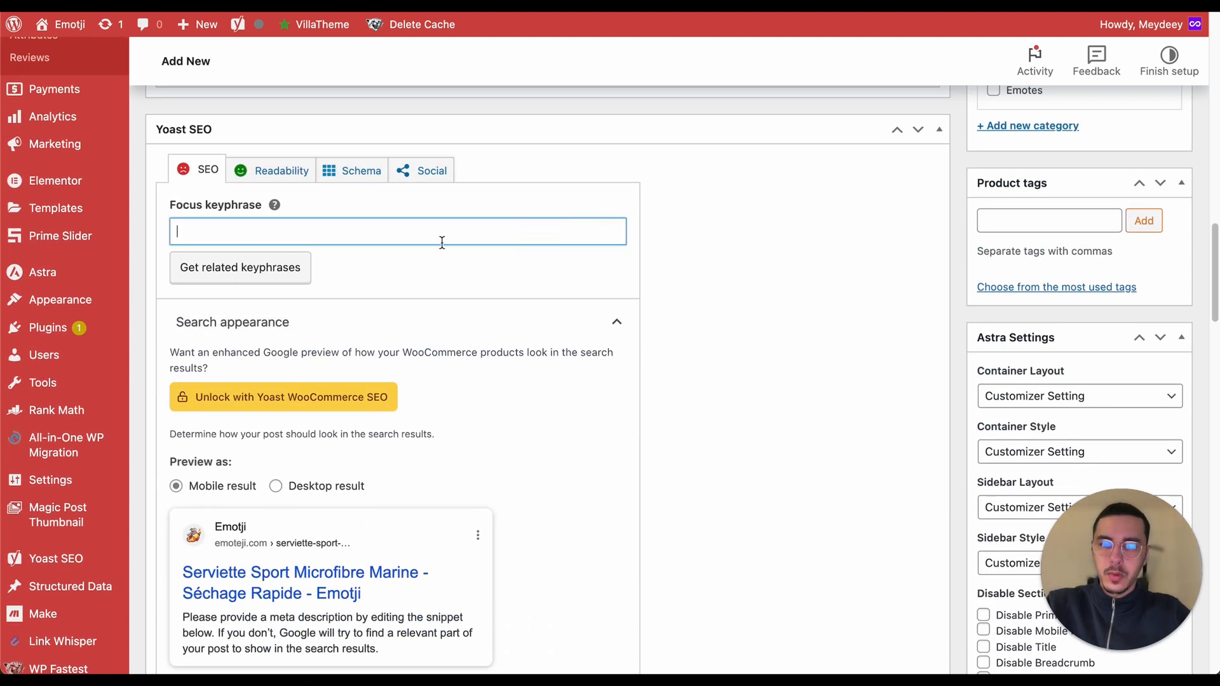
key("ctrl+v")
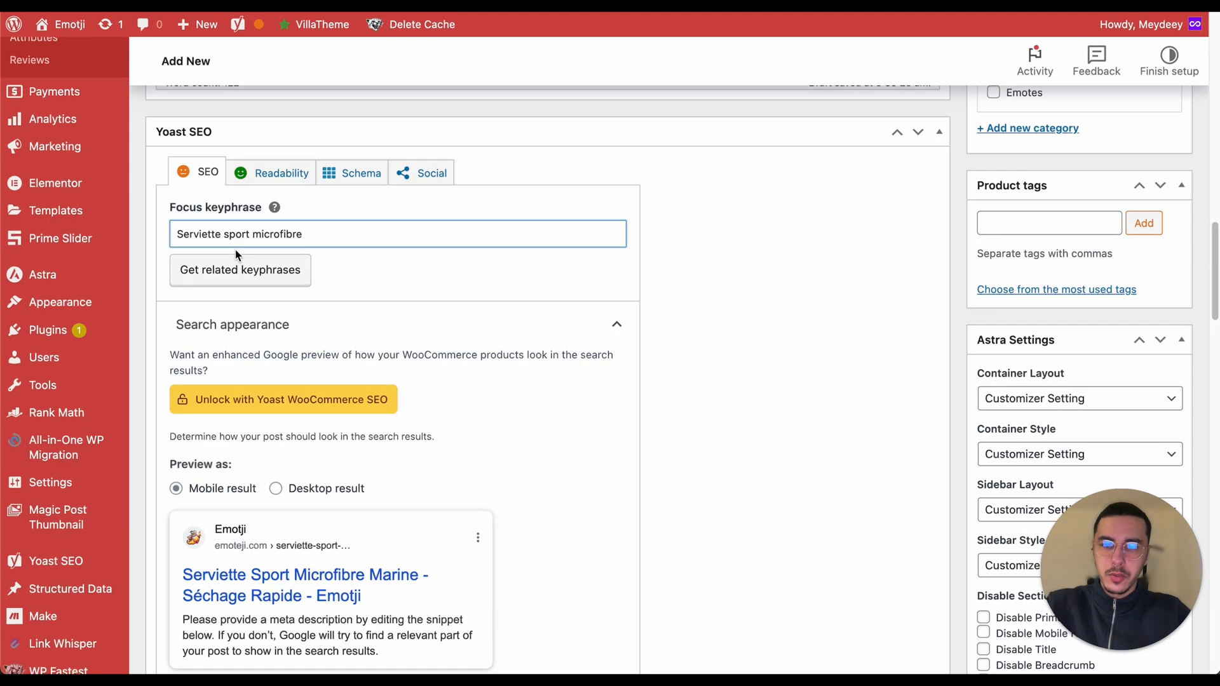
left_click(404, 286)
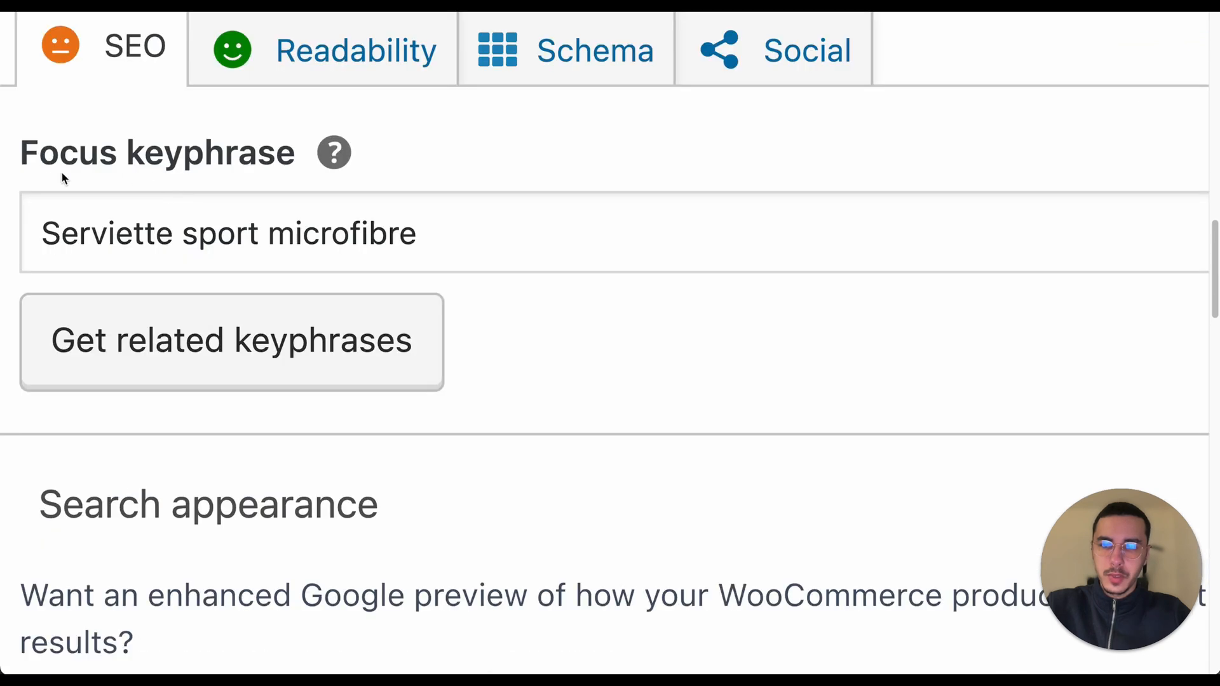
left_click_drag(172, 209, 243, 210)
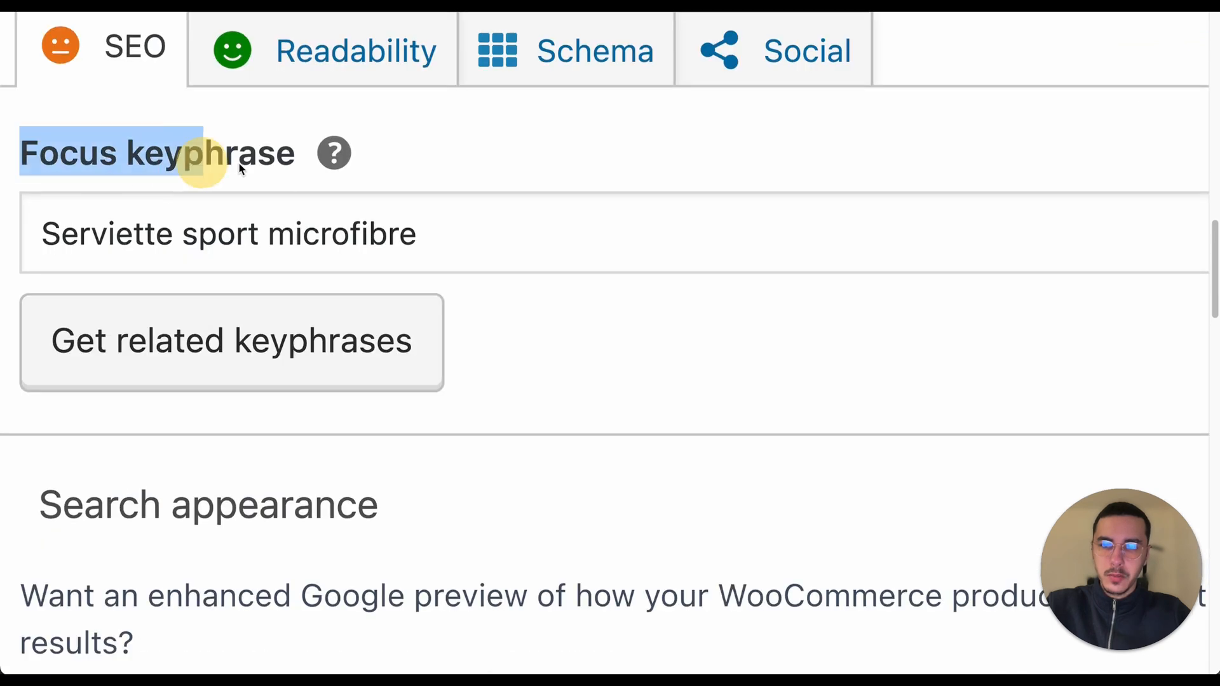
left_click_drag(238, 162, 253, 162)
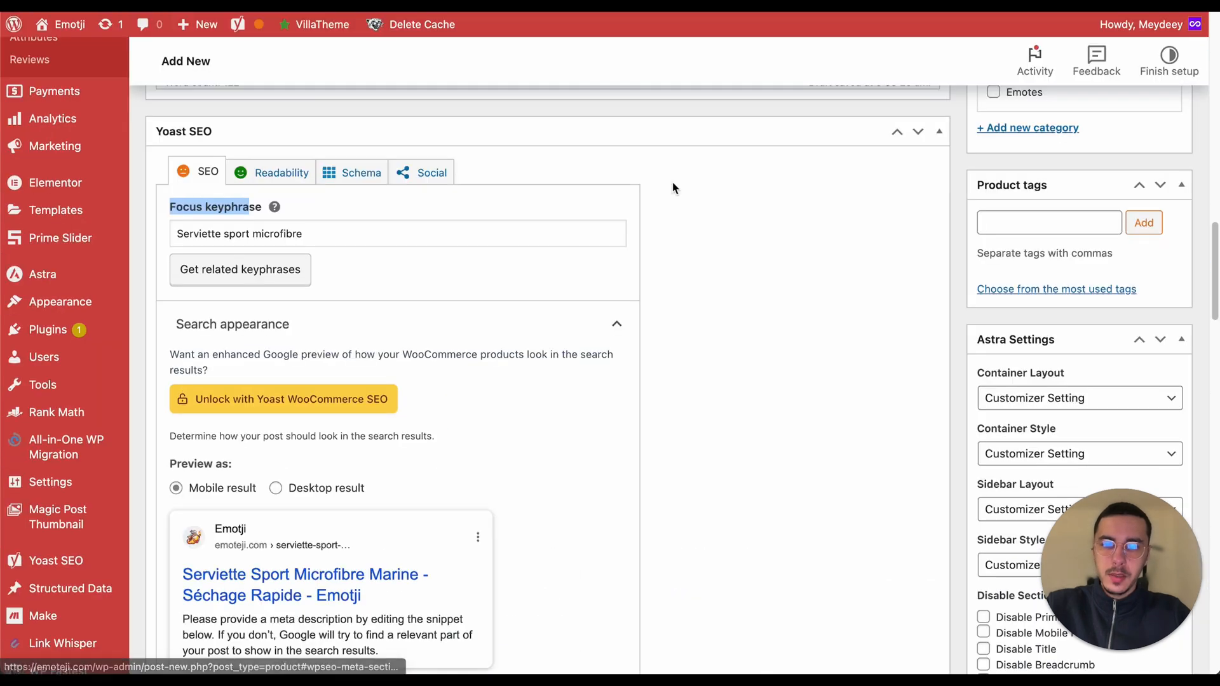
Step: Review the remaining generated keywords, meta title, meta description and slug in the conversation
key("ctrl+Tab")
scroll(786, 219, "down", 4)
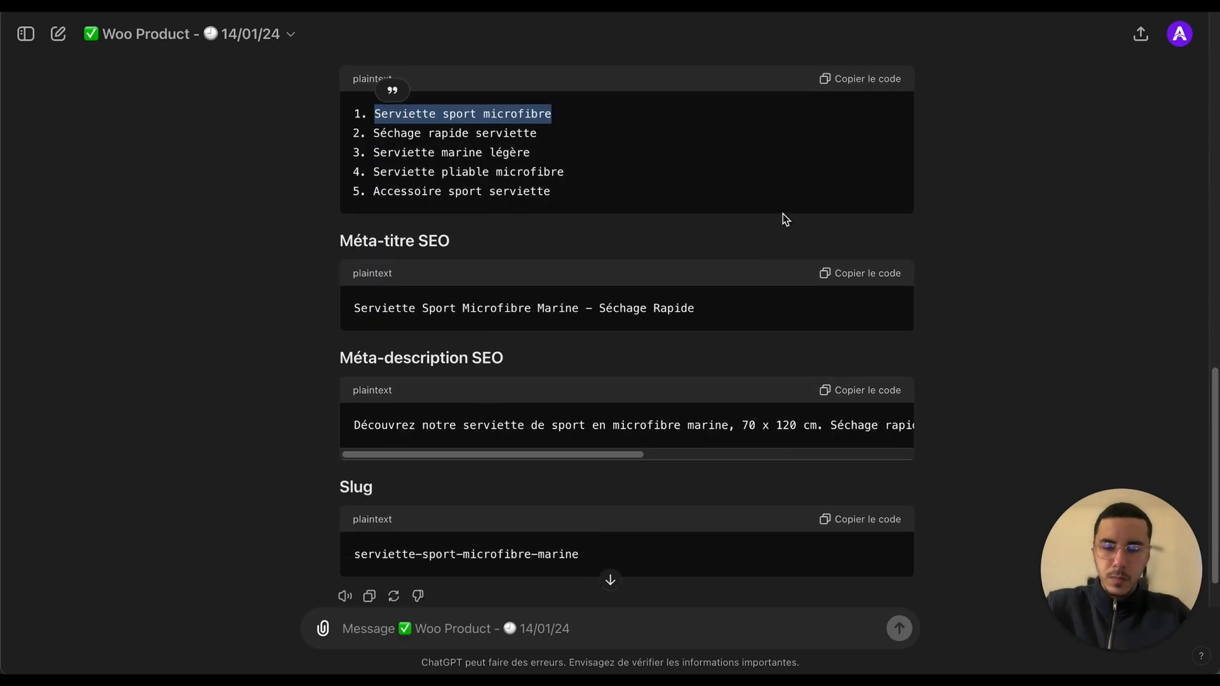
left_click_drag(357, 101, 578, 180)
left_click(359, 242)
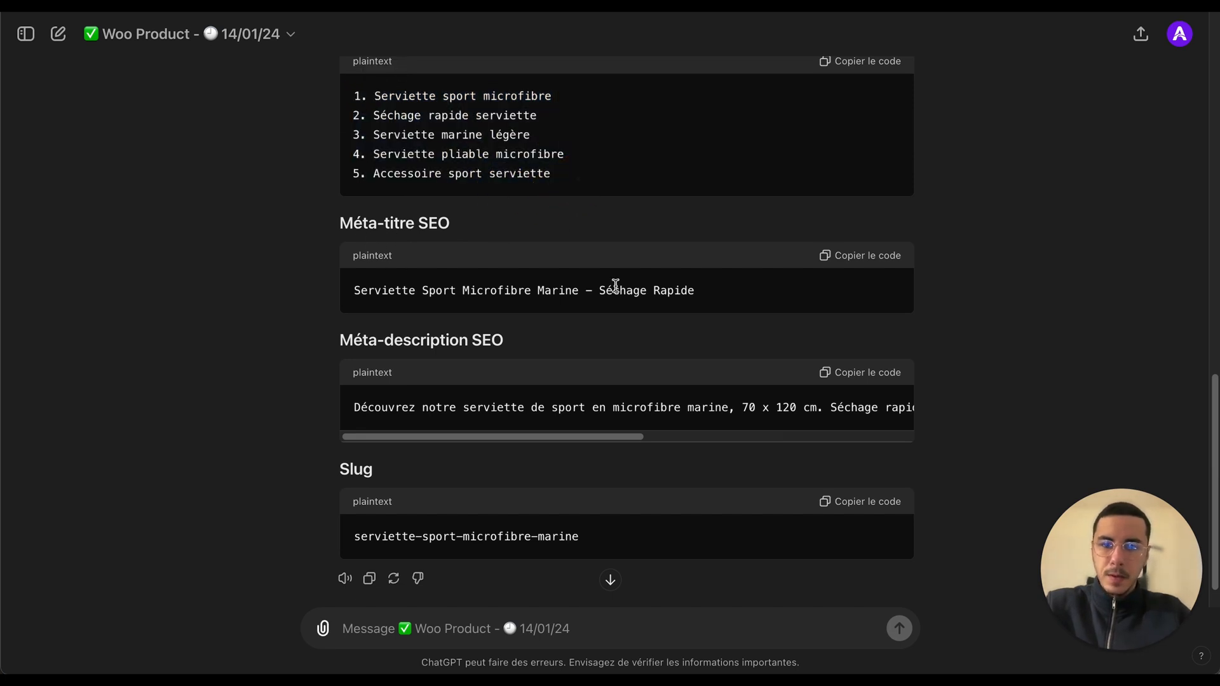
Step: Copy the generated meta title and paste it into the Shopify product's page meta title field
left_click(865, 255)
key("ctrl+Tab")
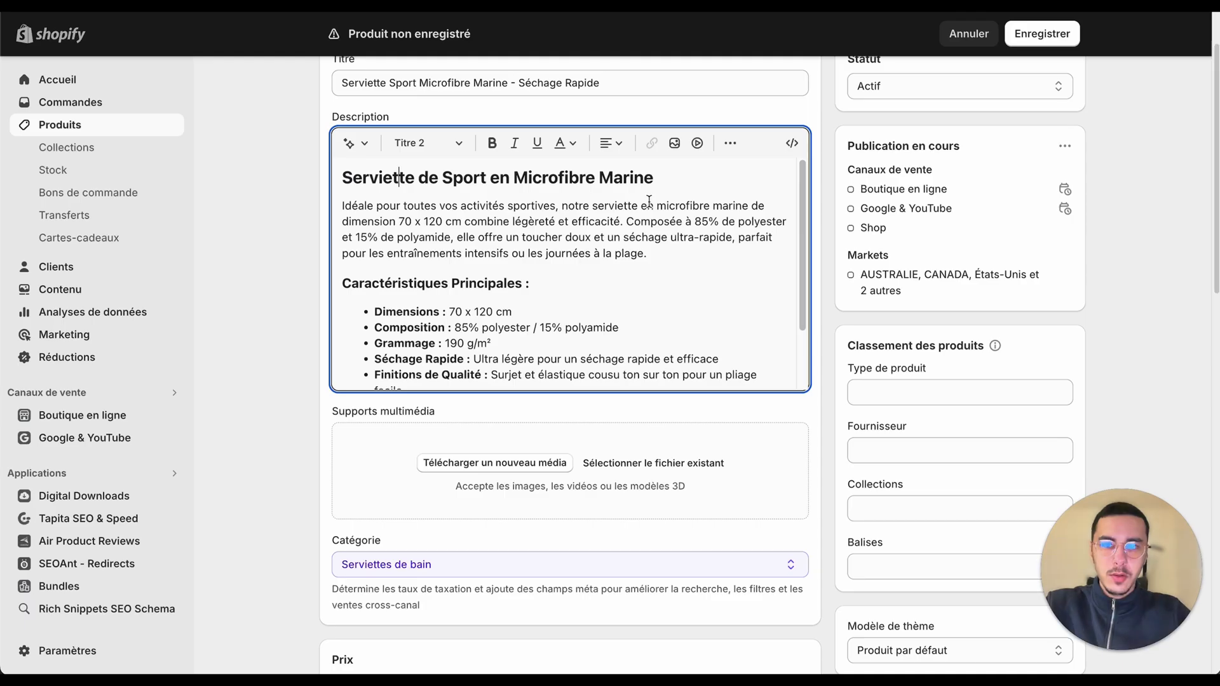
scroll(346, 522, "down", 1)
scroll(346, 522, "down", 15)
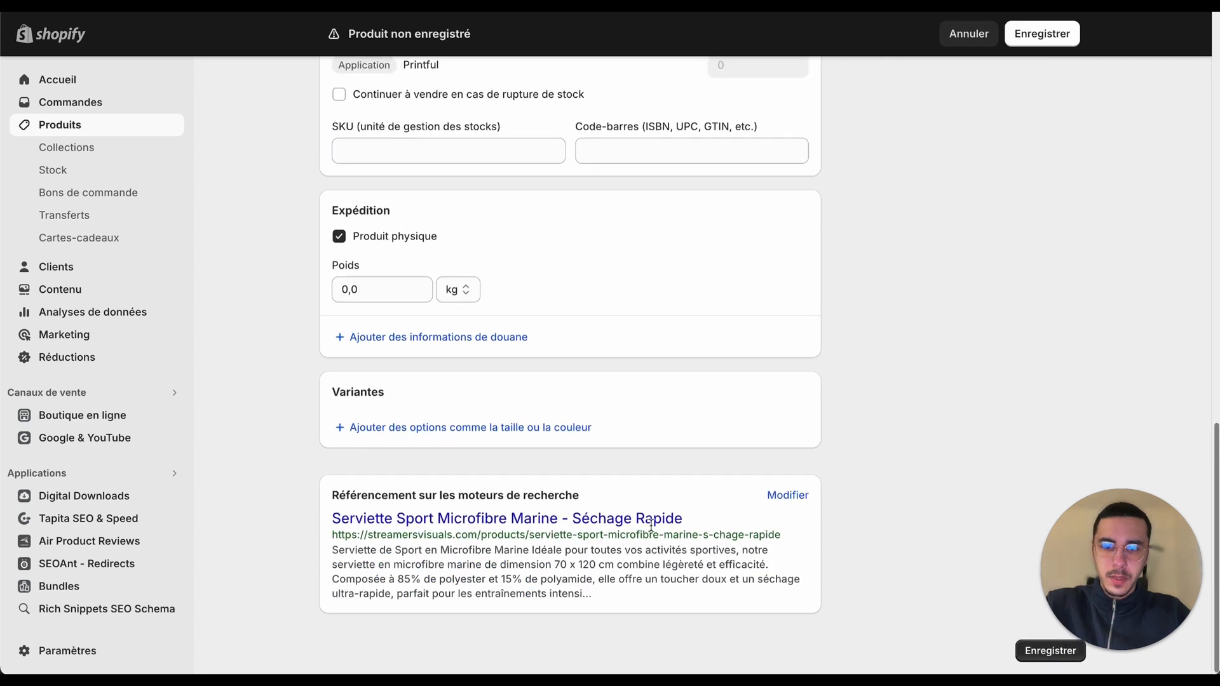
left_click(788, 495)
scroll(770, 498, "down", 4)
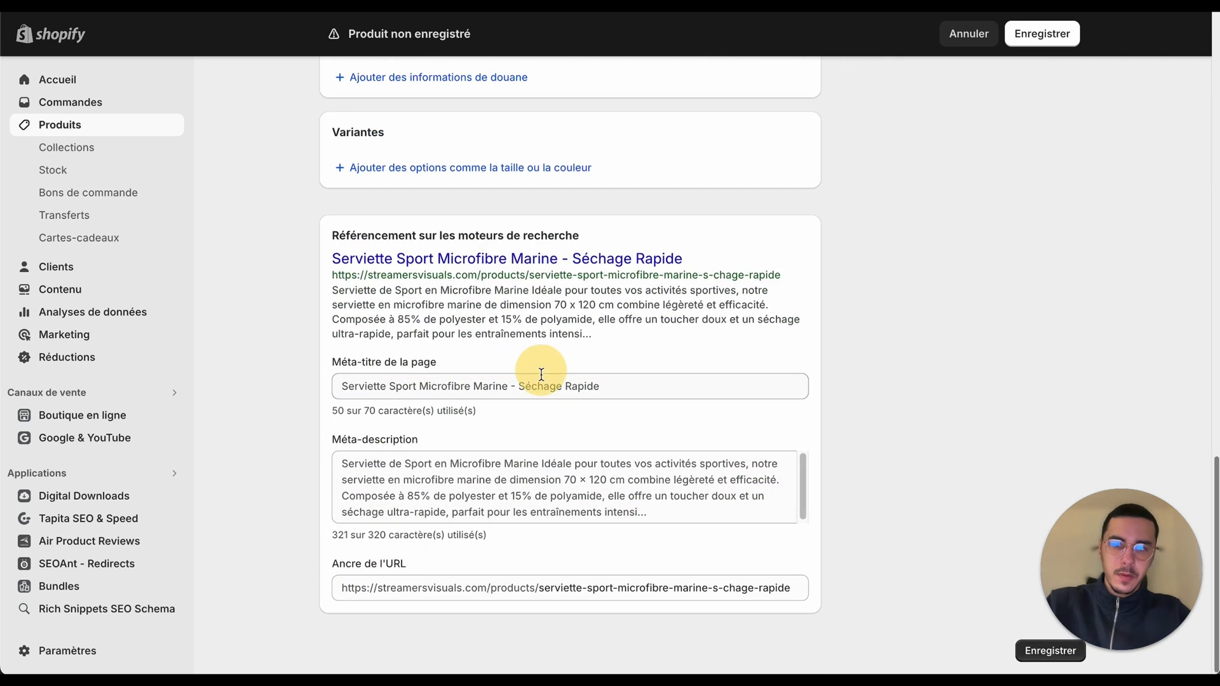
triple_click(540, 386)
type("Serviette Sport Microfibre Marine - Séchage Rapide")
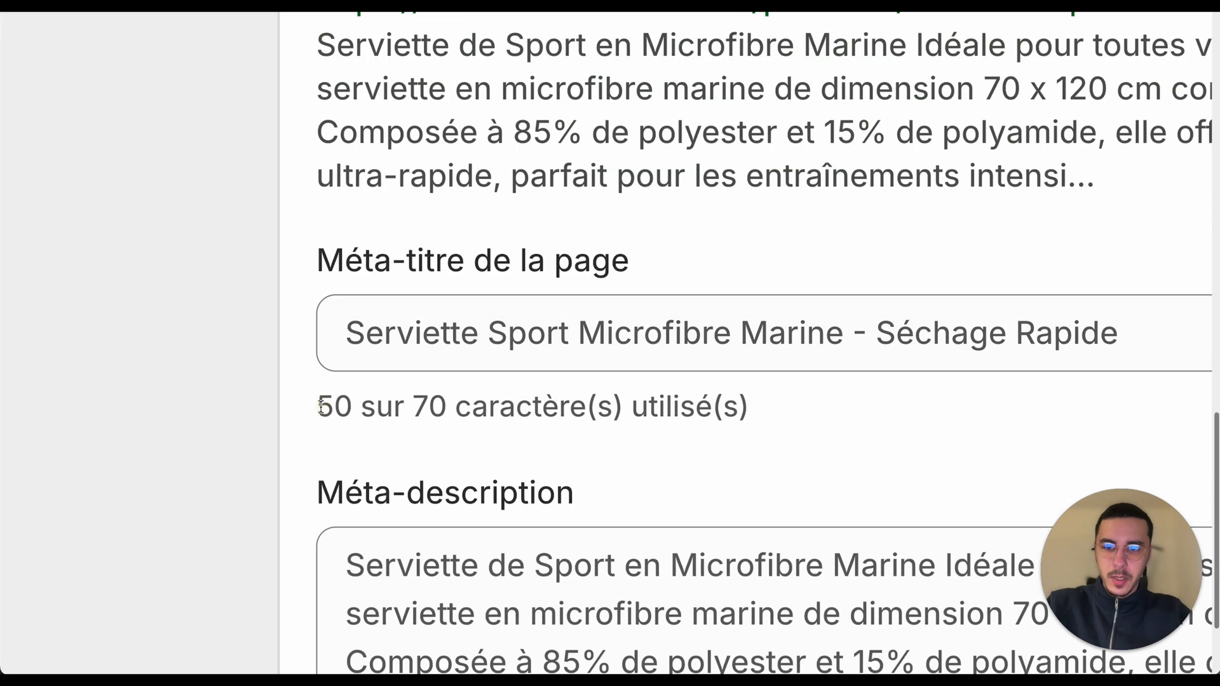
left_click_drag(332, 411, 375, 410)
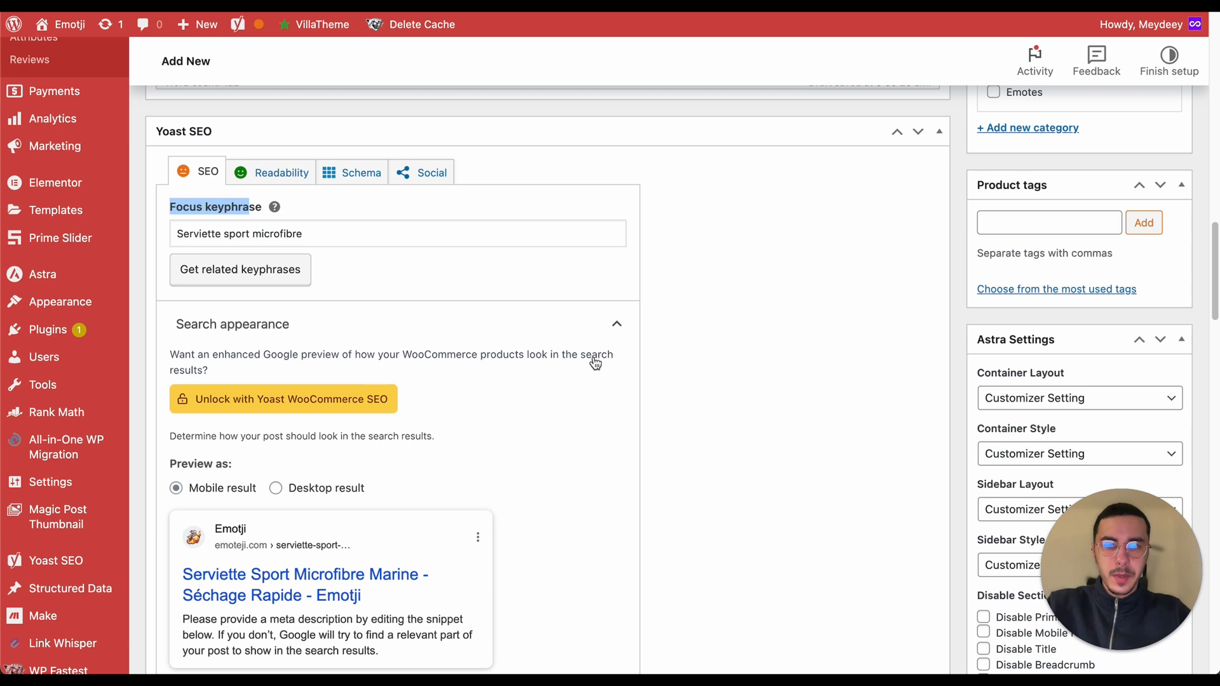
Step: Replace the Yoast SEO title with the generated meta title followed by the Separator and Site title variables
scroll(515, 471, "down", 10)
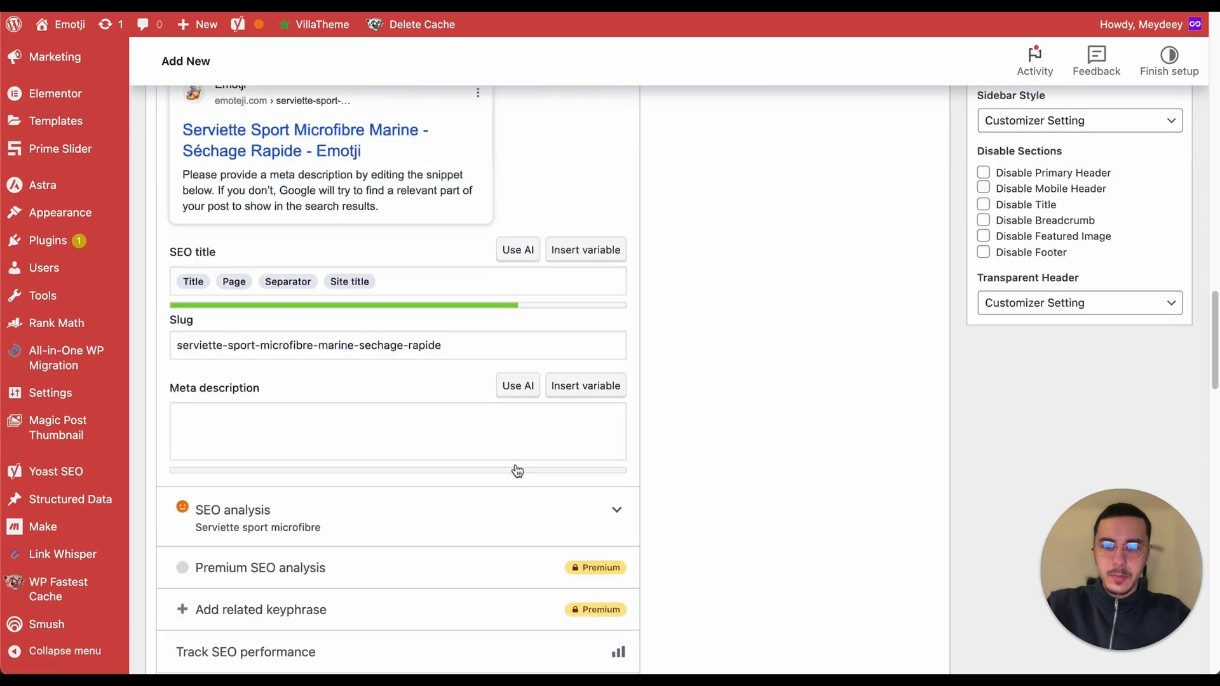
scroll(516, 471, "up", 2)
scroll(517, 471, "up", 4)
left_click(395, 337)
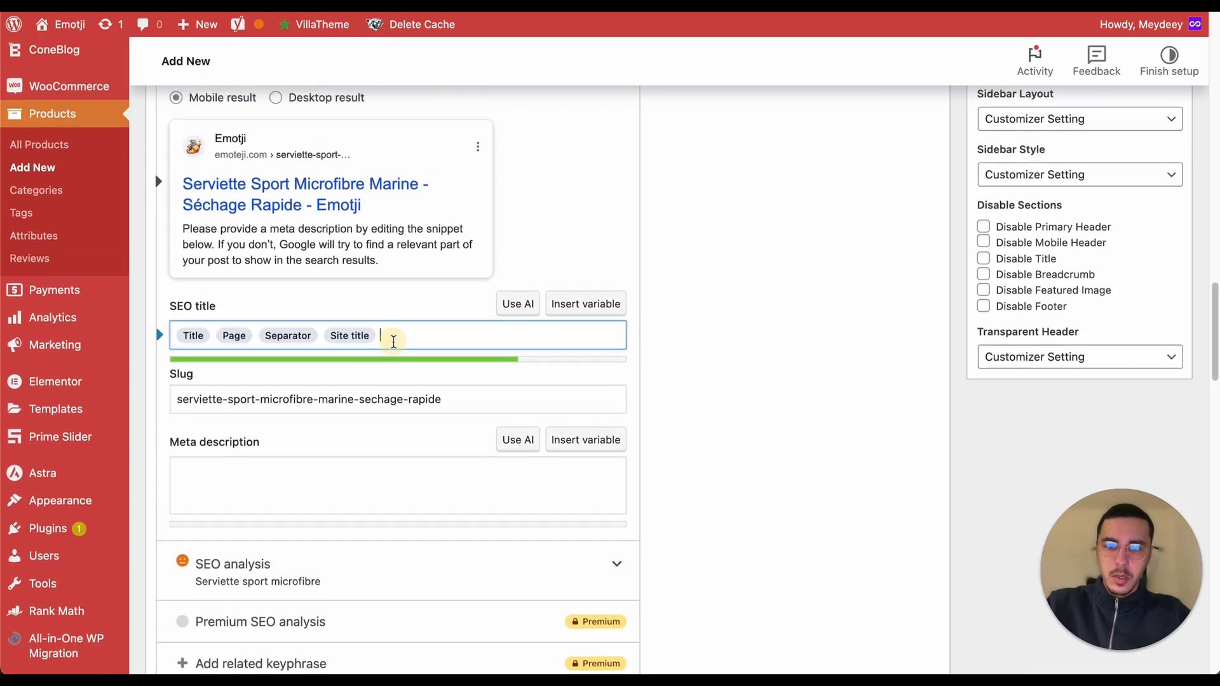
key("BackSpace")
key("BackSpace")
key("BackSpace")
key("BackSpace")
type("Serviette Sport Microfibre Marine - Séchage Rapide")
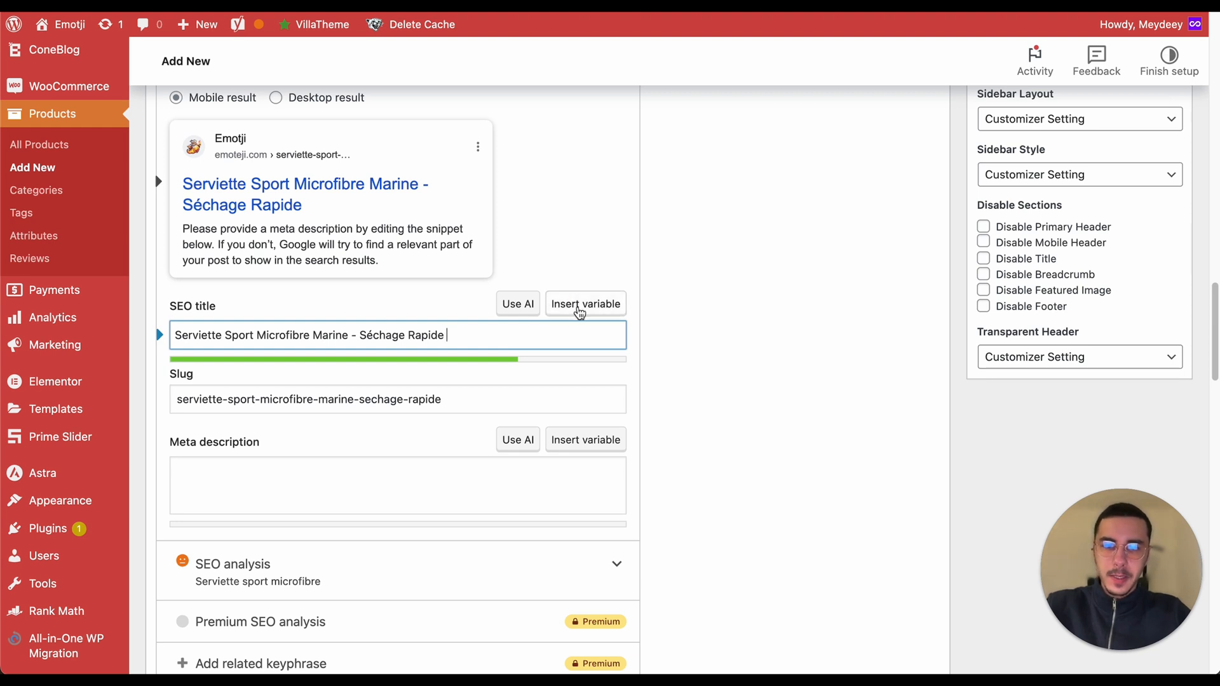
left_click(580, 305)
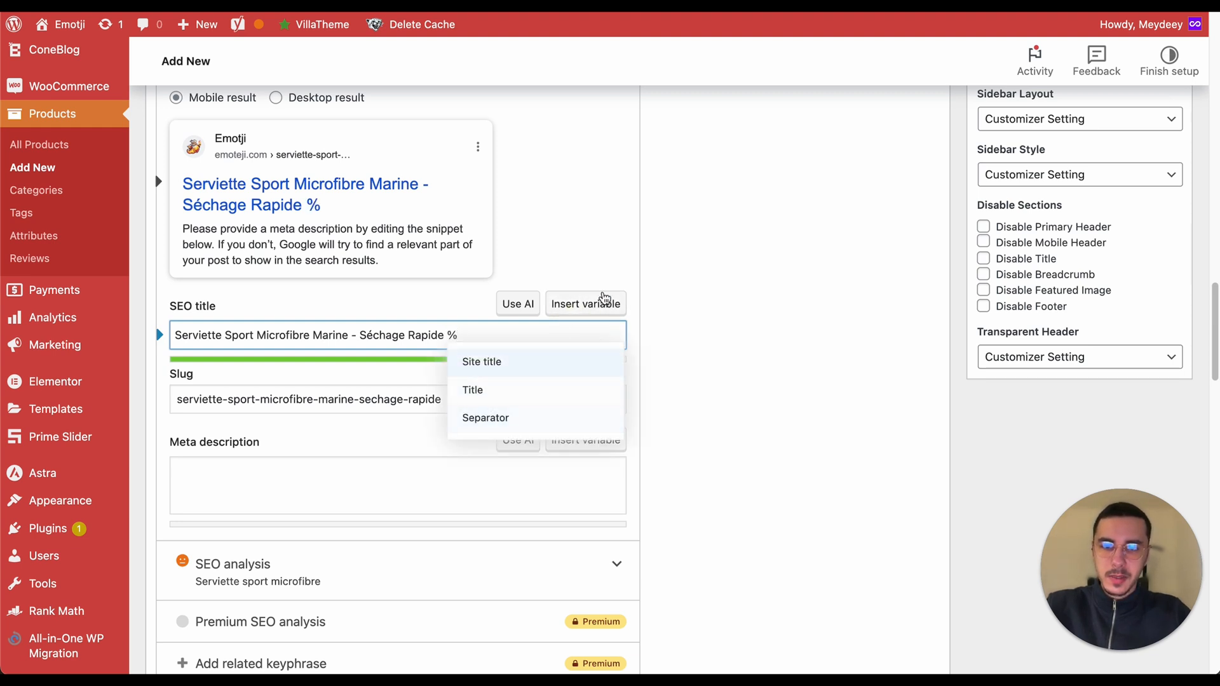
left_click(537, 418)
left_click(585, 304)
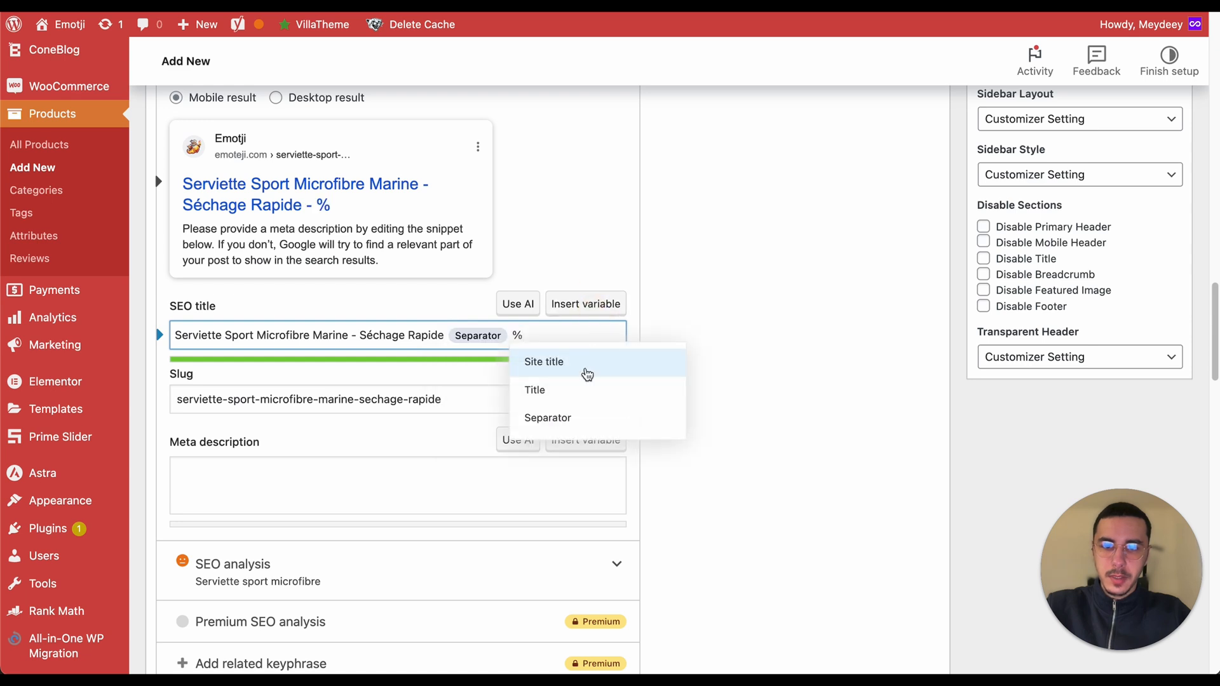
left_click(565, 376)
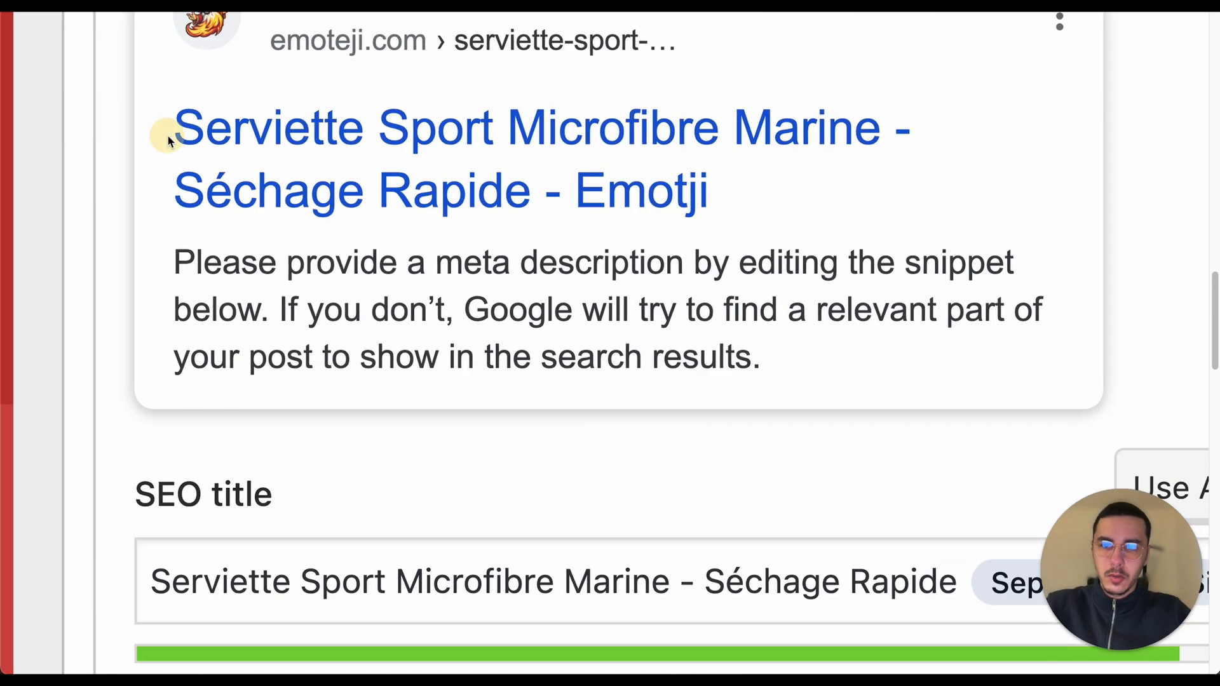
left_click_drag(164, 128, 521, 200)
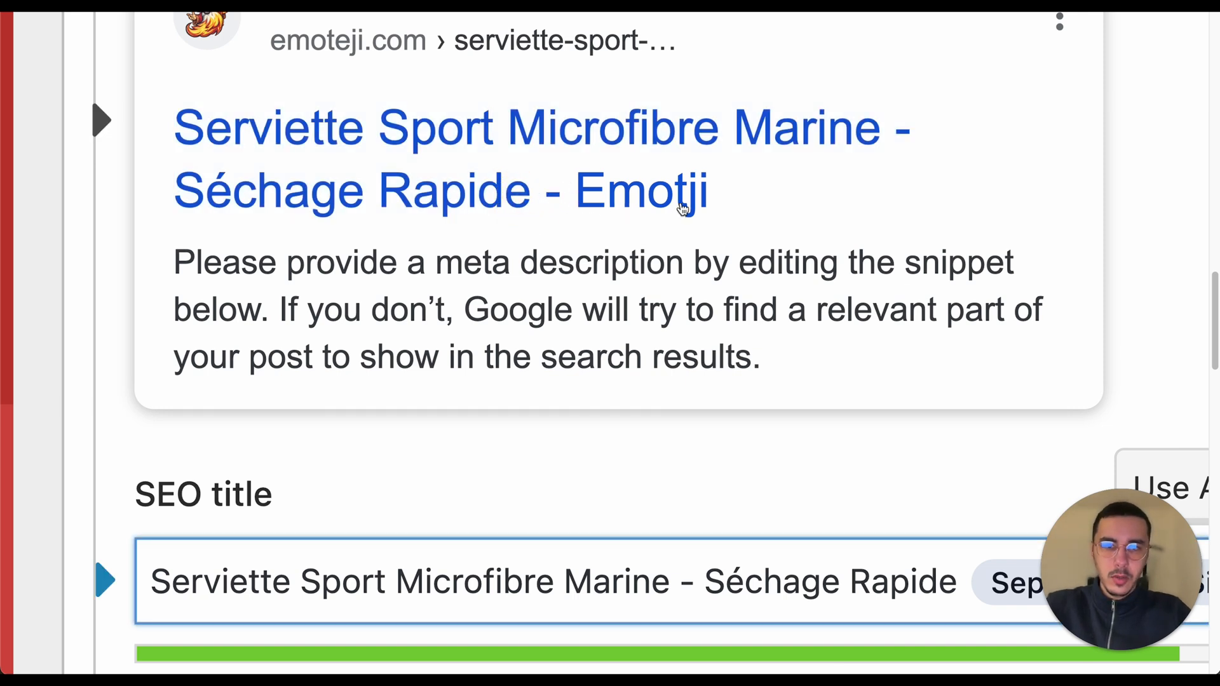
left_click_drag(665, 207, 827, 199)
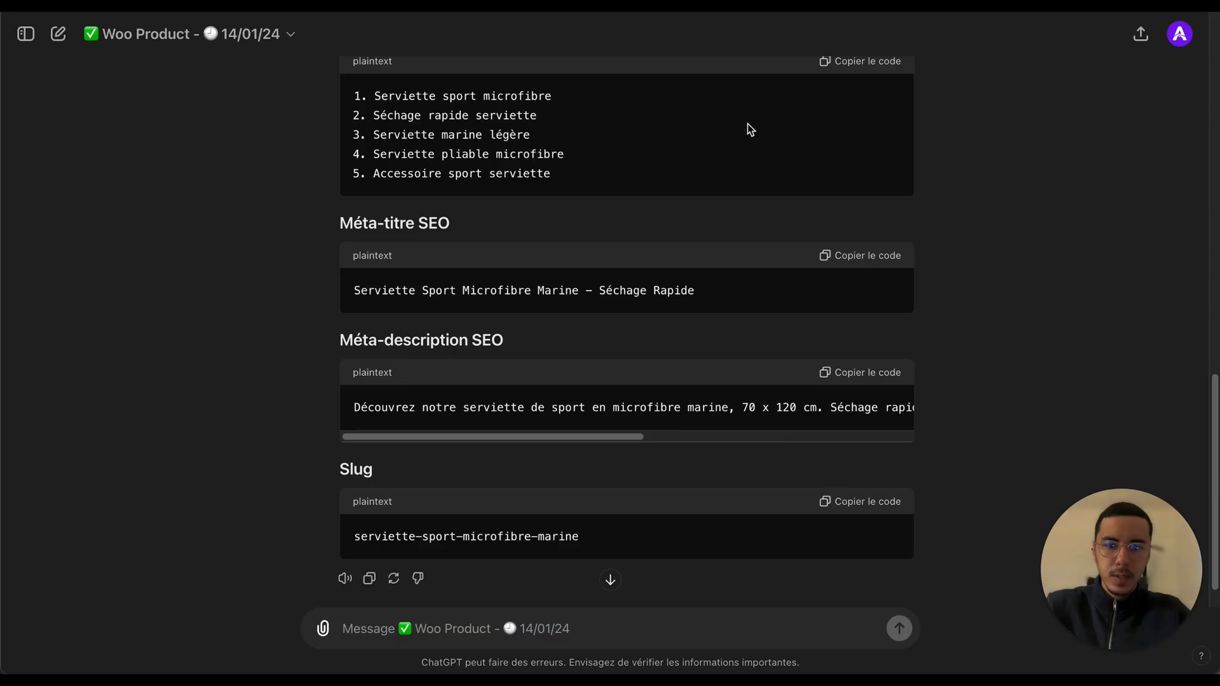
Step: Copy the generated meta description and paste it into the Shopify meta-description field, removing the trailing empty line
scroll(728, 269, "down", 1)
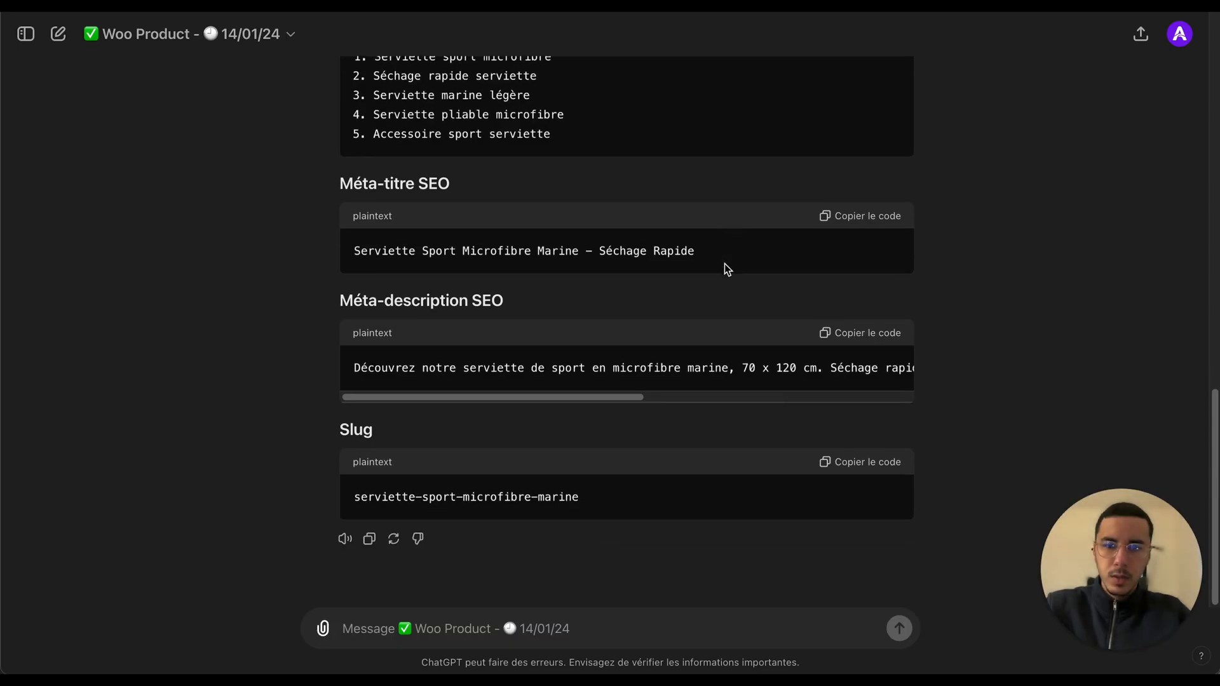
left_click(882, 337)
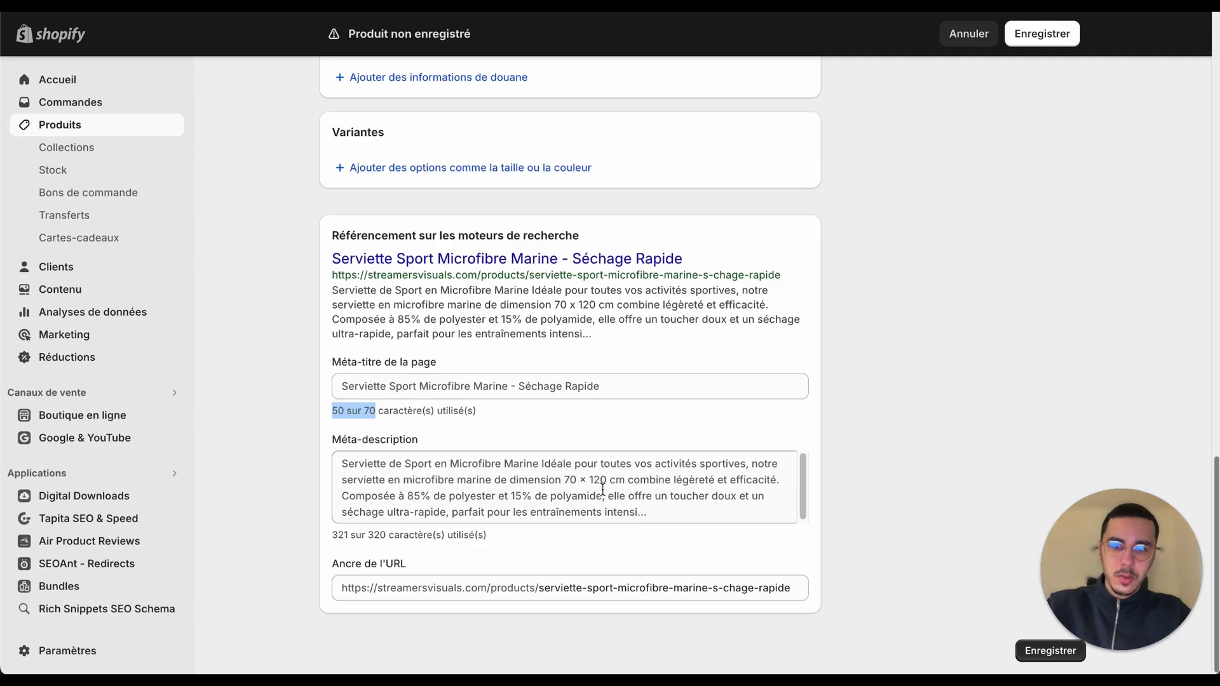
left_click(602, 489)
key("ctrl+a")
type("Serviette de Sport en Microfibre Marine Idéale pour toutes vos activités sportives, notre serviette en microfibre marine de dimension 70 × 120 cm combine légèreté et efficacité. Composée à 85% de polyester et 15% de polyamide, elle offre un toucher doux et un séchage ultra-rapide, parfait pour les entraînements intensi…")
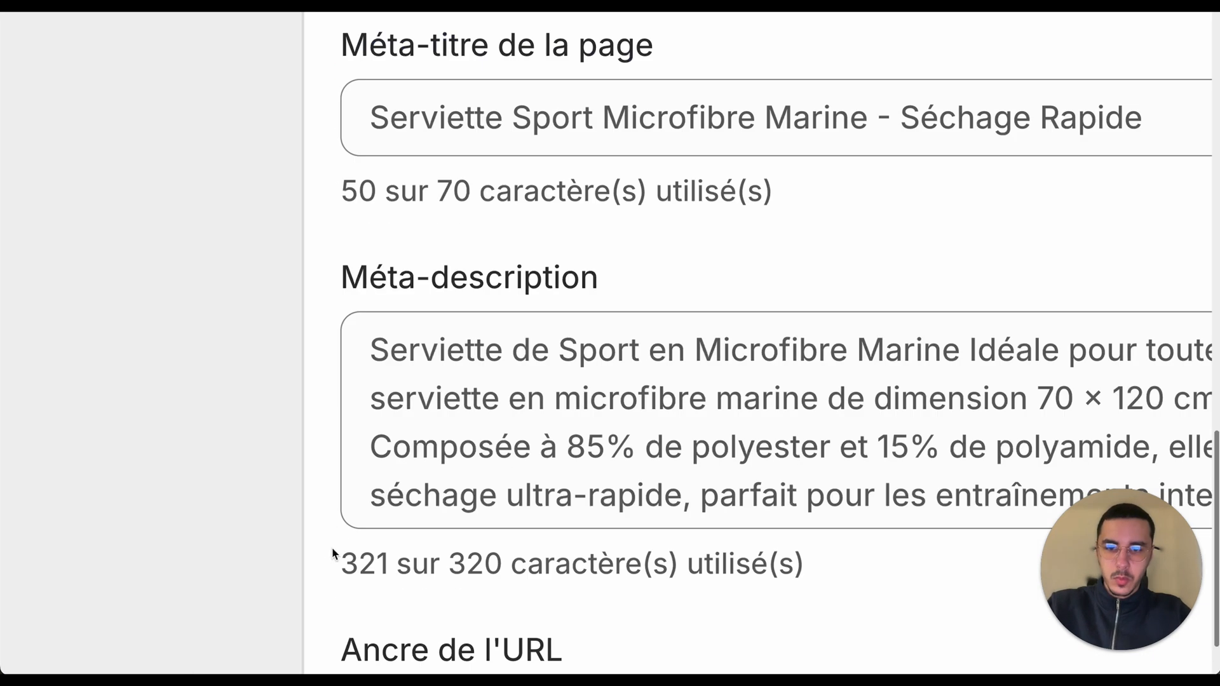
left_click_drag(333, 554, 520, 563)
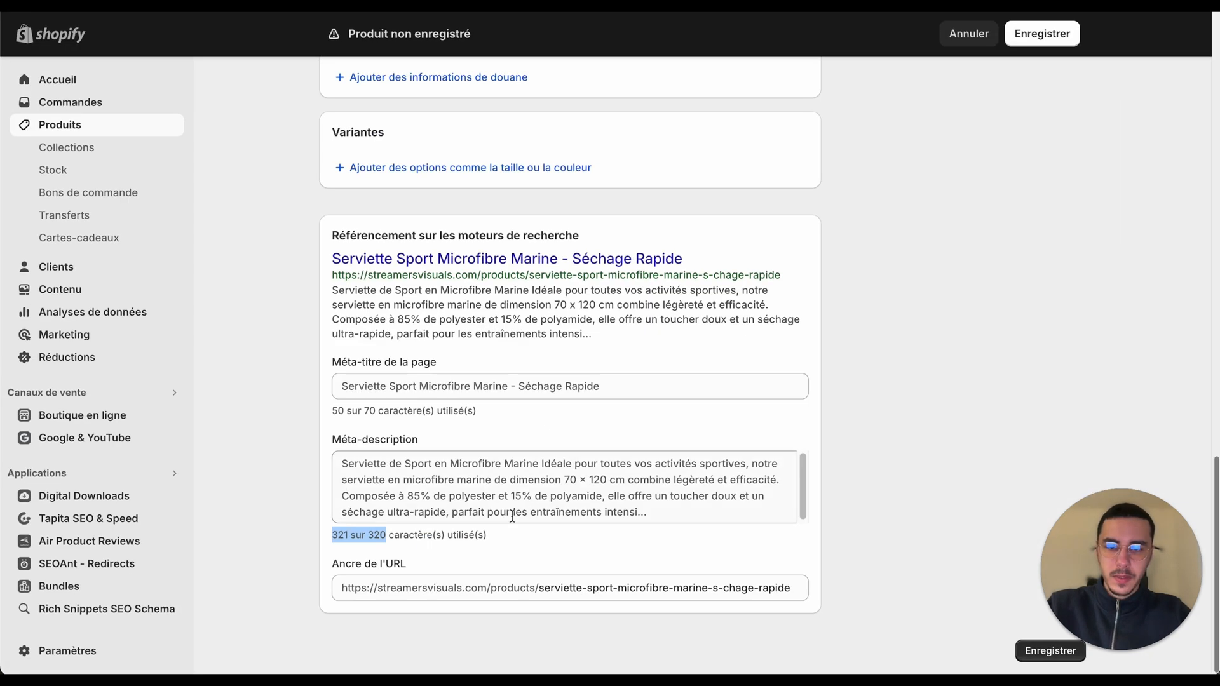
left_click(684, 533)
key("ctrl+a")
type("Serviette de Sport en Microfibre Marine Idéale pour toutes vos activités sportives, notre serviette en microfibre marine de dimension 70 × 120 cm combine légèreté et efficacité. Composée à 85% de polyester et 15% de polyamide, elle offre un toucher doux et un séchage ultra-rapide, parfait pour les entraînements intensi...")
key("ctrl+a")
type("Découvrez notre serviette de sport en microfibre marine, 70 × 120 cm. Séchage rapide, ultra légère, idéale pour vos activités sportives. Livraison en 48H.")
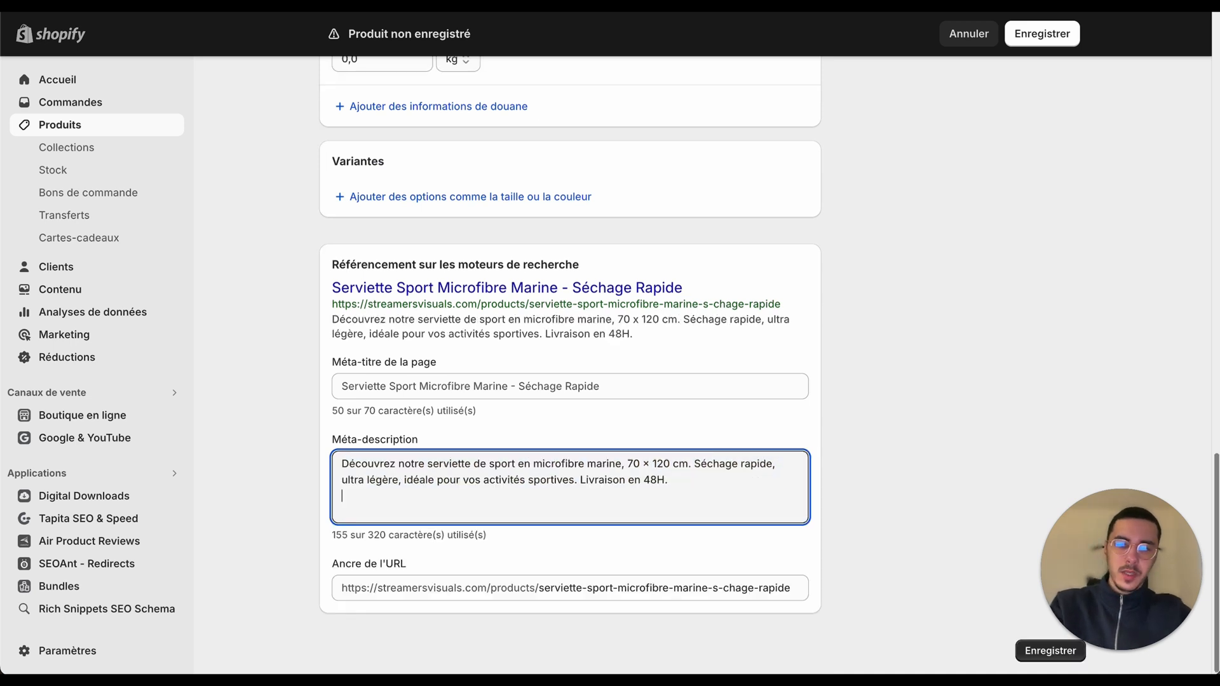
key("BackSpace")
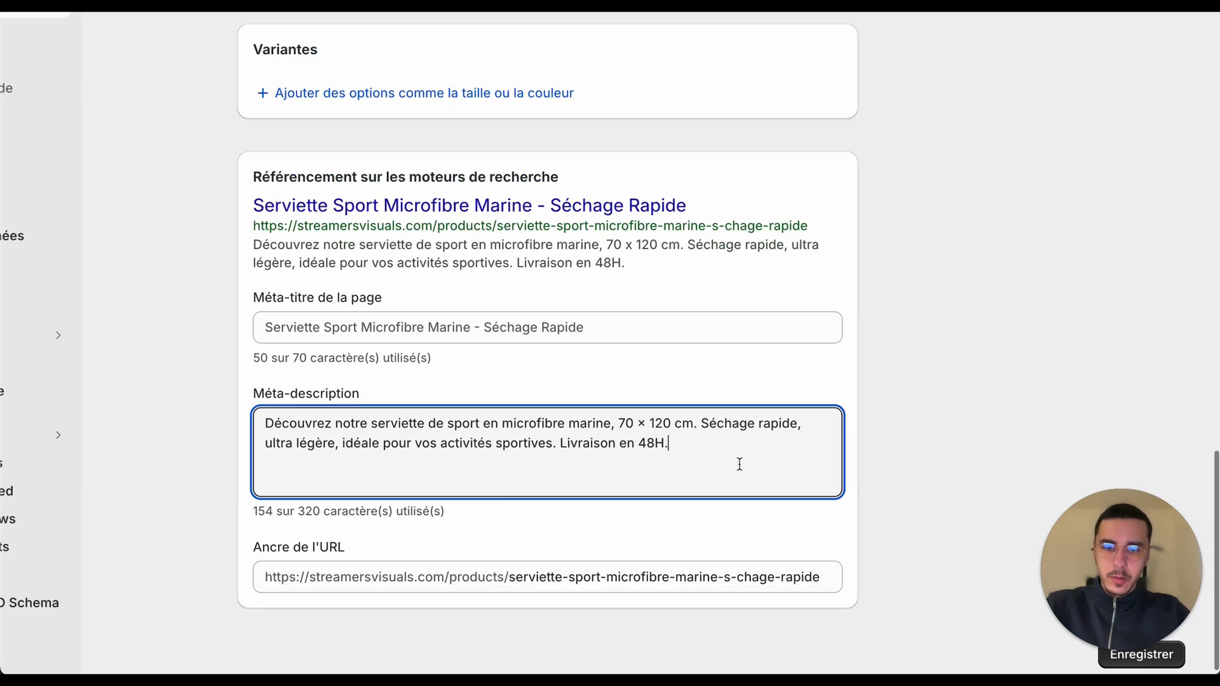
left_click_drag(738, 464, 442, 451)
left_click(366, 444)
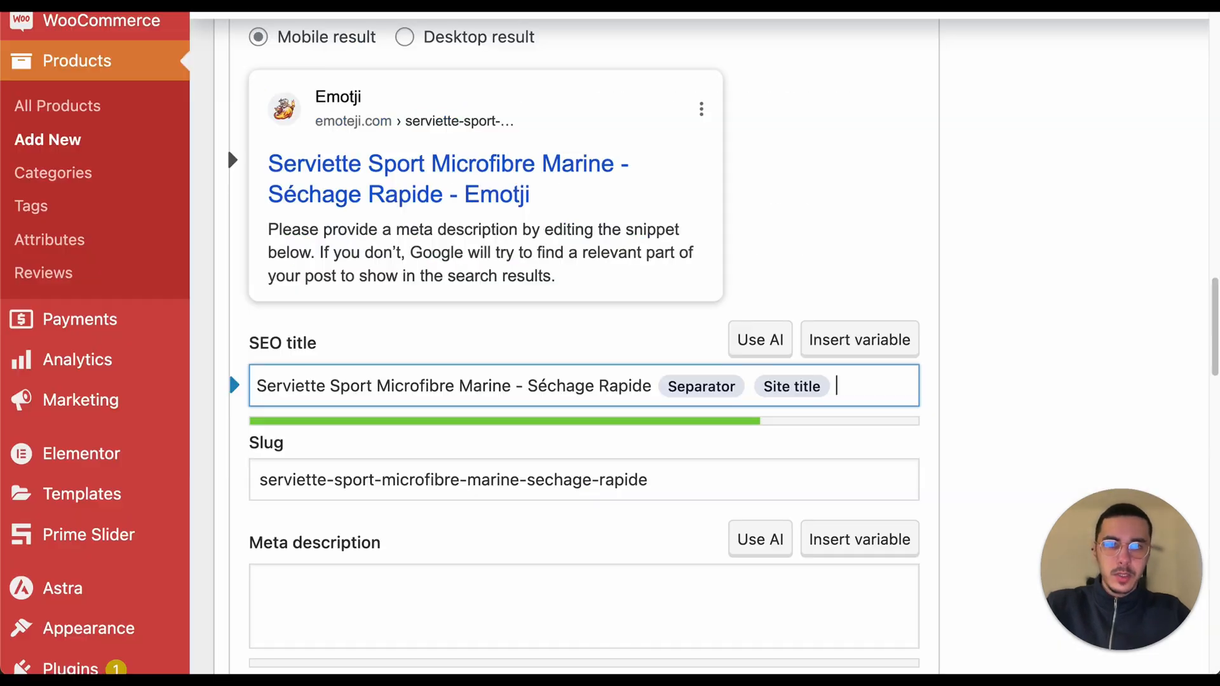
Step: Paste the generated meta description into the Yoast meta description field of the WooCommerce product
scroll(855, 308, "down", 1)
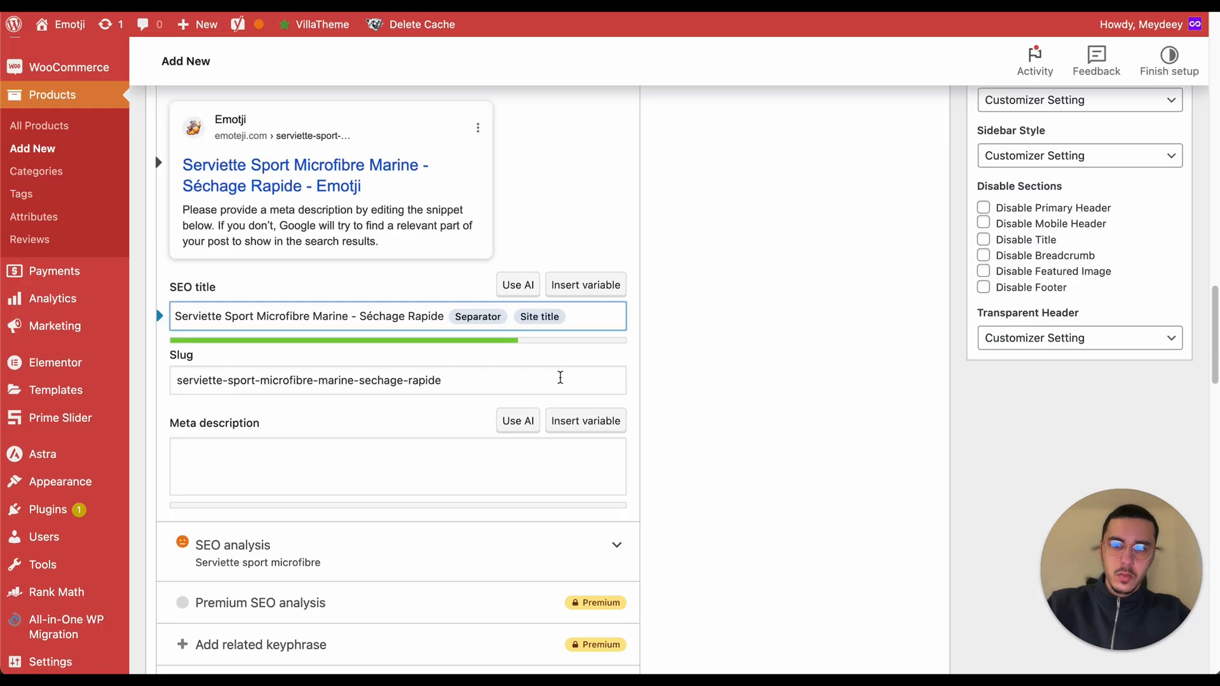
left_click(488, 402)
type("Découvrez notre serviette de sport en microfibre marine, 70 x 120 cm. Séchage rapide, ultra légère, idéale pour vos activités sportives. Livraison en 48H.")
left_click(673, 418)
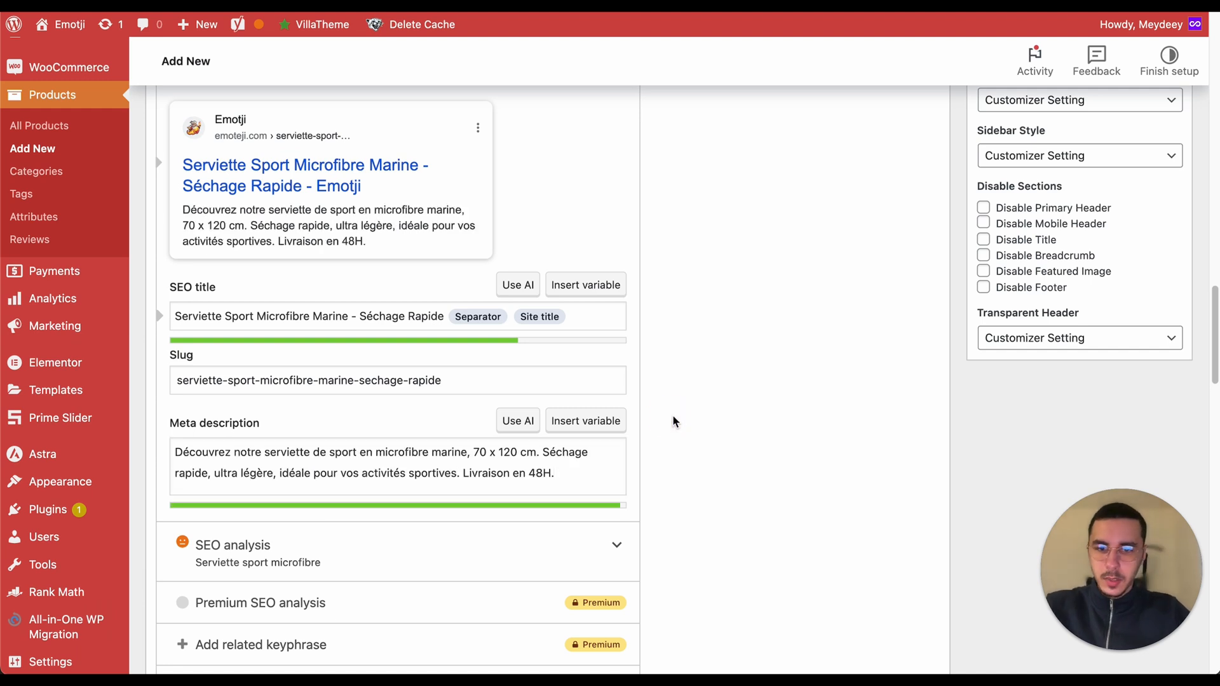
Step: Copy the generated slug and set the Shopify URL handle to serviette-sport-microfibre-marine
key("ctrl+Tab")
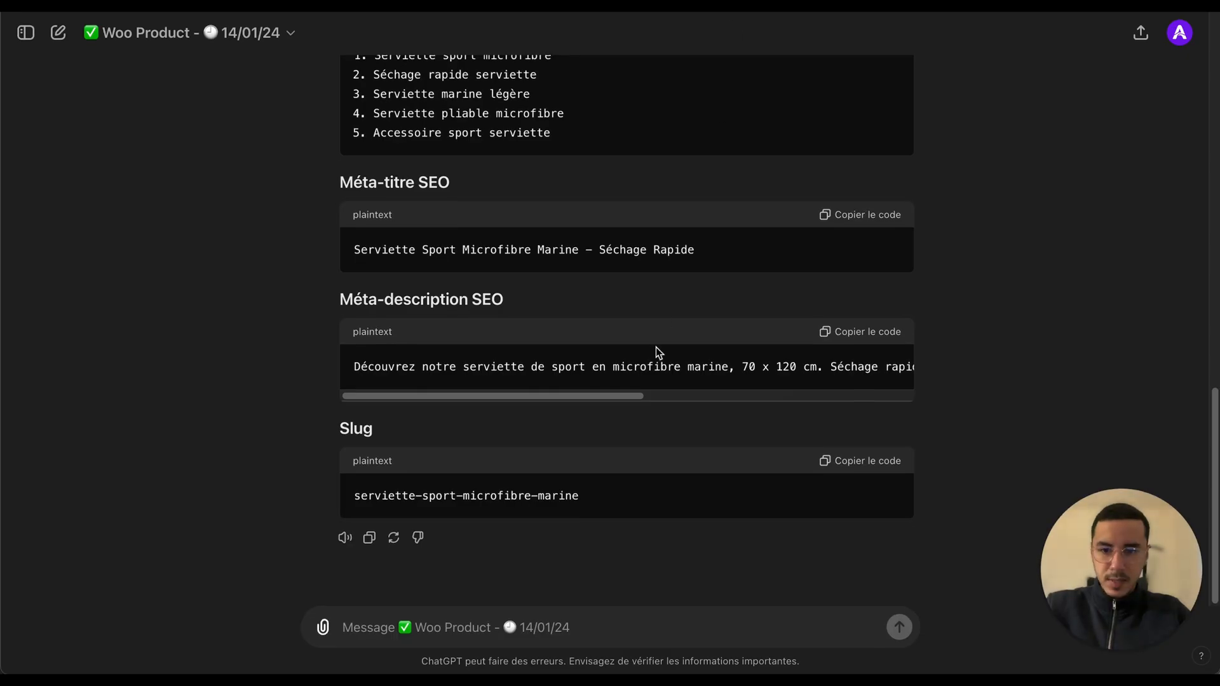
left_click(873, 465)
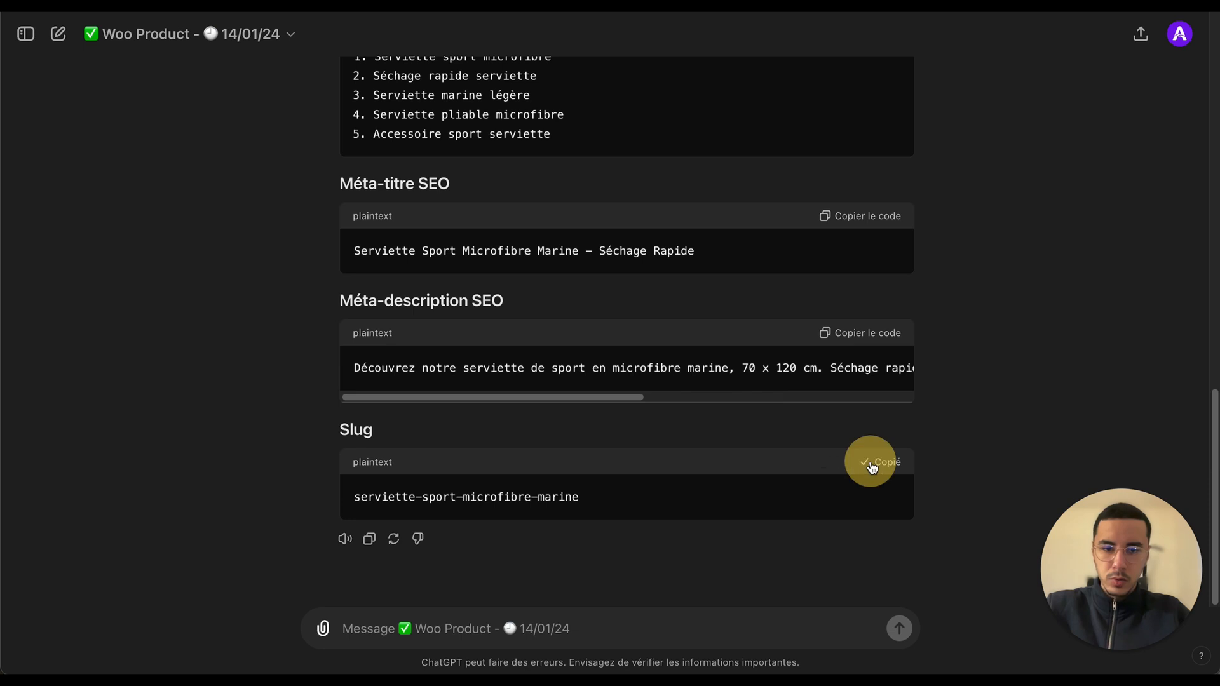
key("ctrl+Tab")
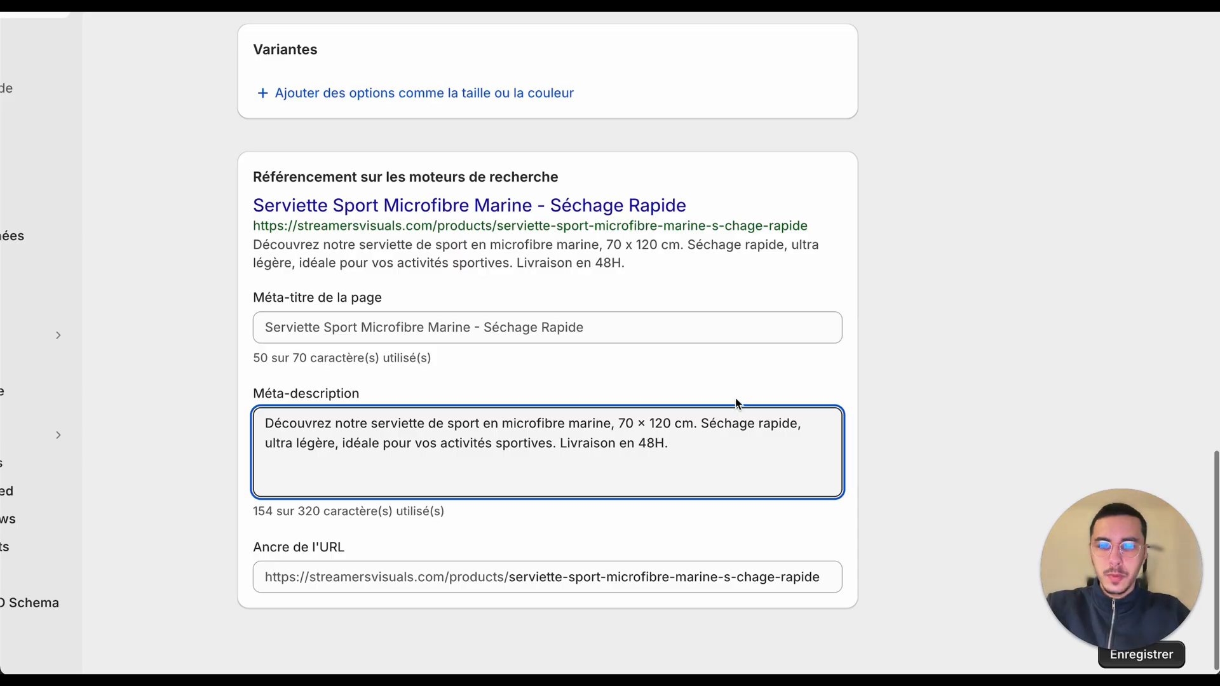
left_click(674, 589)
key("ctrl+a")
key("ctrl+v")
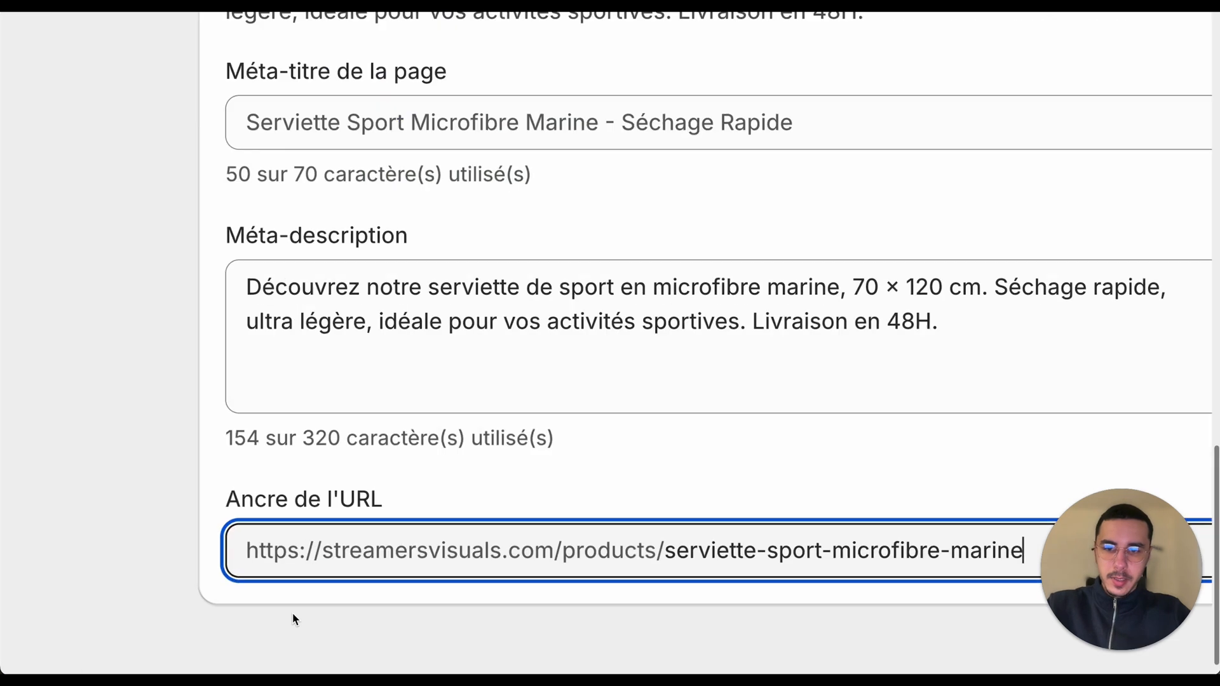
Step: Examine the Shopify product URL and its new handle
left_click(135, 551)
left_click(343, 553)
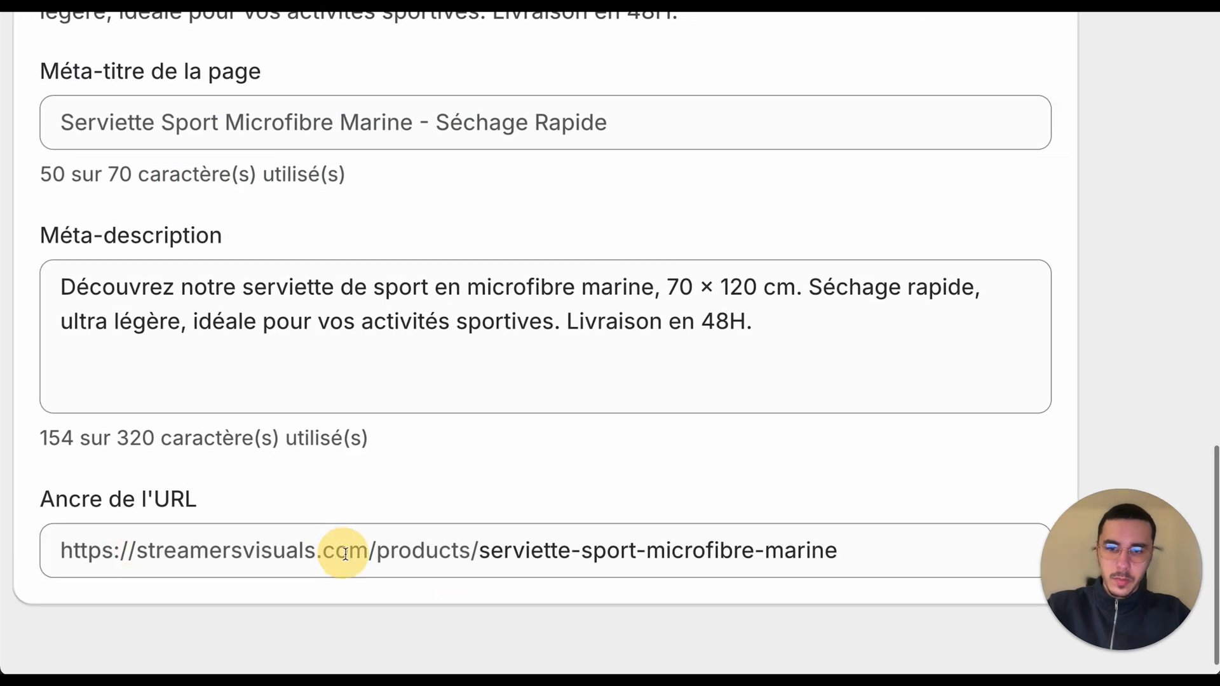
left_click(403, 551)
left_click(414, 550)
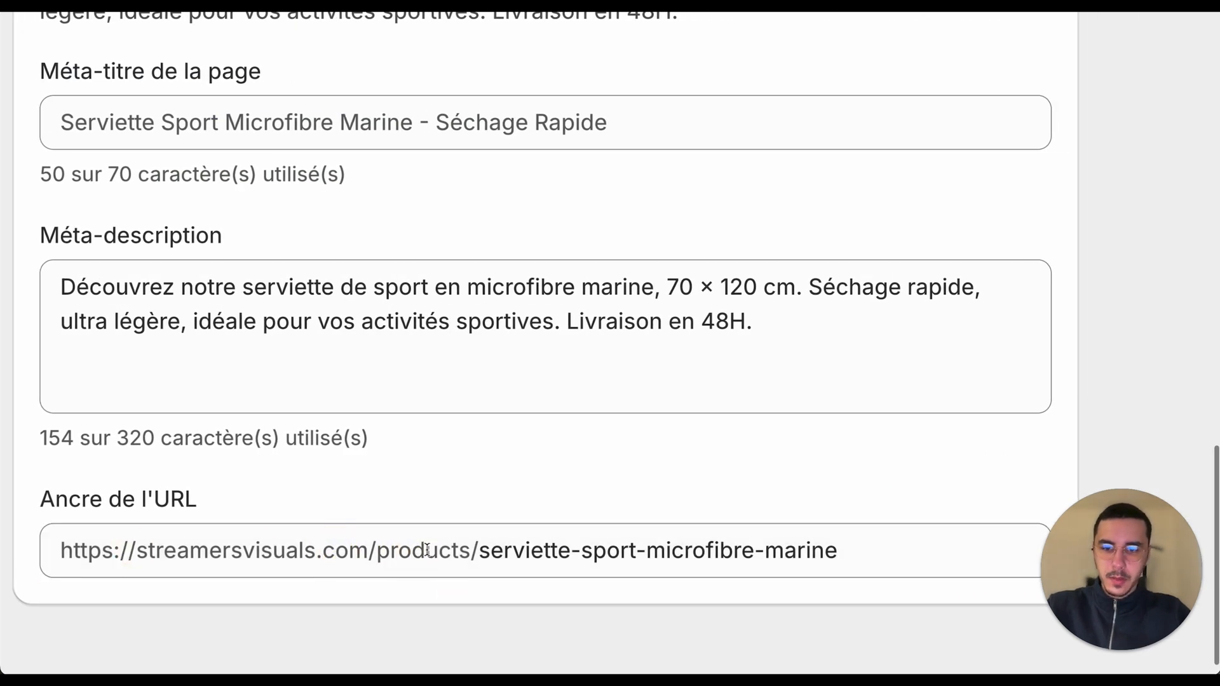
left_click(427, 550)
left_click(394, 551)
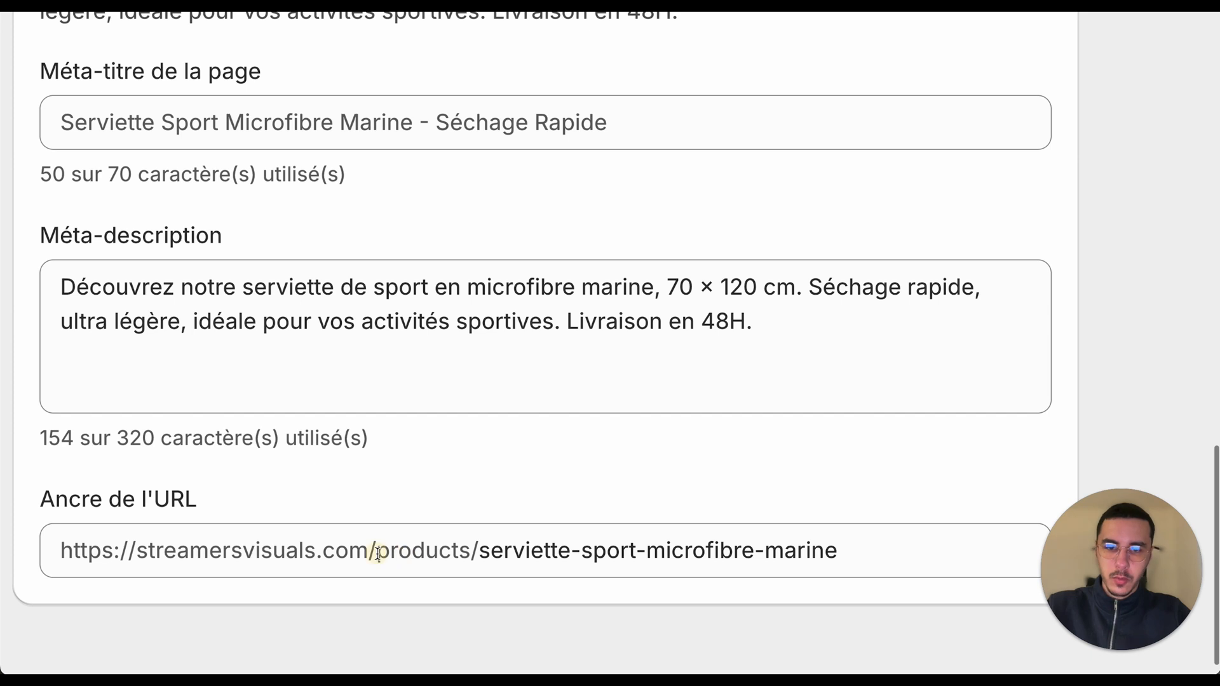
left_click(478, 551)
left_click_drag(876, 538, 566, 548)
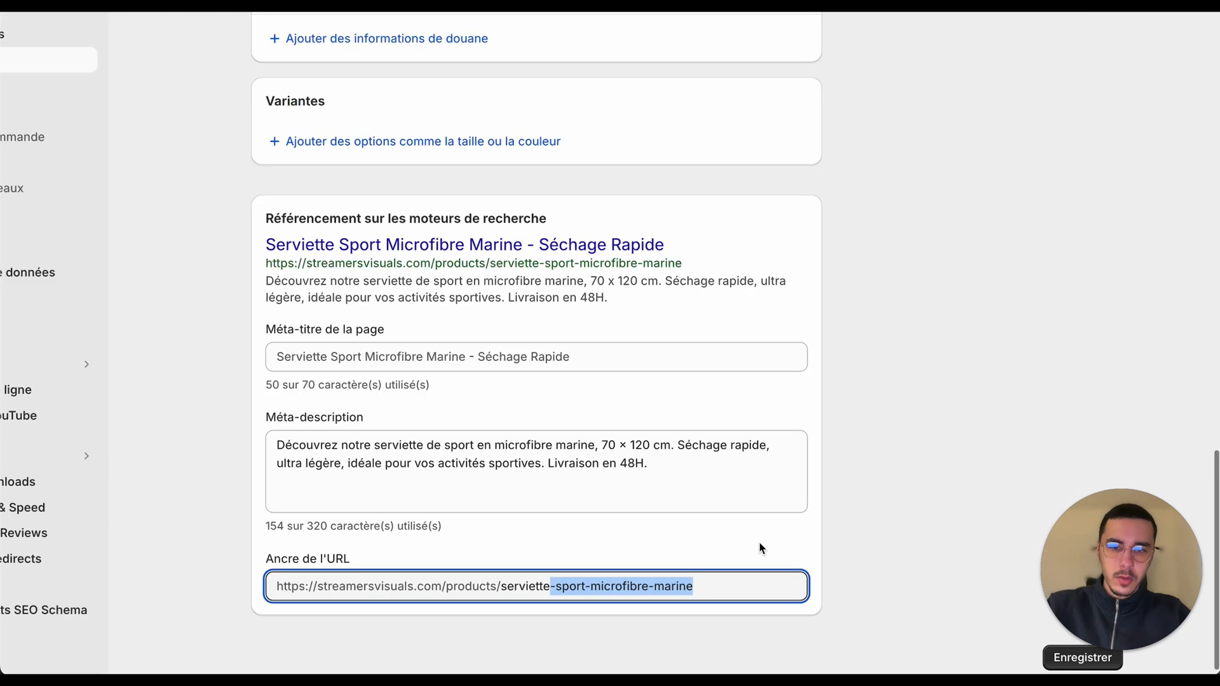
left_click(761, 548)
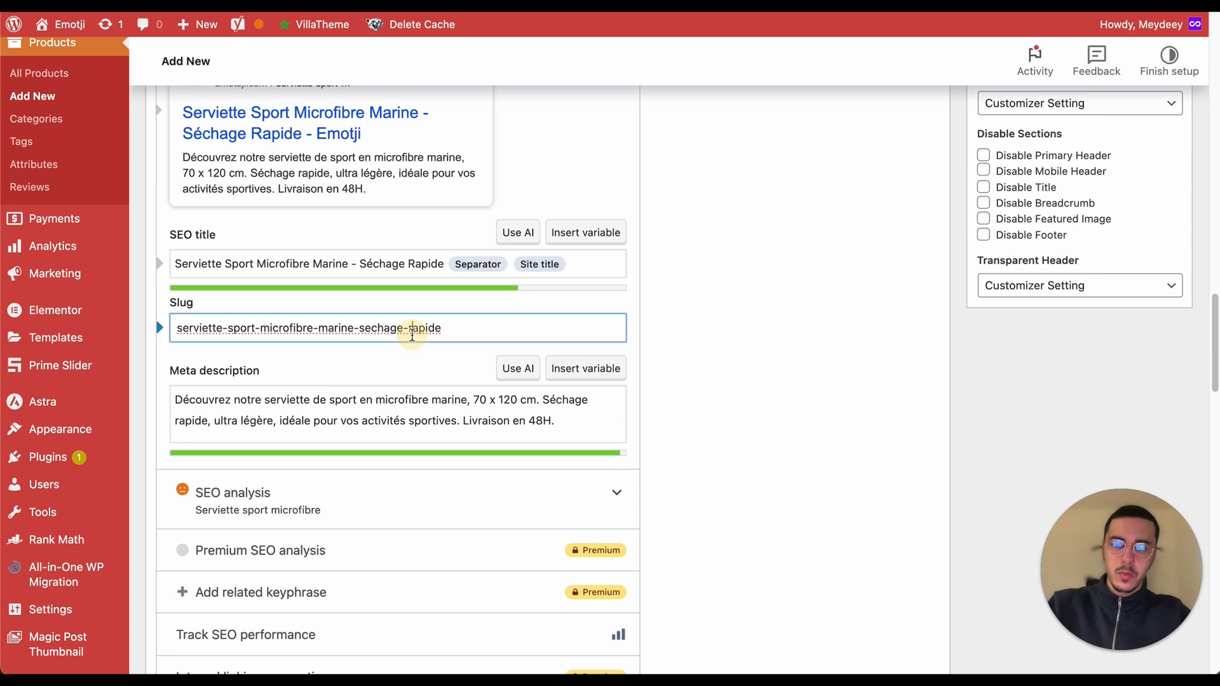
Step: Set the Yoast slug of the WooCommerce product to serviette-sport-microfibre-marine
triple_click(410, 329)
key("super+v")
left_click(696, 344)
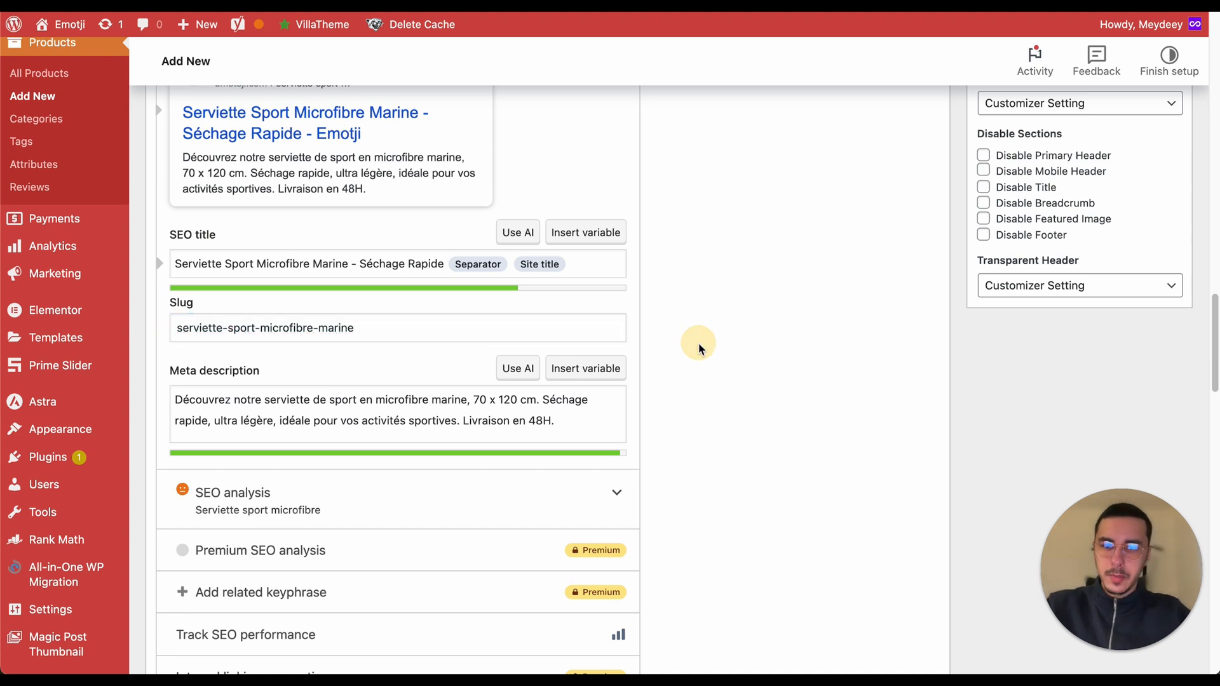
Step: Review the WooCommerce product description and Yoast SEO fields
scroll(699, 339, "up", 10)
scroll(699, 338, "up", 8)
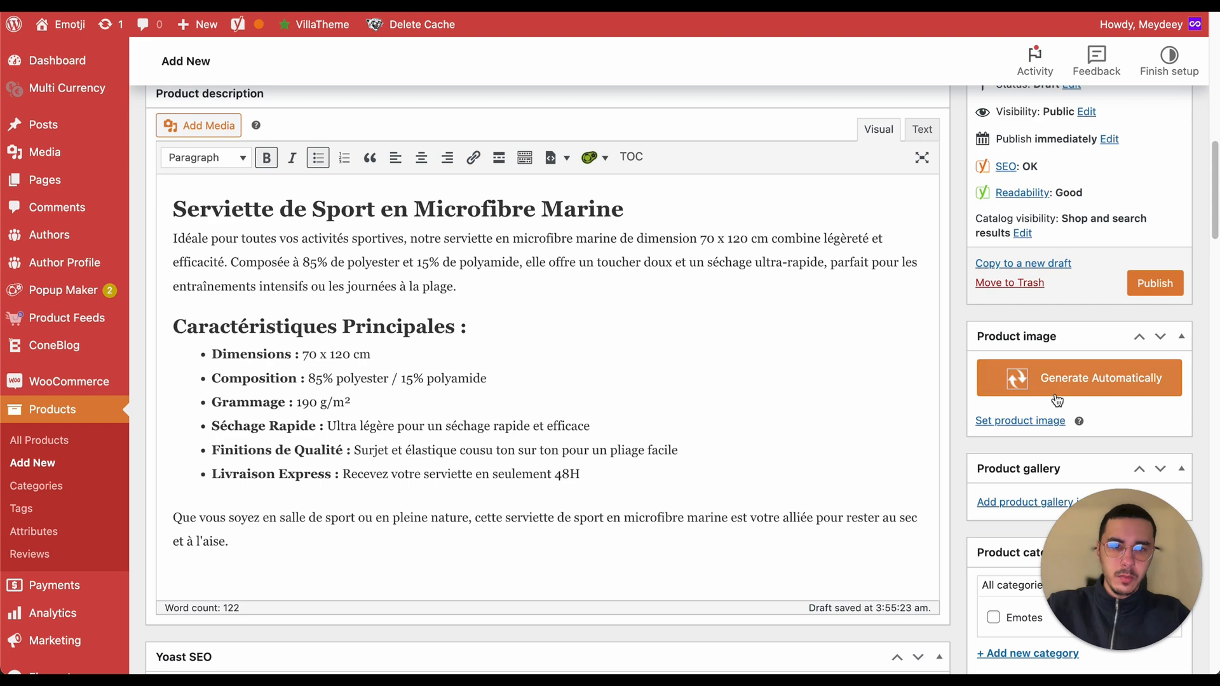
scroll(810, 291, "up", 3)
scroll(810, 291, "down", 10)
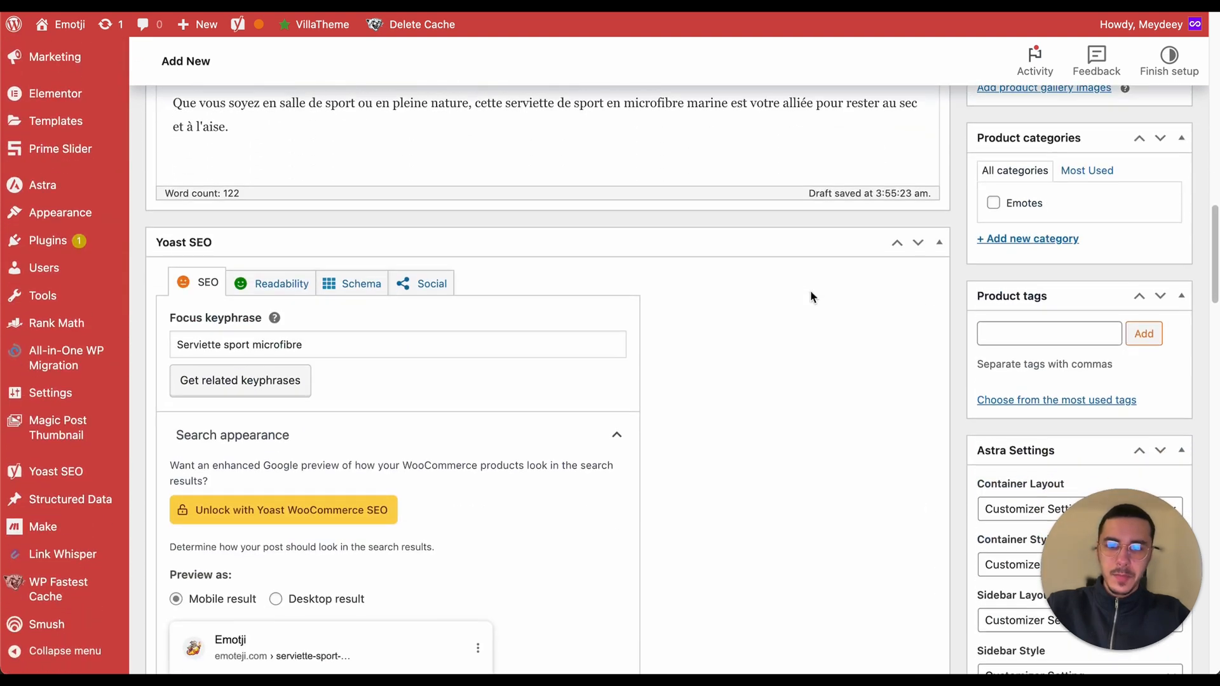
scroll(811, 292, "down", 5)
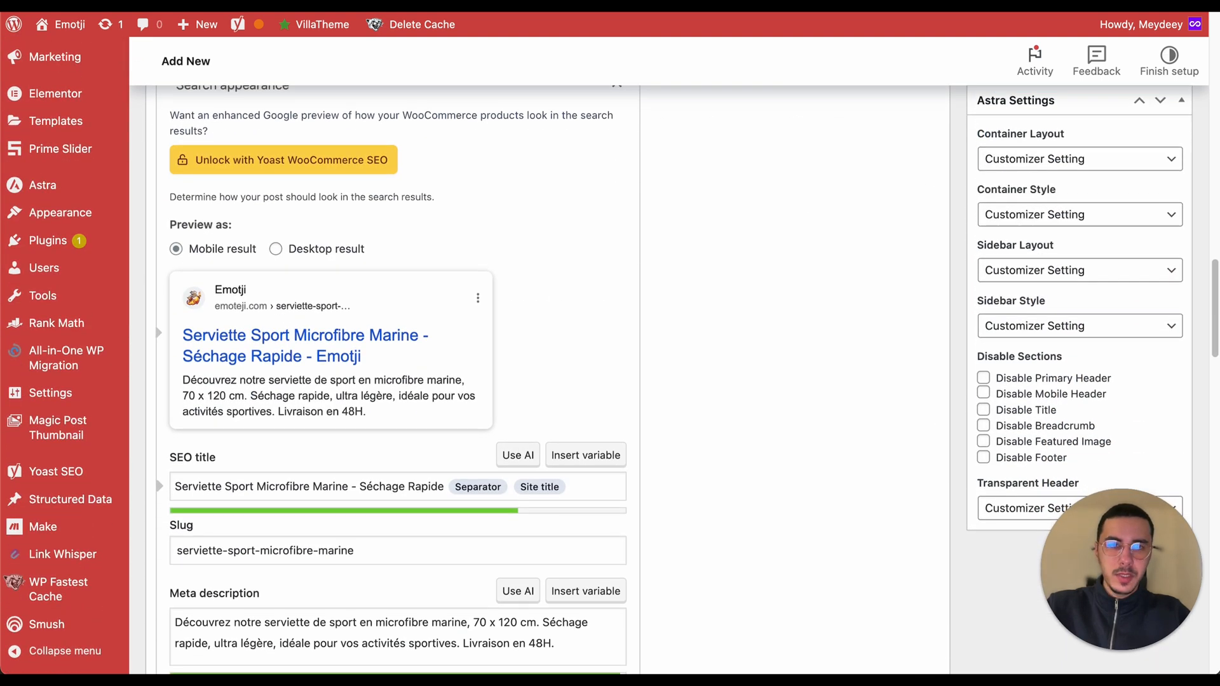
Step: Compare the GPT-generated content with the WooCommerce product description and Yoast SEO fields
key("ctrl+Tab")
scroll(547, 462, "up", 14)
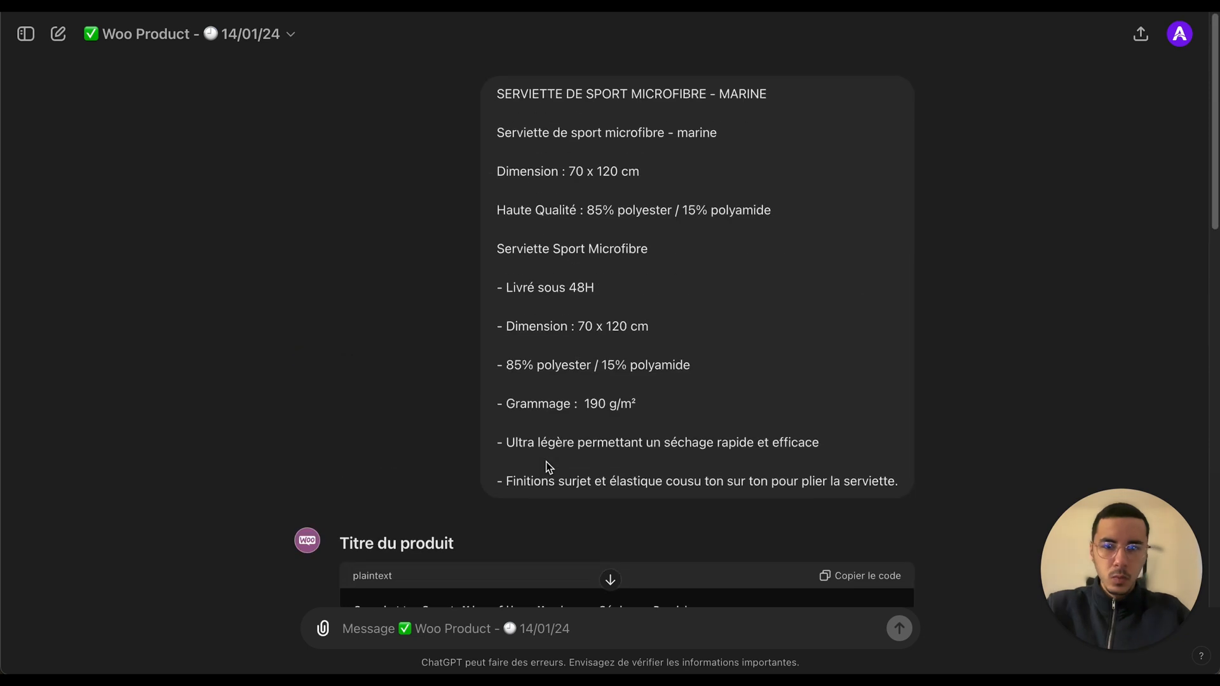
scroll(546, 462, "down", 2)
scroll(546, 465, "down", 12)
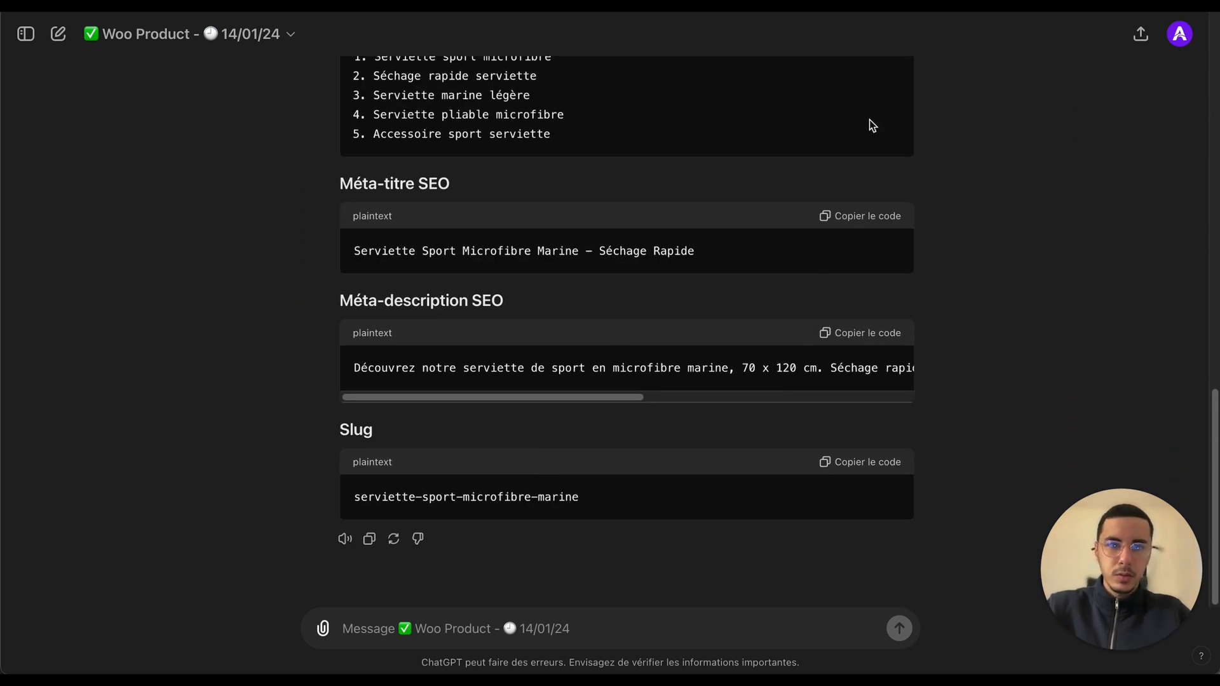
key("ctrl+Tab")
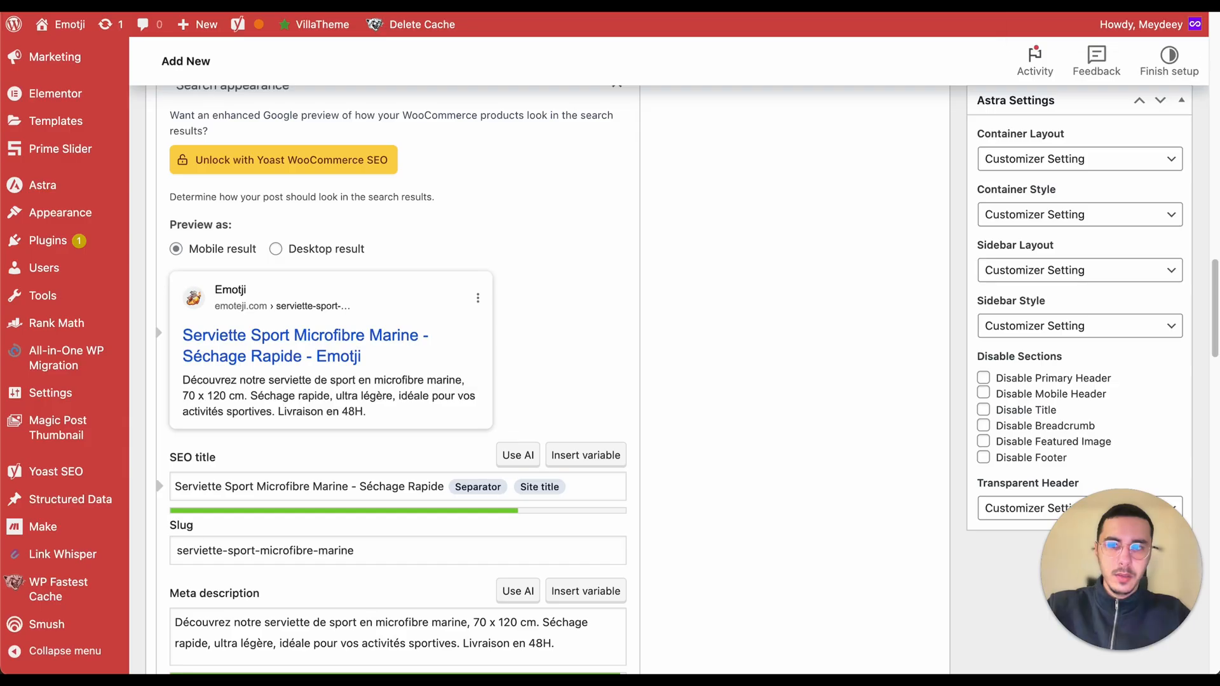
scroll(606, 352, "up", 5)
scroll(606, 352, "up", 3)
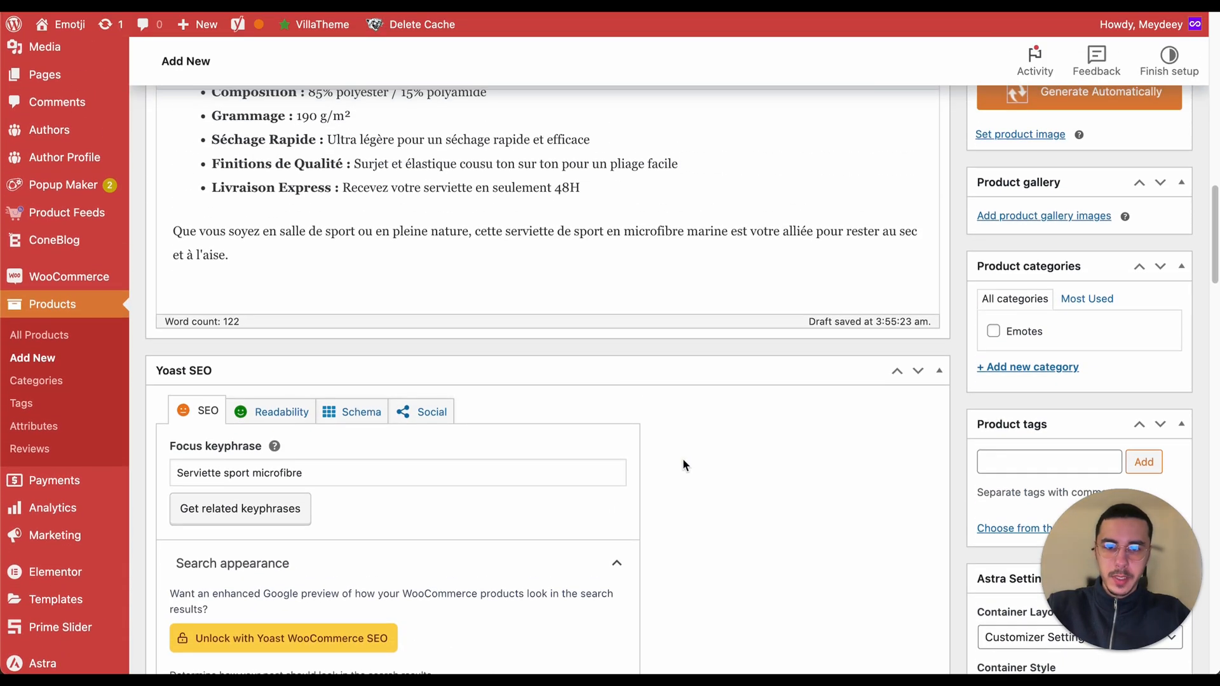
scroll(685, 463, "up", 5)
scroll(685, 462, "up", 2)
scroll(685, 462, "down", 4)
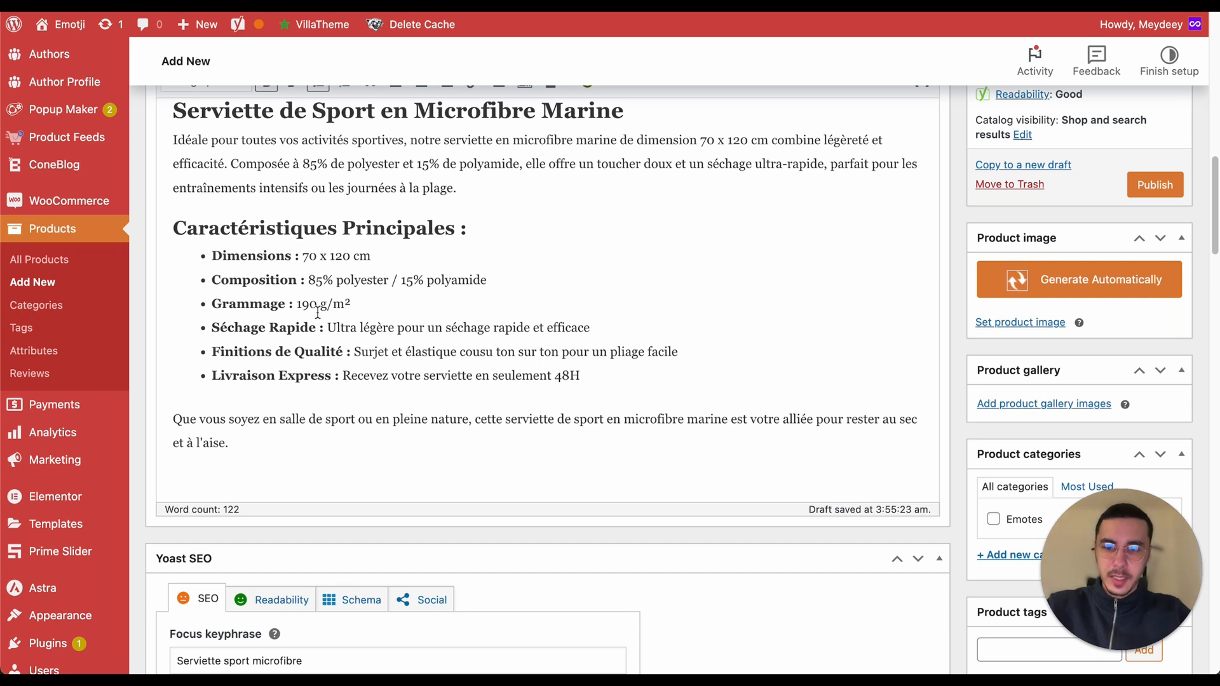
scroll(317, 312, "up", 3)
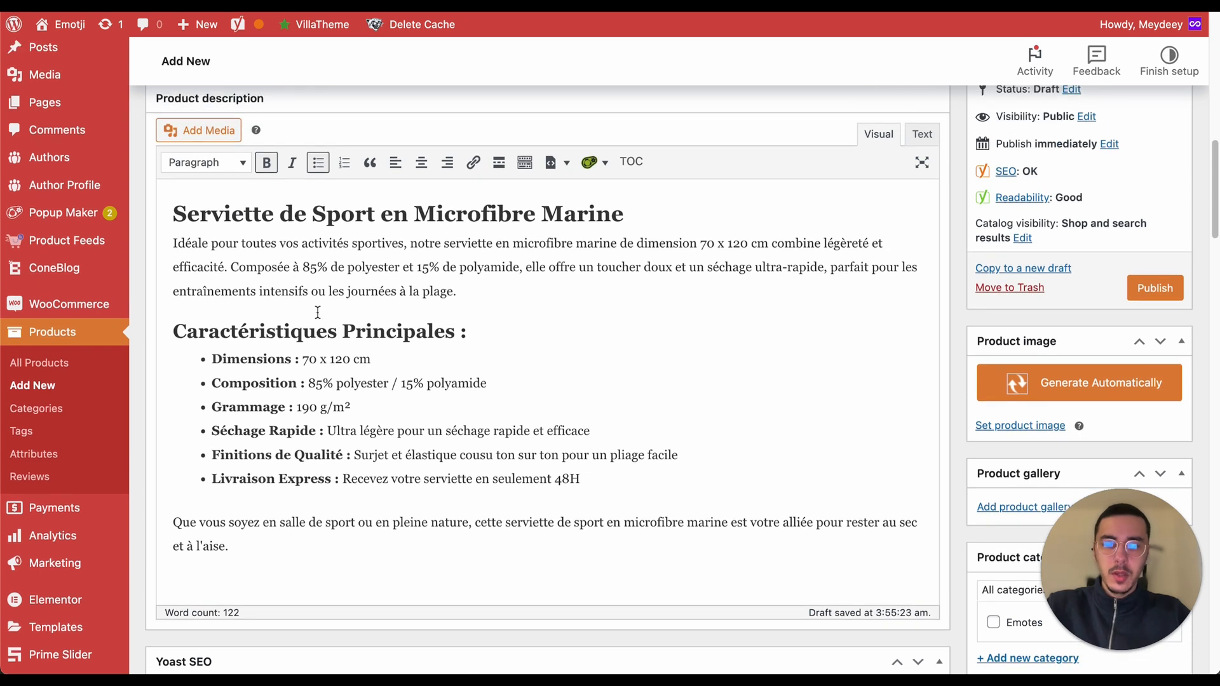
scroll(318, 313, "down", 2)
scroll(318, 312, "up", 2)
scroll(318, 312, "up", 1)
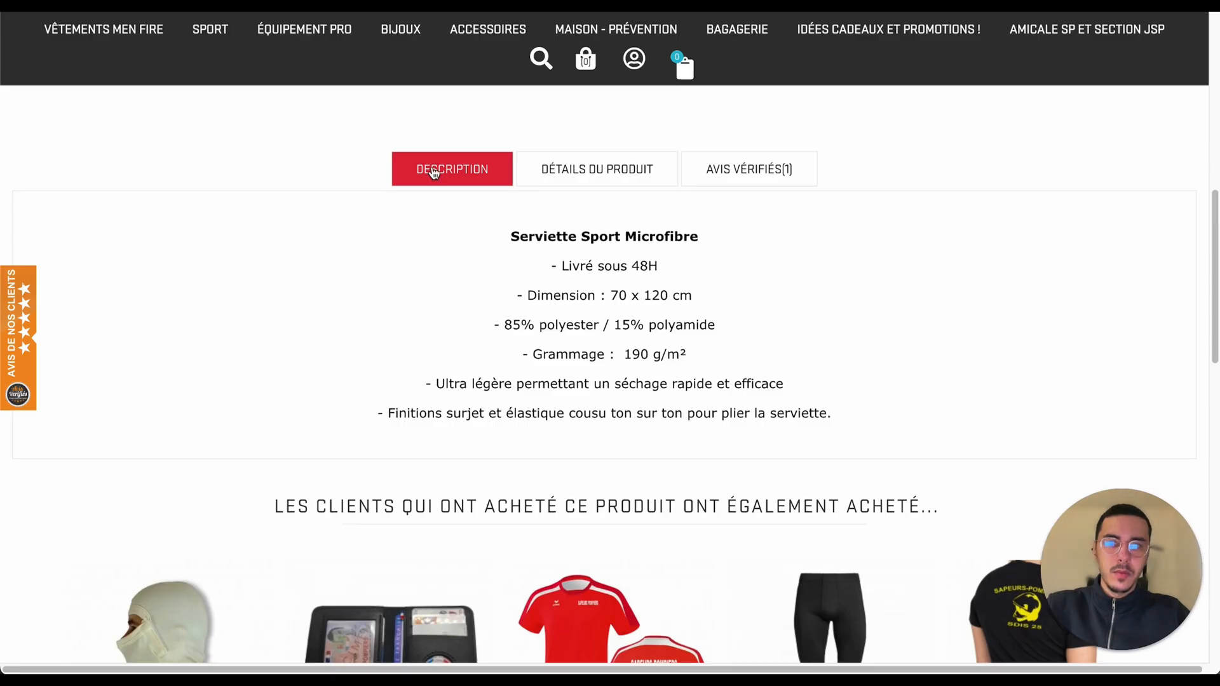
Step: Examine the original Men Fire product page's title, summary and description against the new Shopify SEO fields
scroll(284, 286, "up", 10)
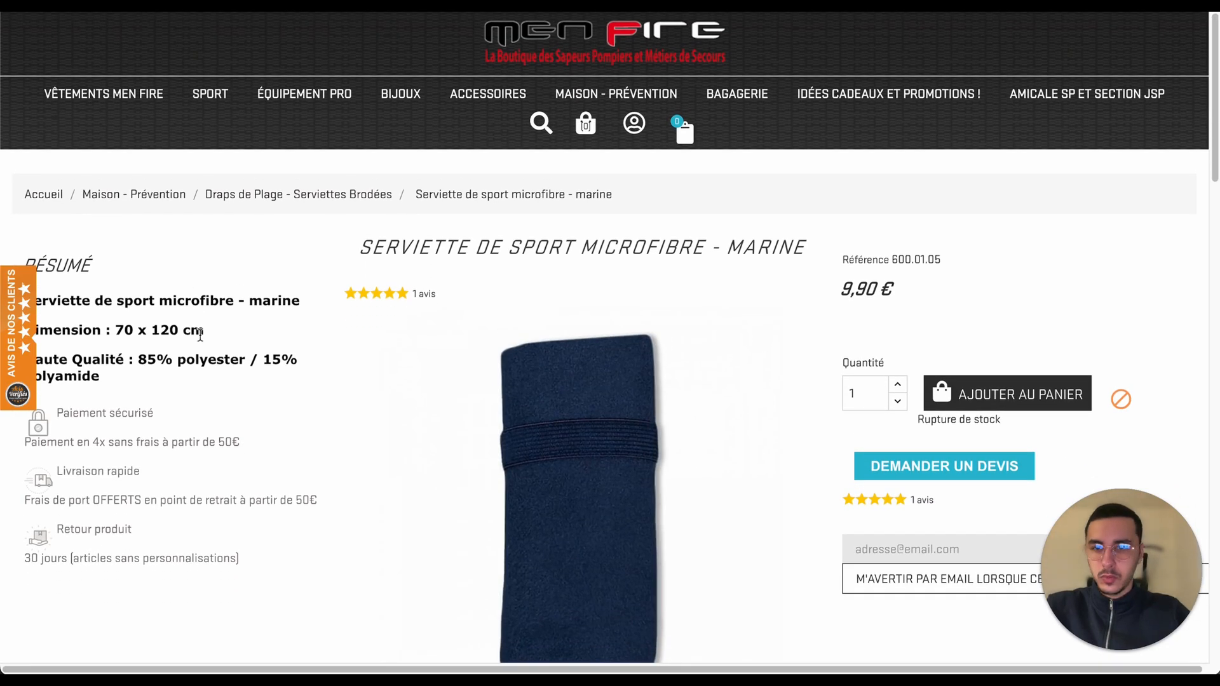
left_click_drag(102, 378, 24, 257)
double_click(68, 263)
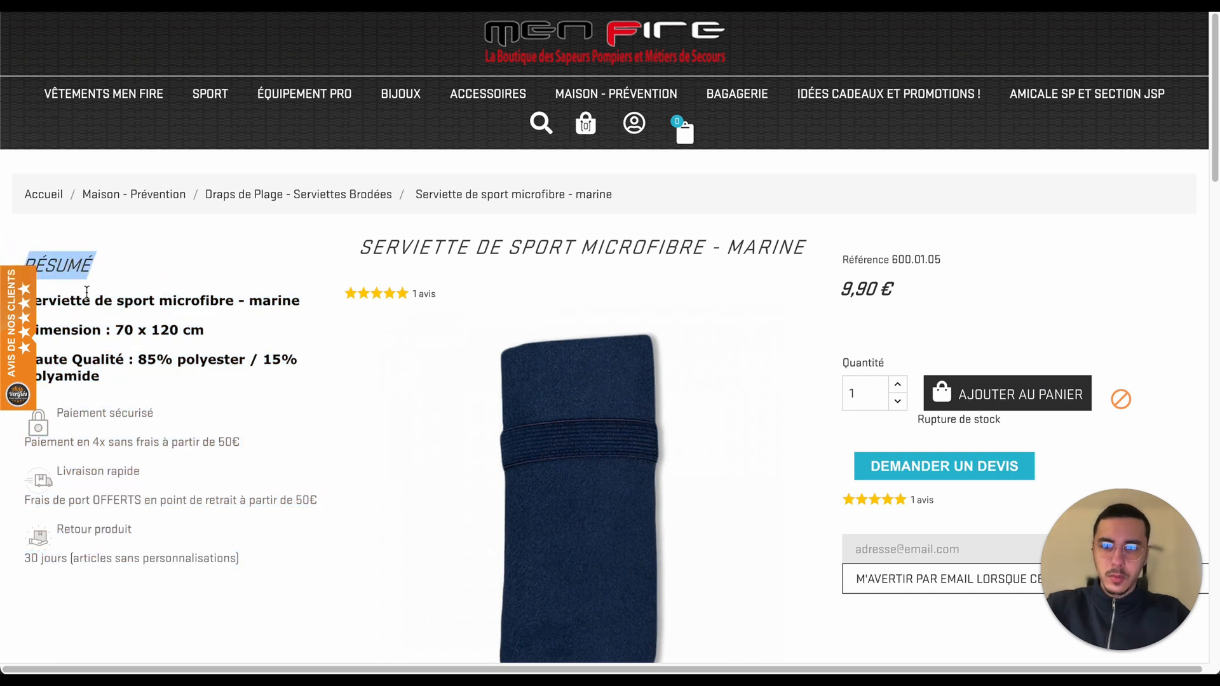
left_click_drag(114, 376, 19, 255)
triple_click(365, 253)
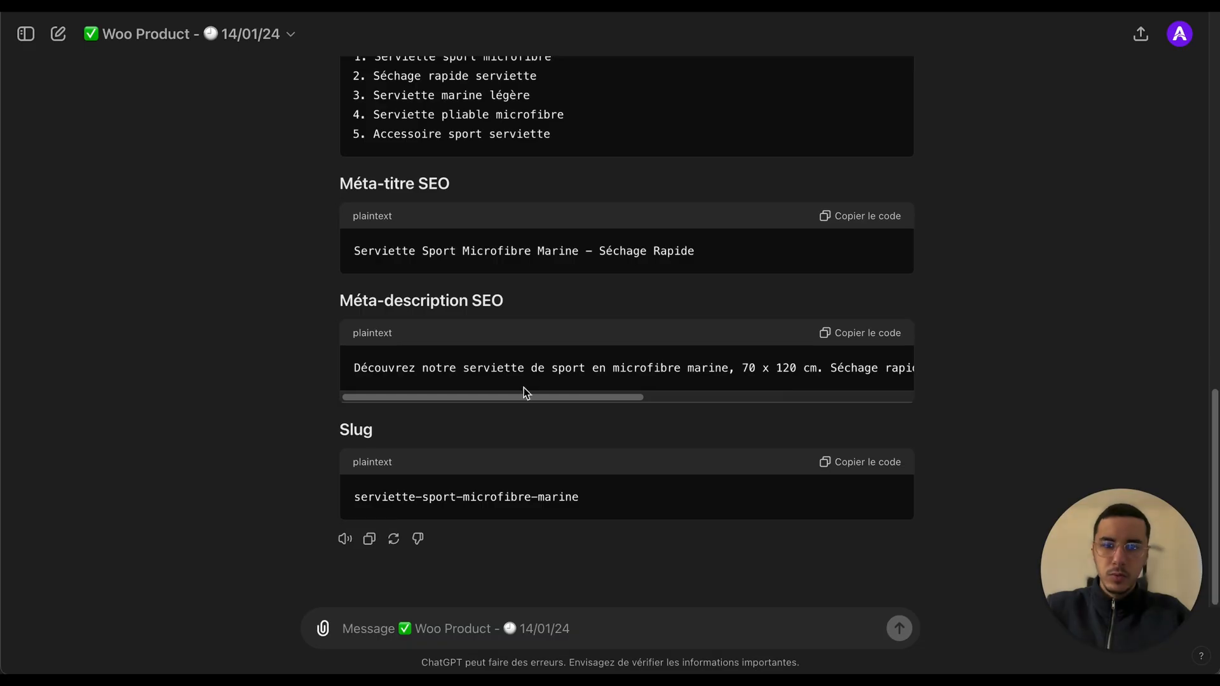
scroll(524, 391, "up", 8)
scroll(524, 391, "up", 1)
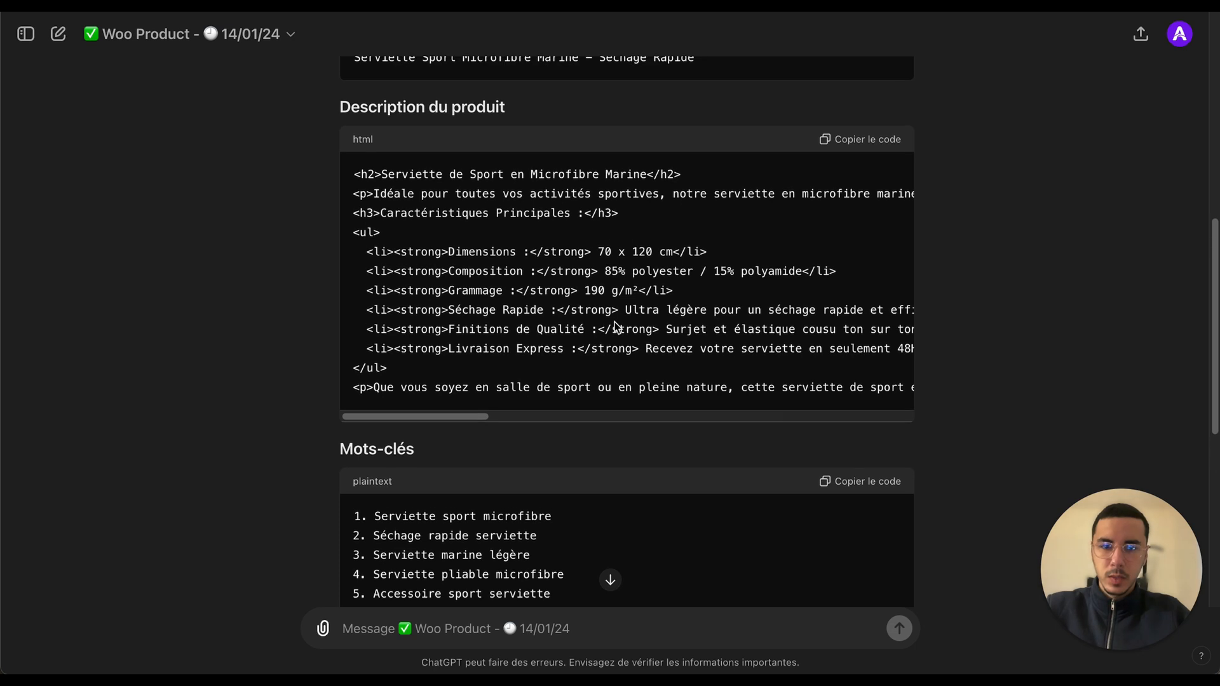
scroll(614, 325, "right", 5)
scroll(615, 326, "left", 1)
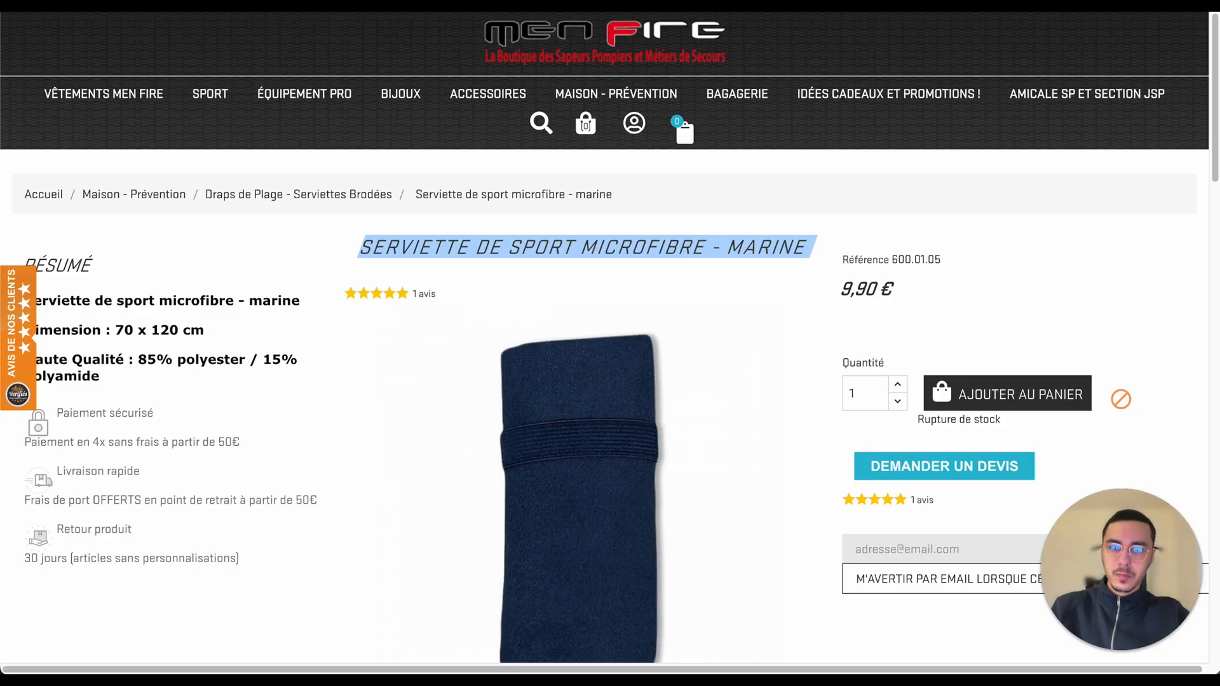
left_click_drag(348, 248, 802, 257)
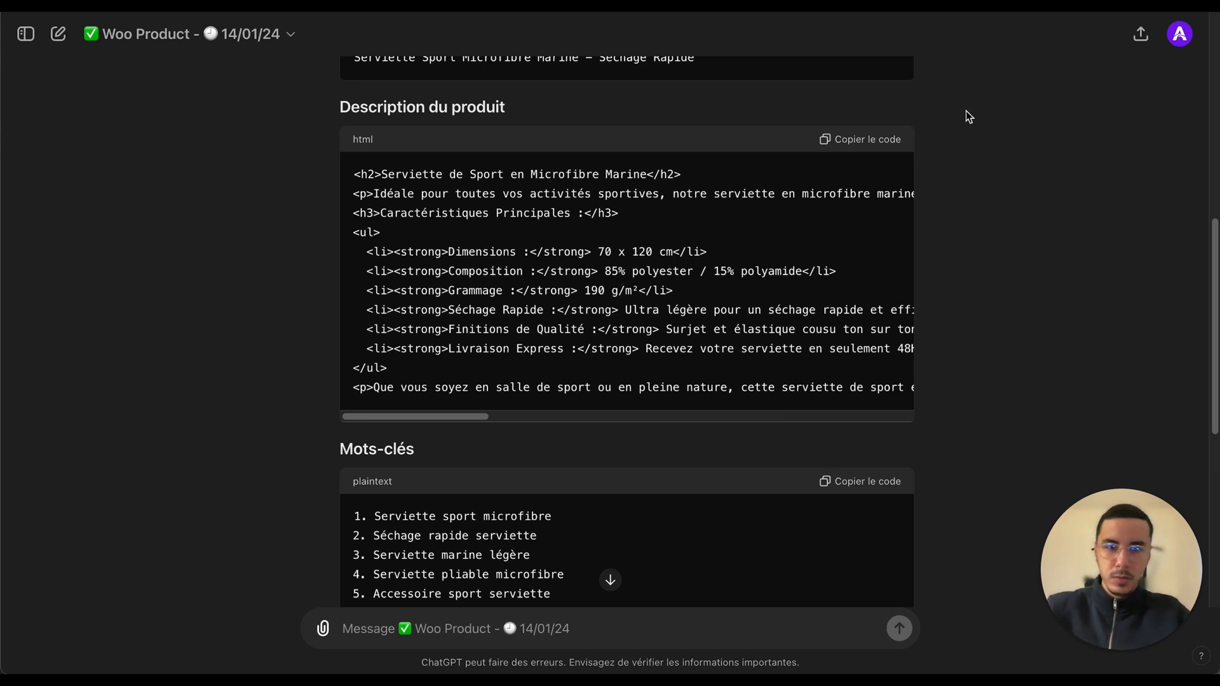
Step: Review the generated product title, HTML description and SEO meta description in the GPT conversation
scroll(850, 312, "up", 5)
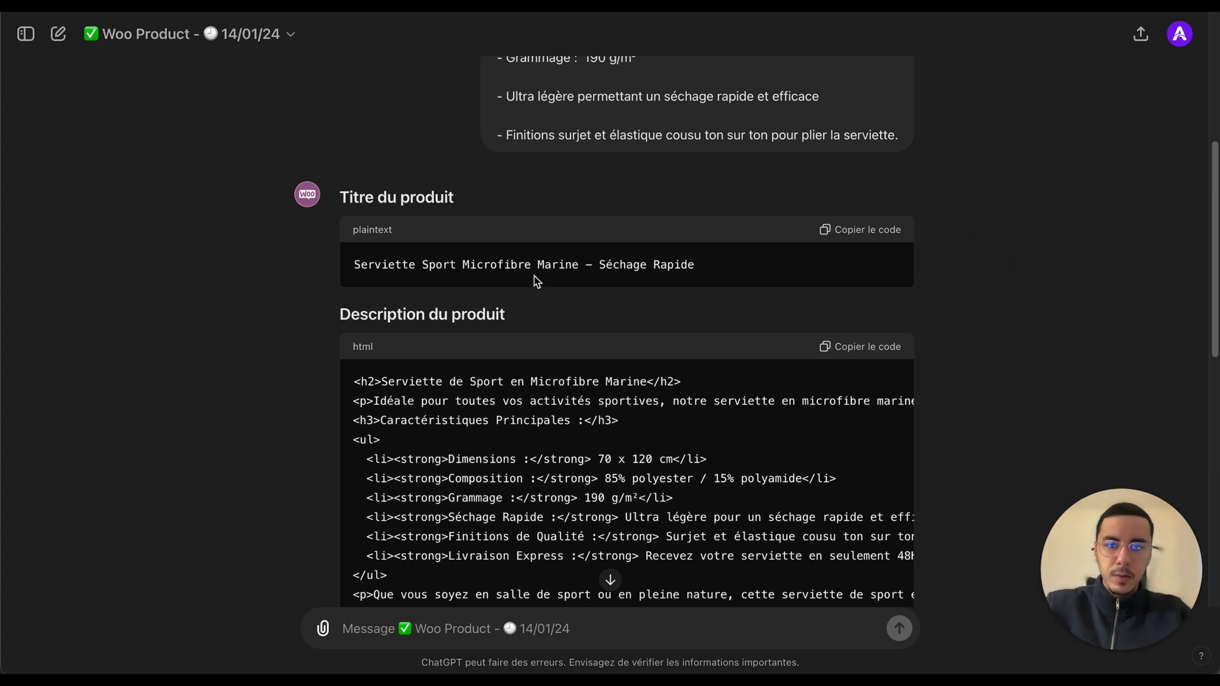
scroll(193, 418, "down", 5)
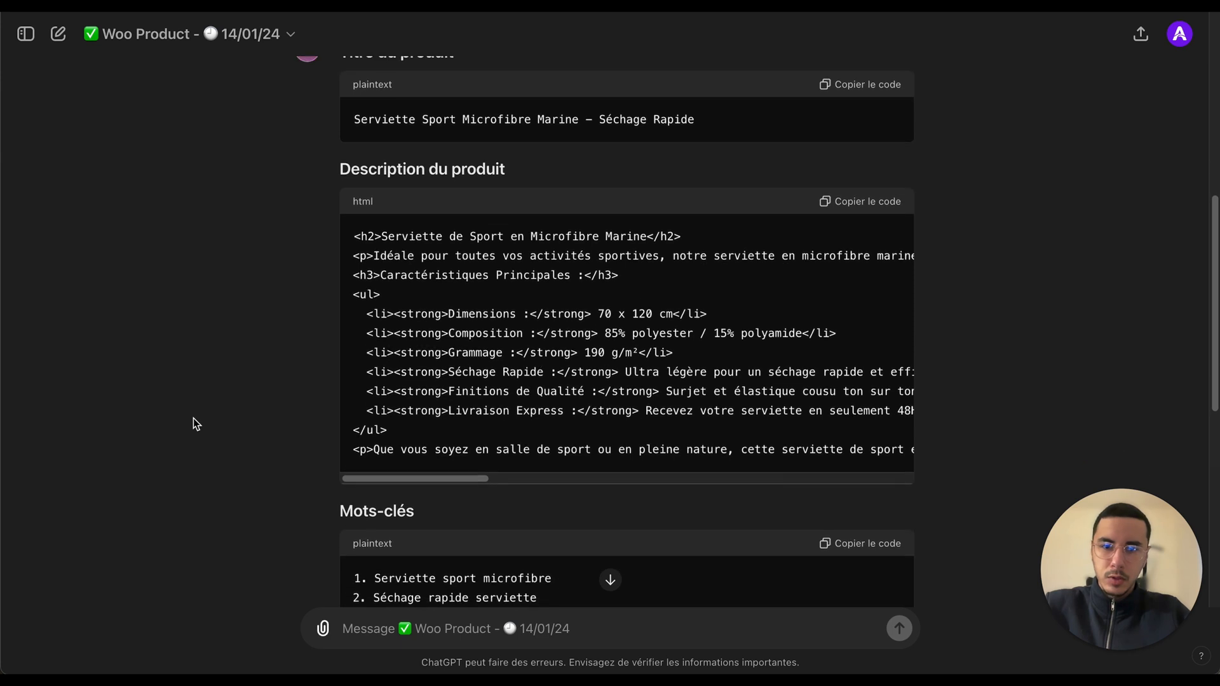
scroll(266, 187, "up", 2)
left_click_drag(333, 86, 703, 468)
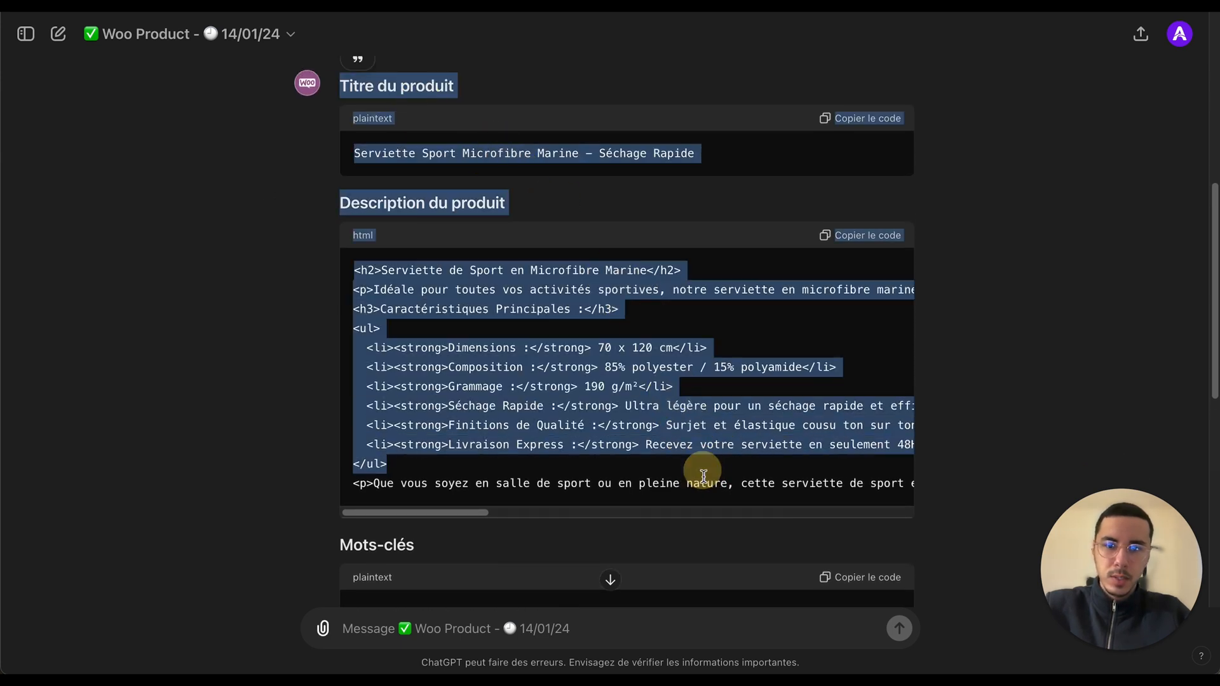
scroll(704, 464, "down", 3)
left_click(654, 346)
scroll(265, 299, "up", 3)
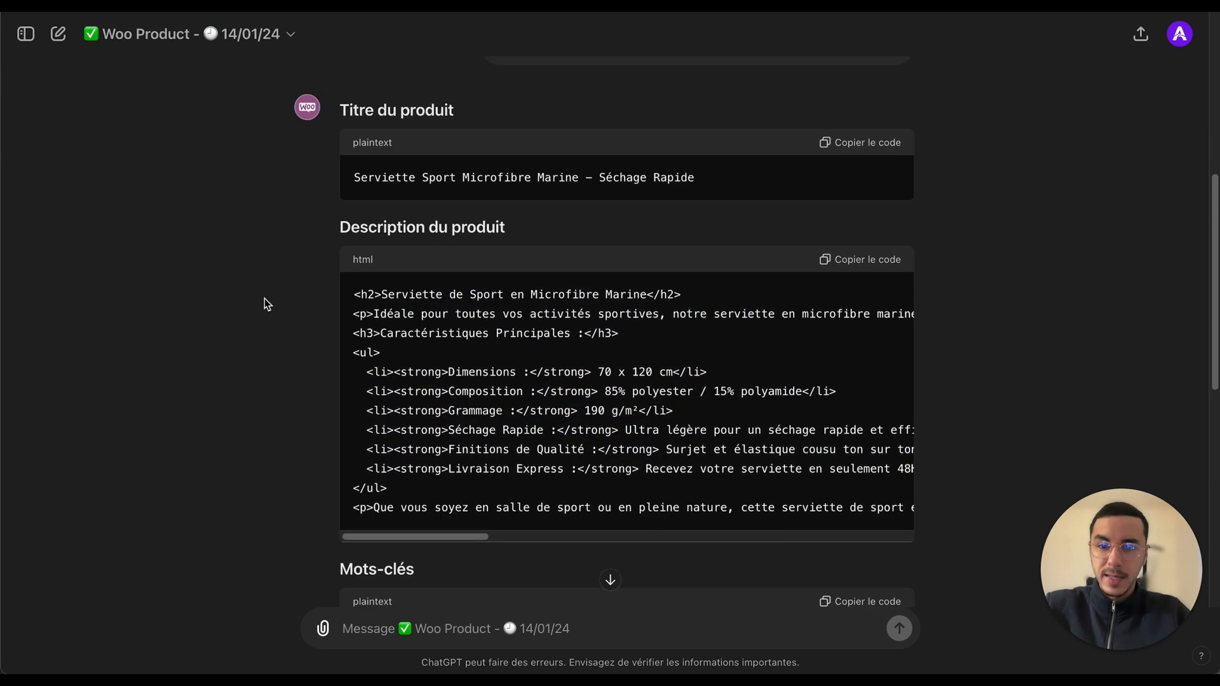
left_click_drag(336, 164, 483, 181)
triple_click(434, 226)
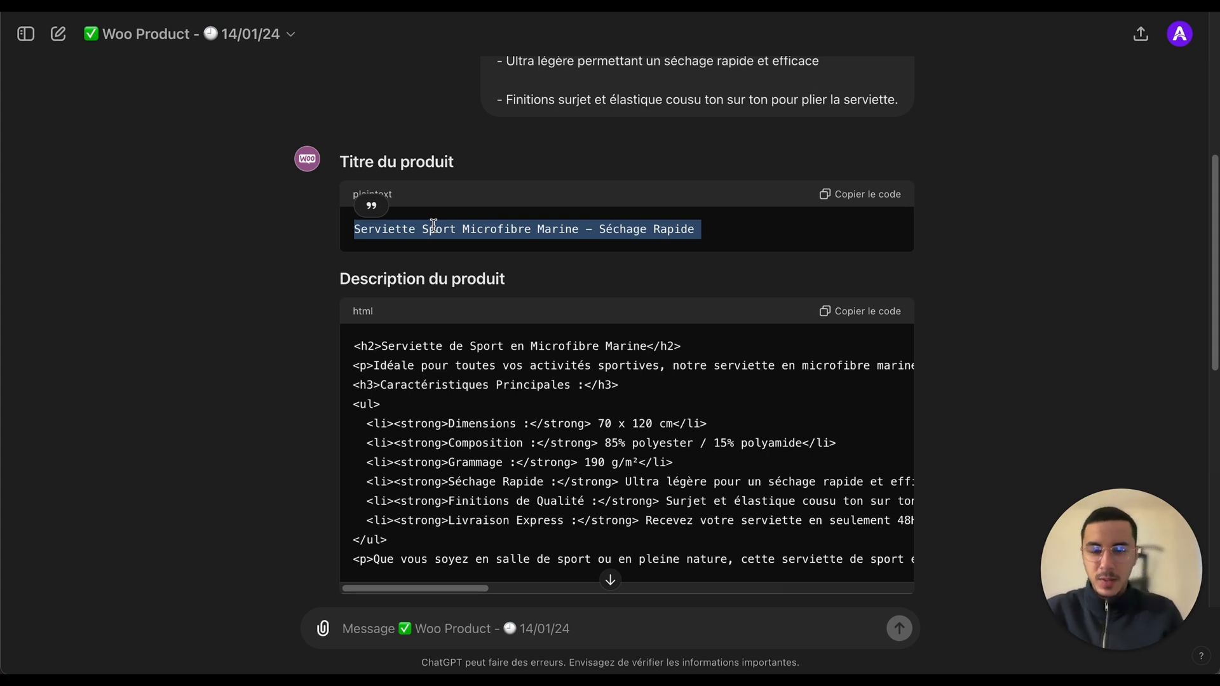
left_click(301, 253)
scroll(301, 253, "down", 10)
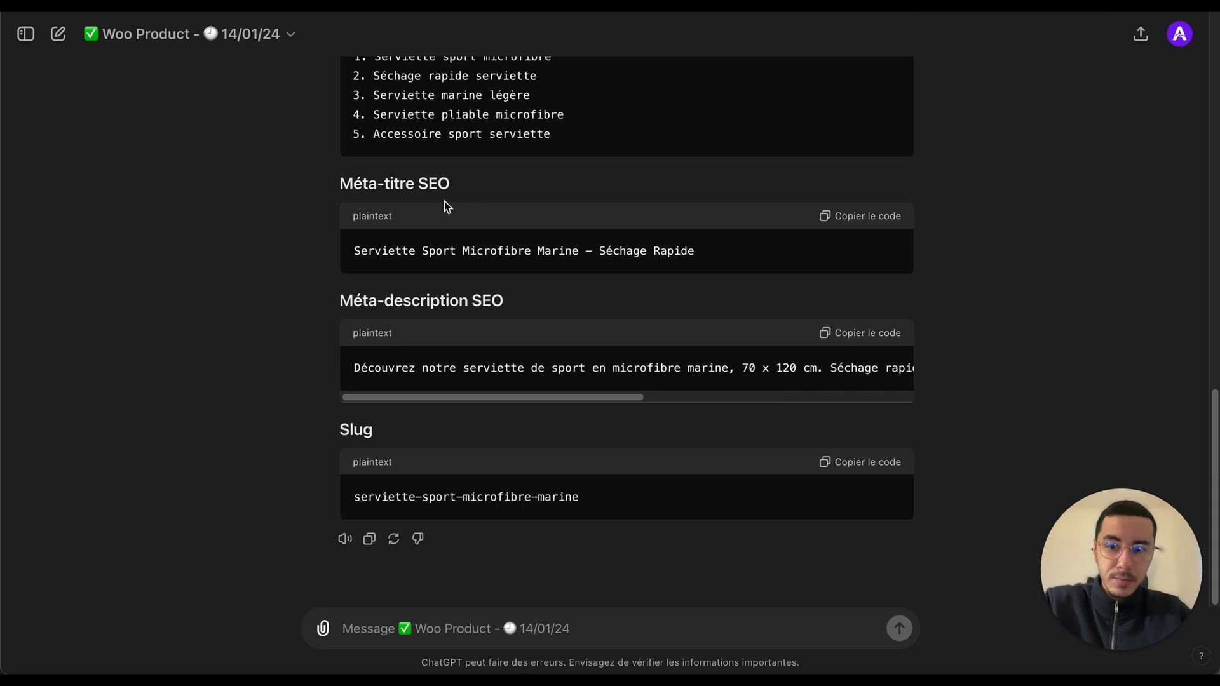
left_click_drag(354, 368, 1021, 367)
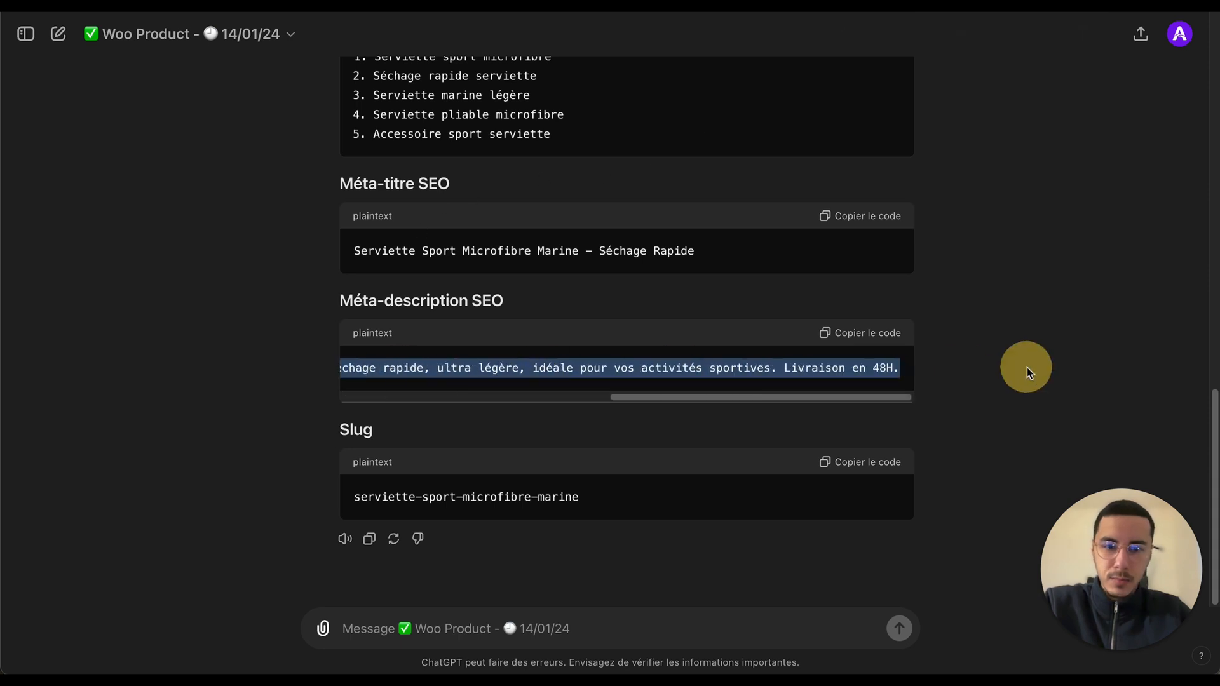
triple_click(795, 368)
scroll(487, 362, "left", 10)
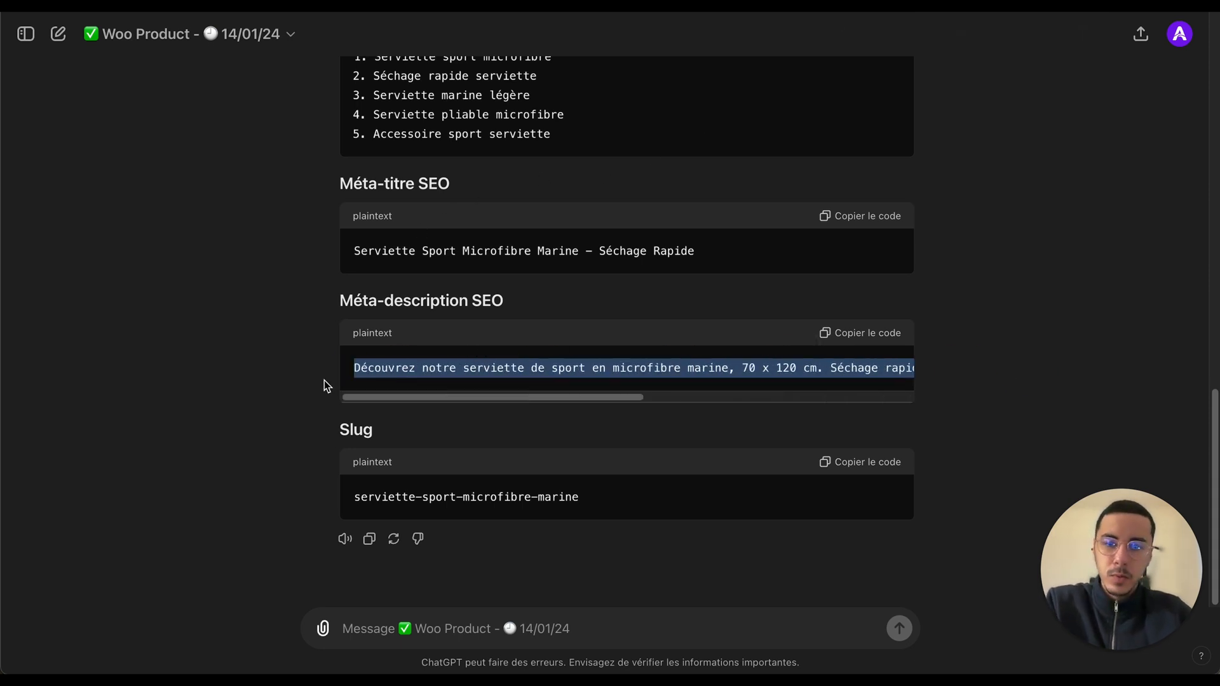